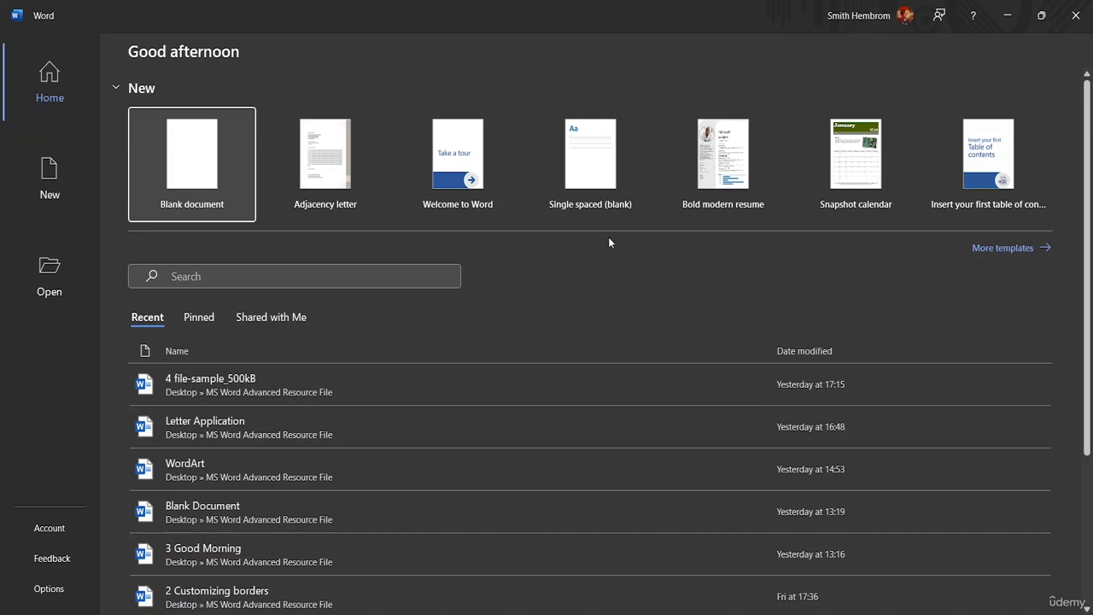
Create a blank document and insert the picture of the woman by the sea from the MS Word Advanced Resource File folder.
left_click(208, 171)
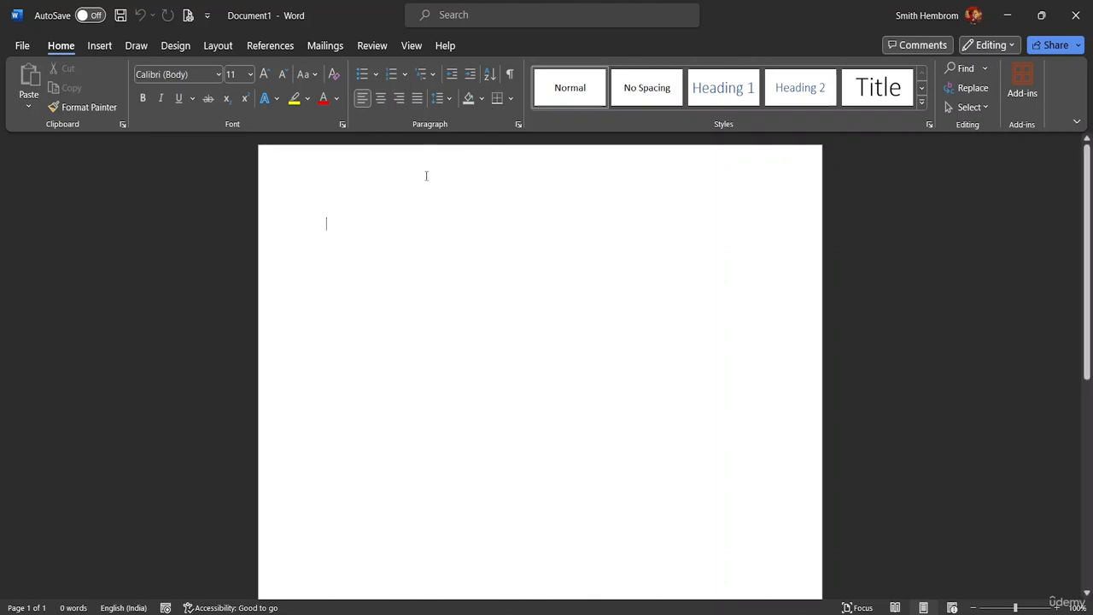
left_click(101, 46)
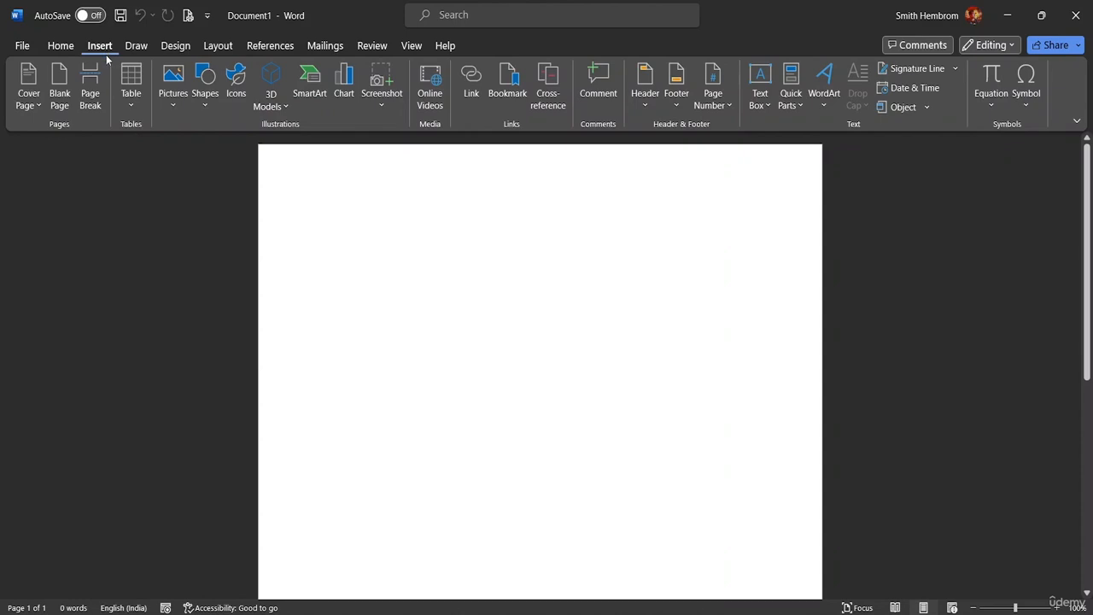
left_click(169, 106)
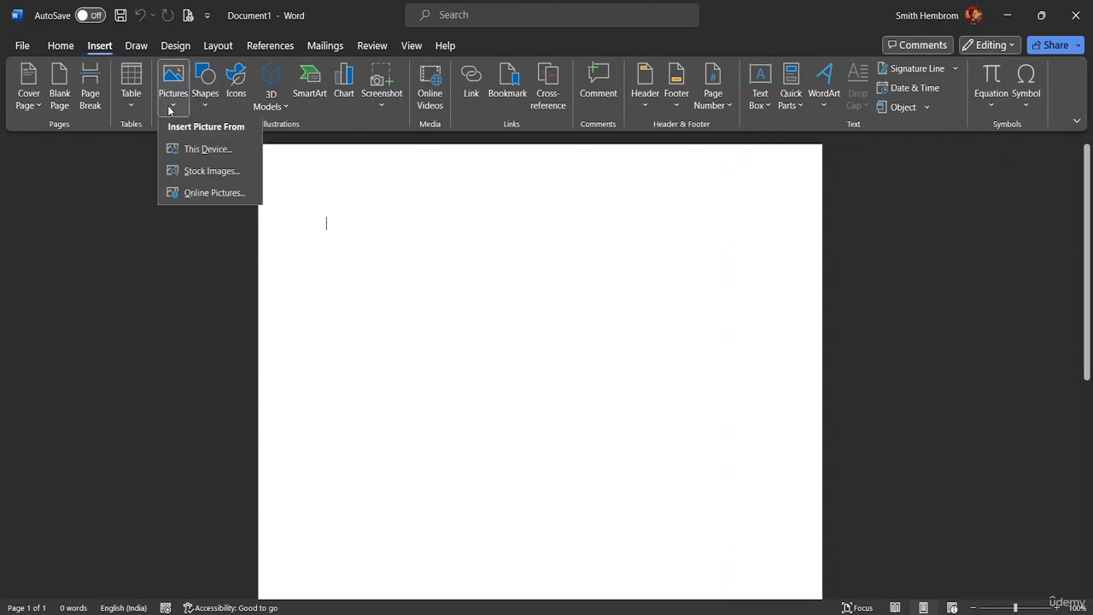
left_click(191, 156)
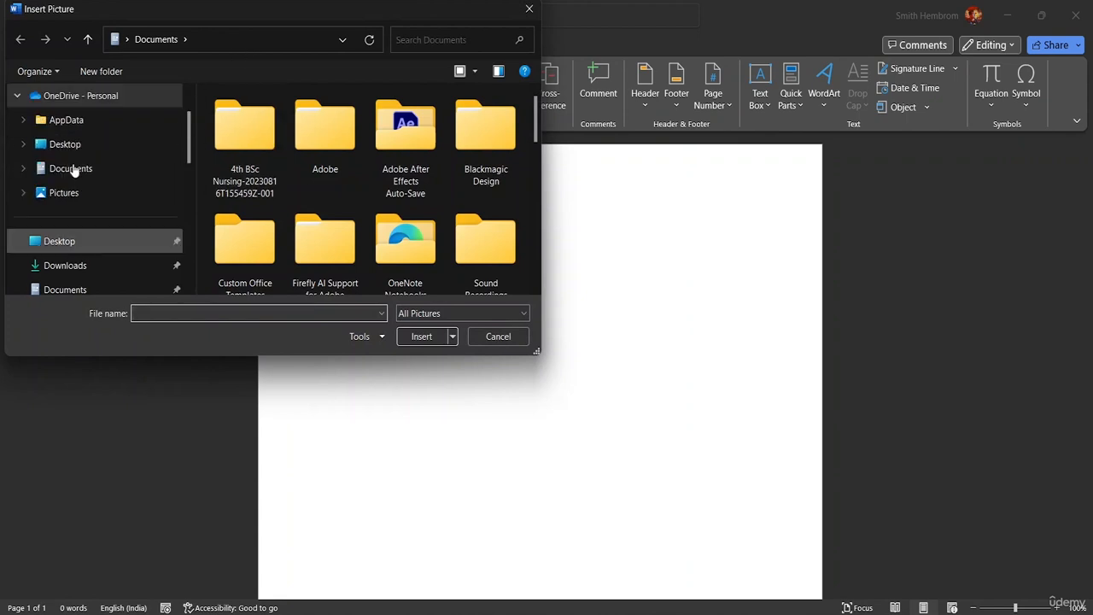
scroll(75, 171, "down", 3)
scroll(77, 171, "down", 1)
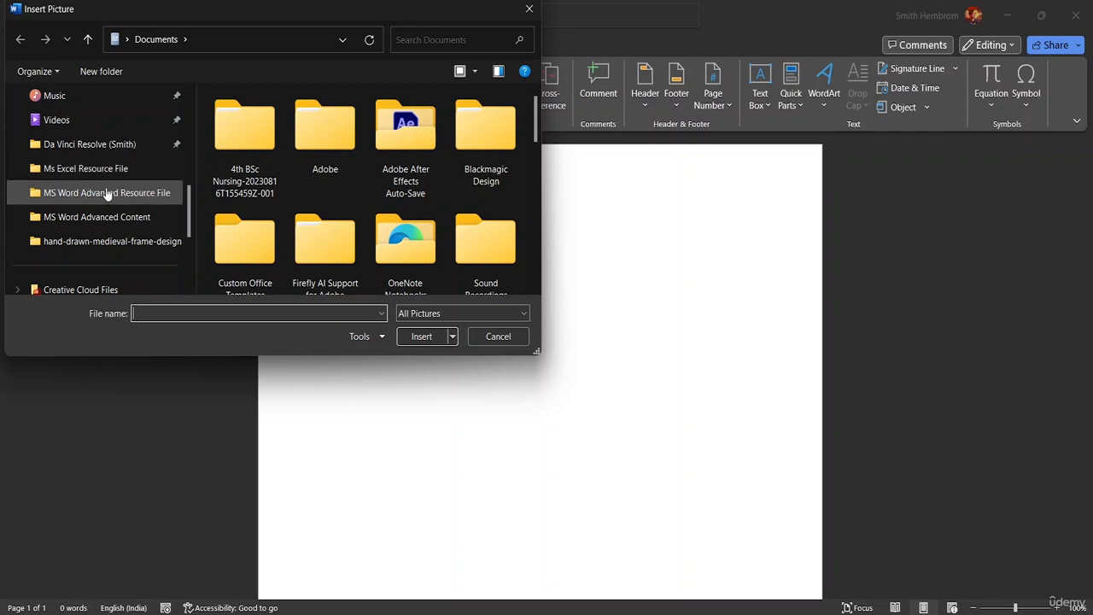
left_click(107, 194)
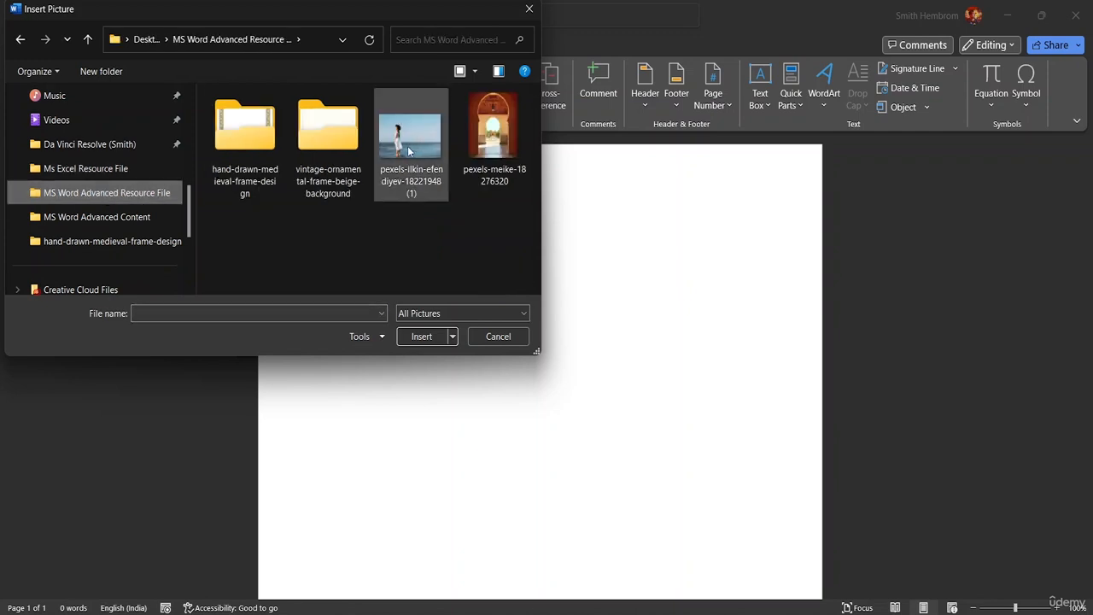
left_click(410, 151)
left_click(421, 337)
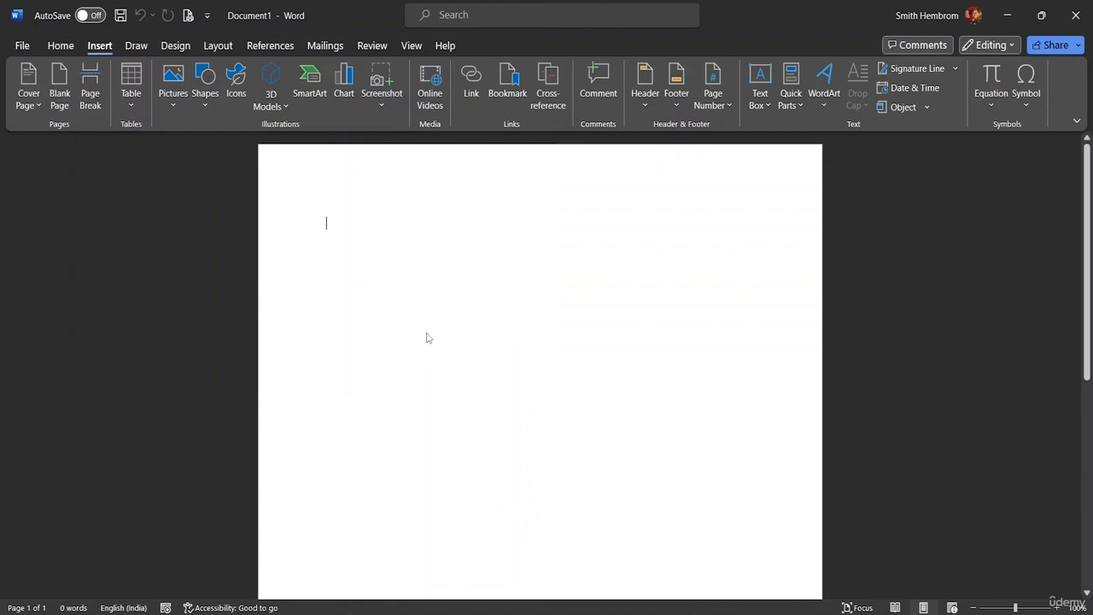
Try Square text wrapping on the picture by moving it down the page, and return it to In Line with Text.
left_click_drag(556, 240, 551, 264)
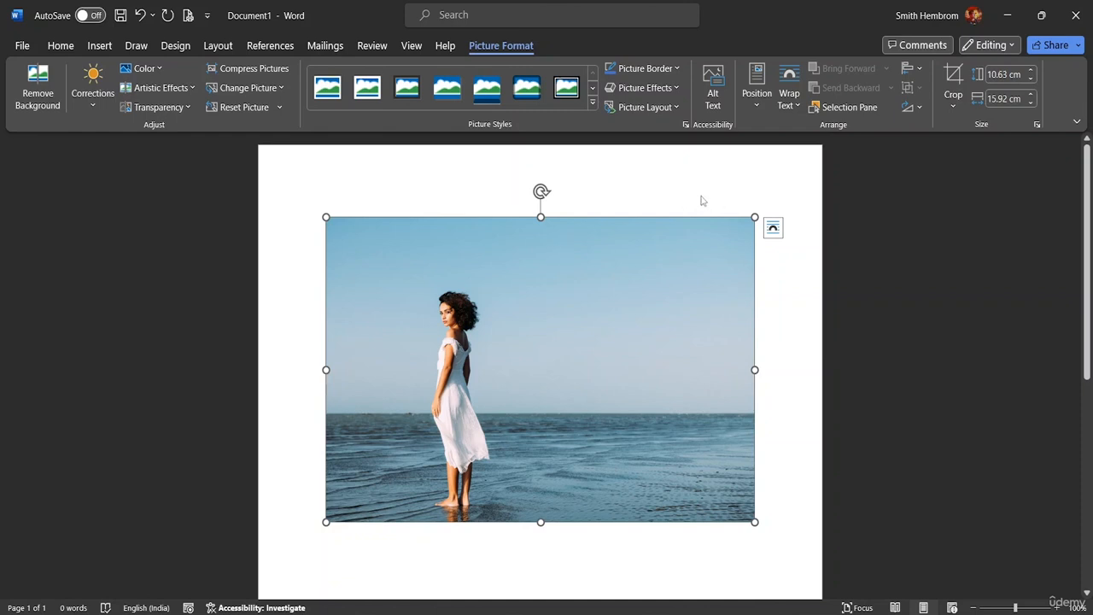
left_click(789, 95)
left_click(814, 156)
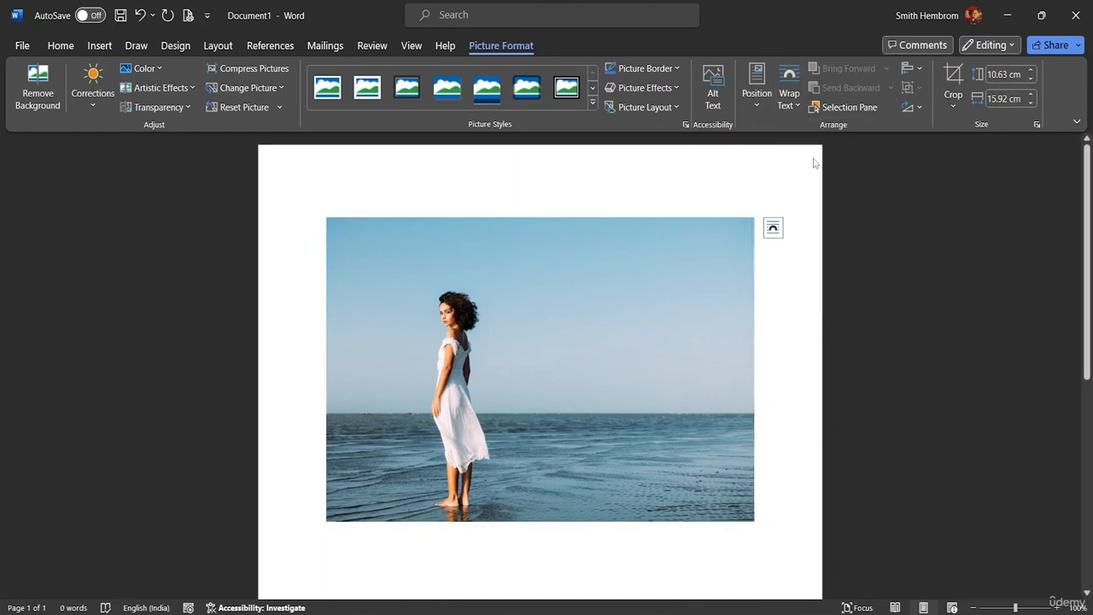
left_click_drag(627, 288, 608, 340)
left_click(791, 95)
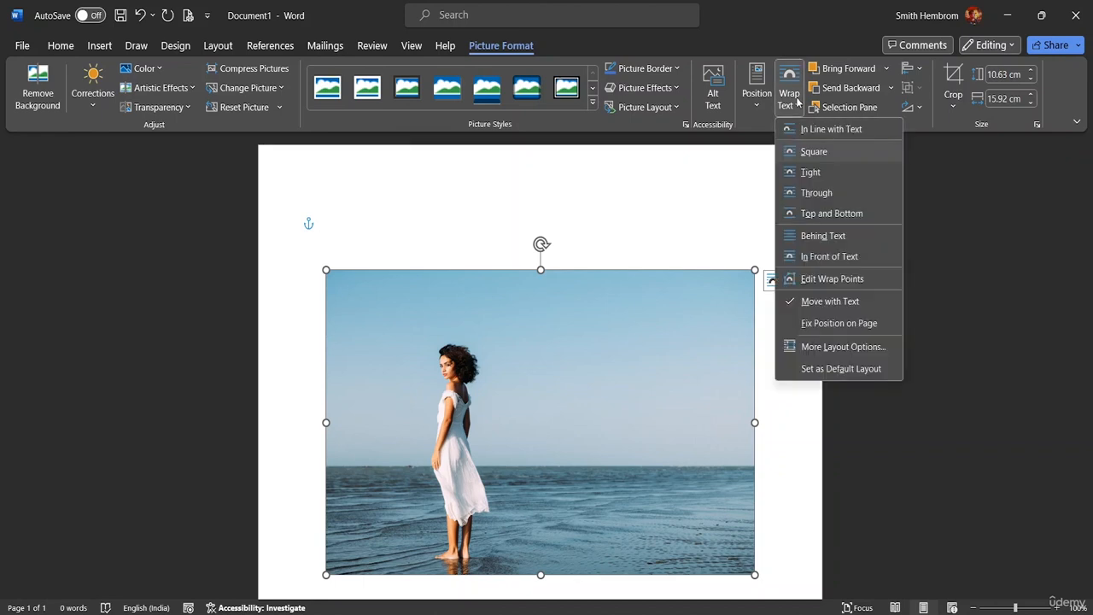
left_click(806, 130)
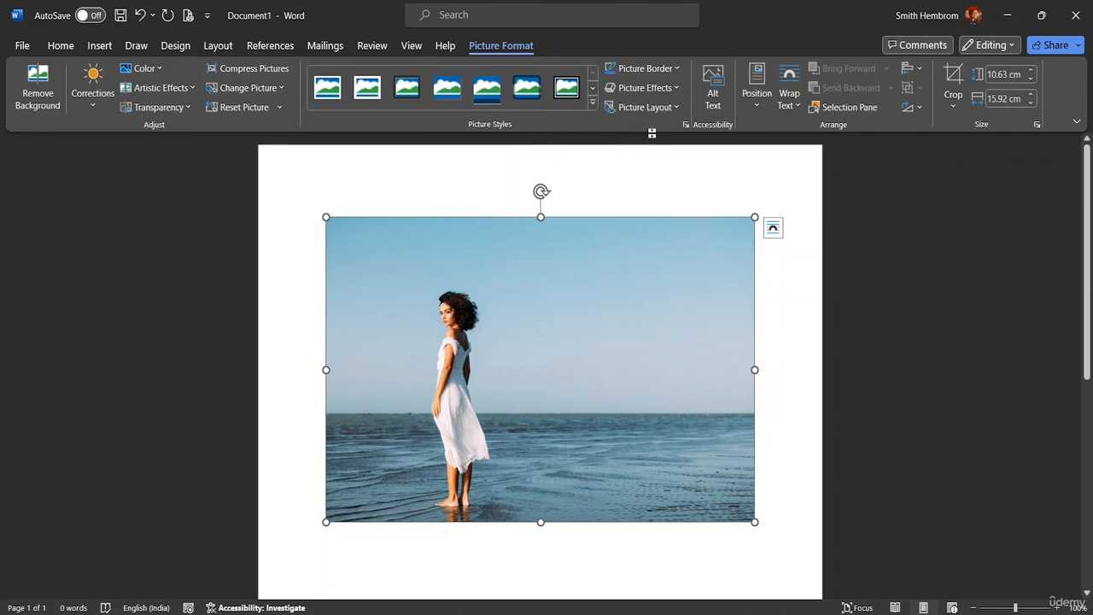
Insert a Simple Text Box and replace its placeholder text with "THE GREAT BY THE SEA".
left_click(105, 48)
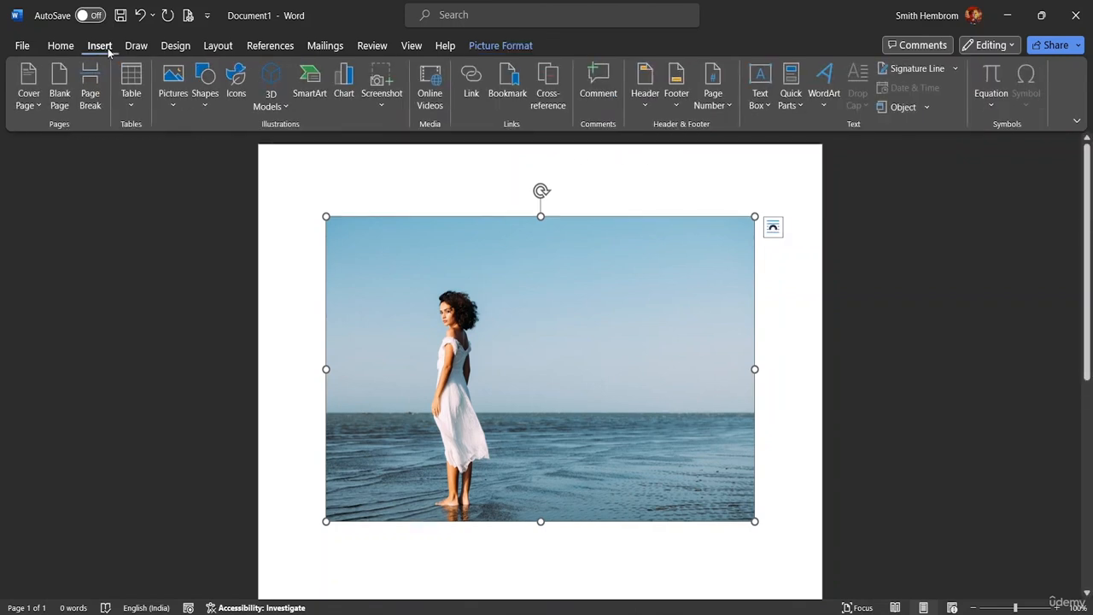
left_click(762, 89)
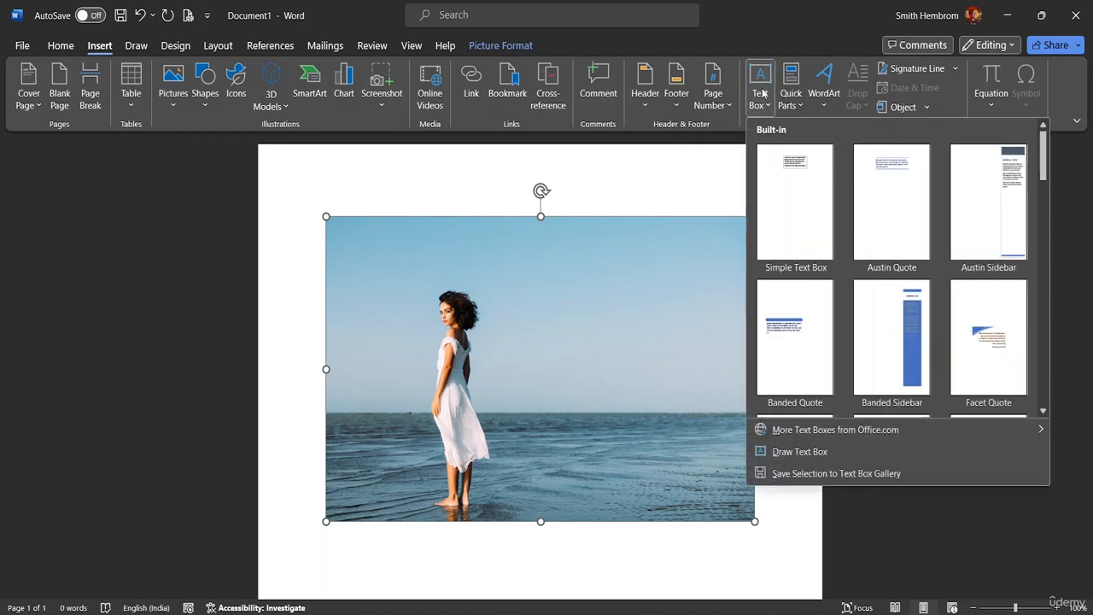
left_click(795, 169)
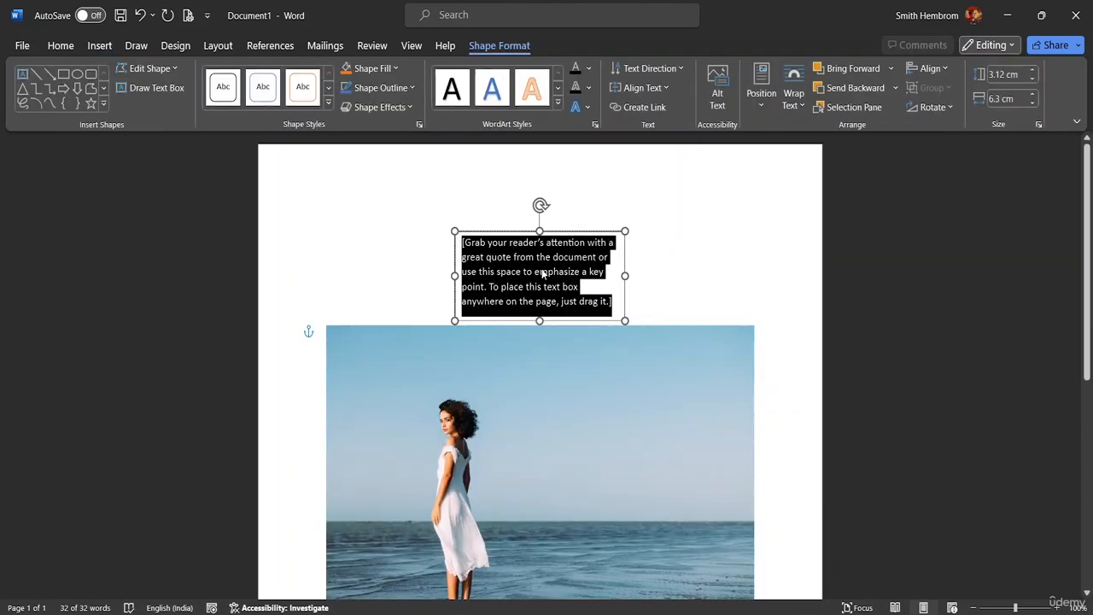
key("Delete")
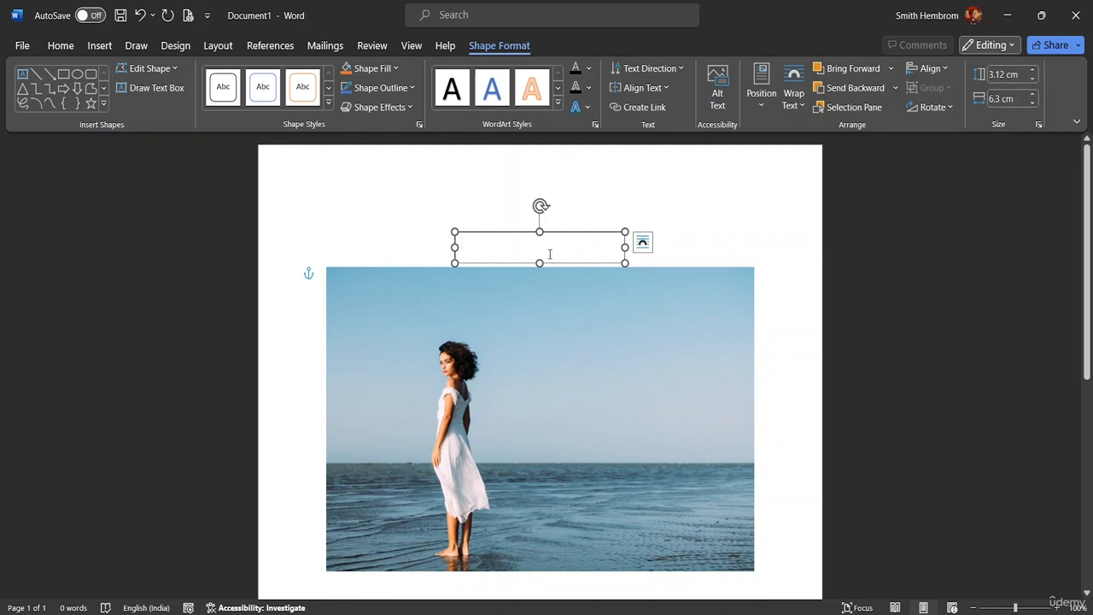
type("THE ")
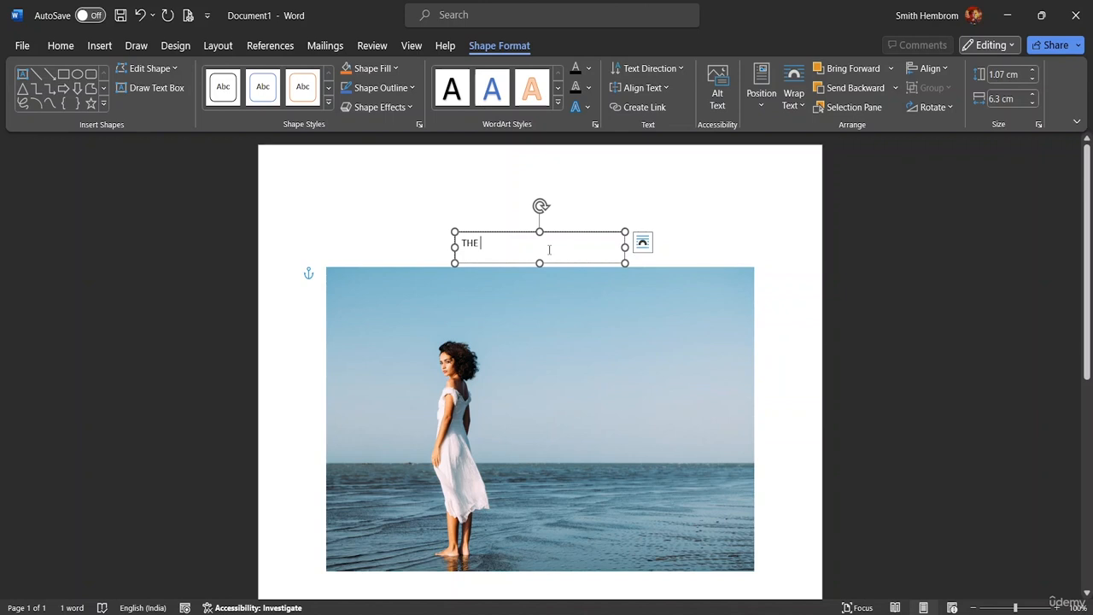
type("GREAT")
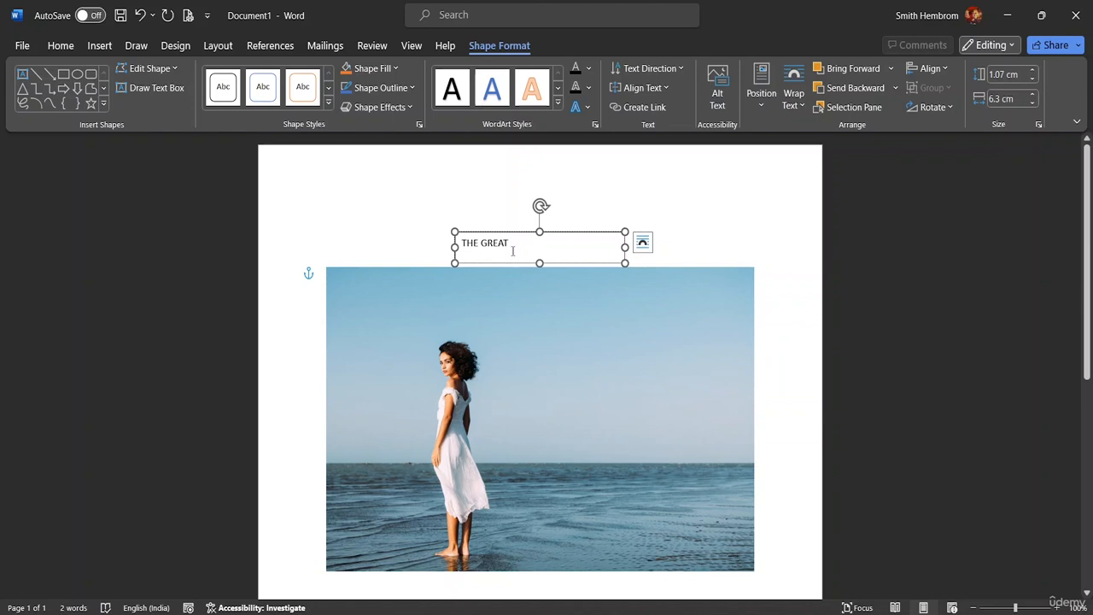
type(" BY THE SEA")
Set the text box's text to 16 pt and widen the box to about 8.93 cm.
left_click_drag(562, 243, 452, 226)
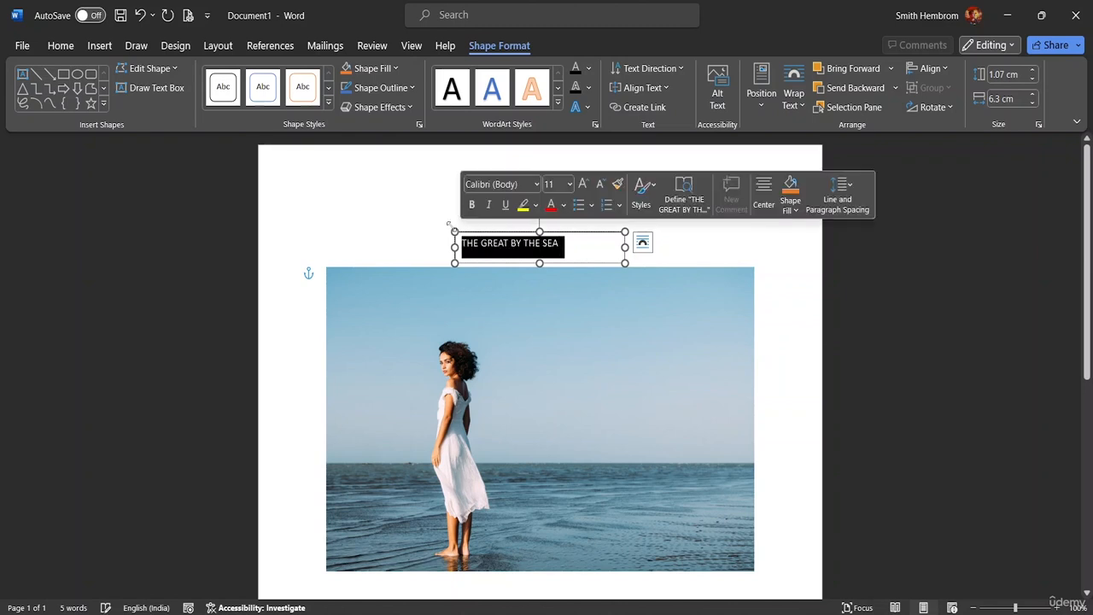
left_click(570, 184)
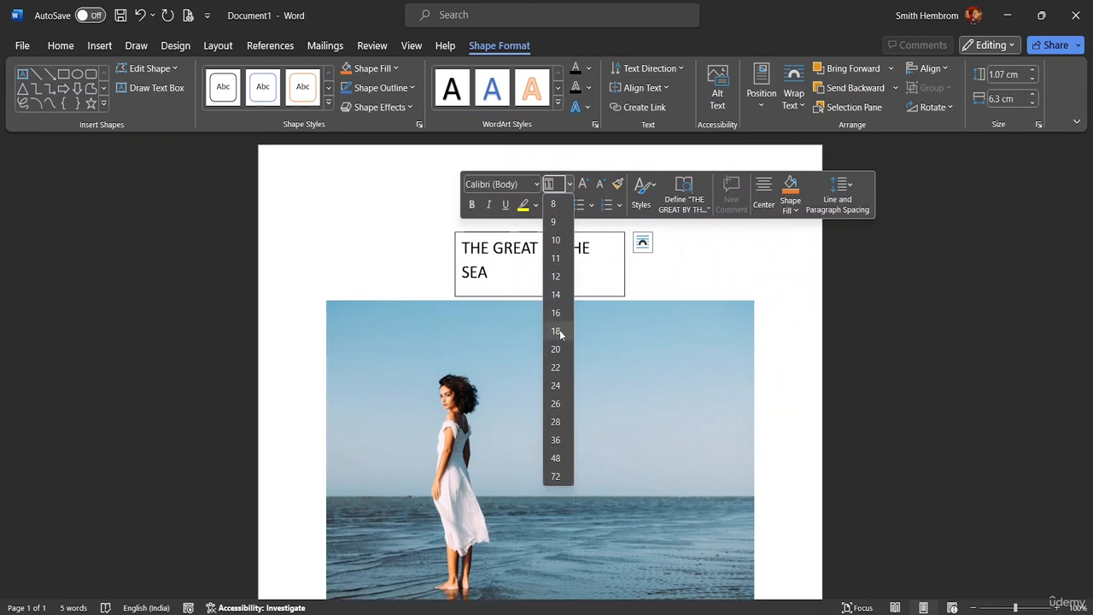
left_click(555, 312)
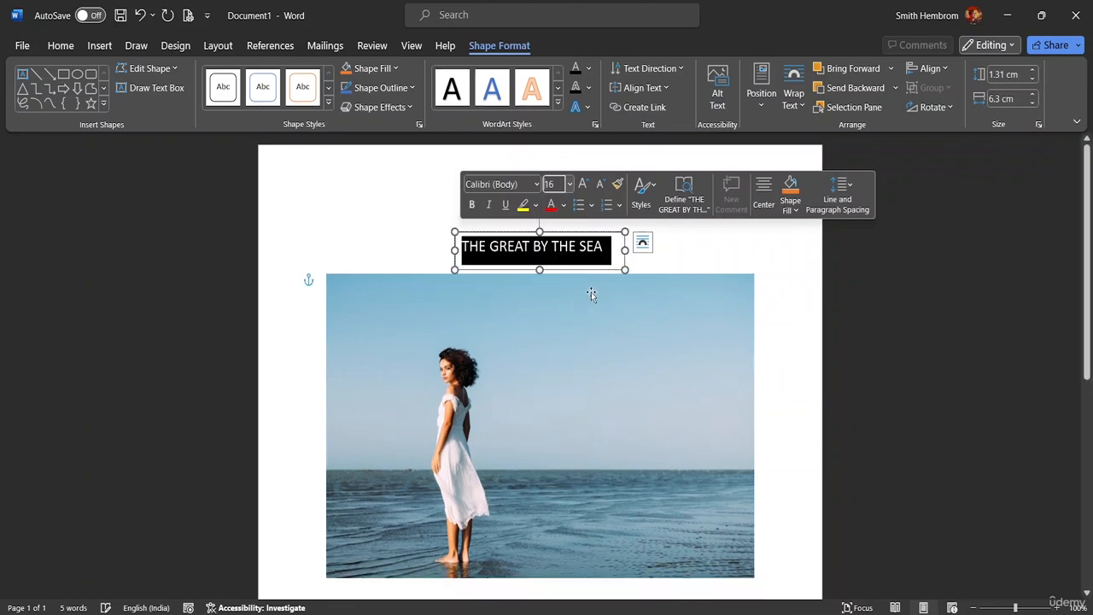
left_click_drag(625, 250, 696, 250)
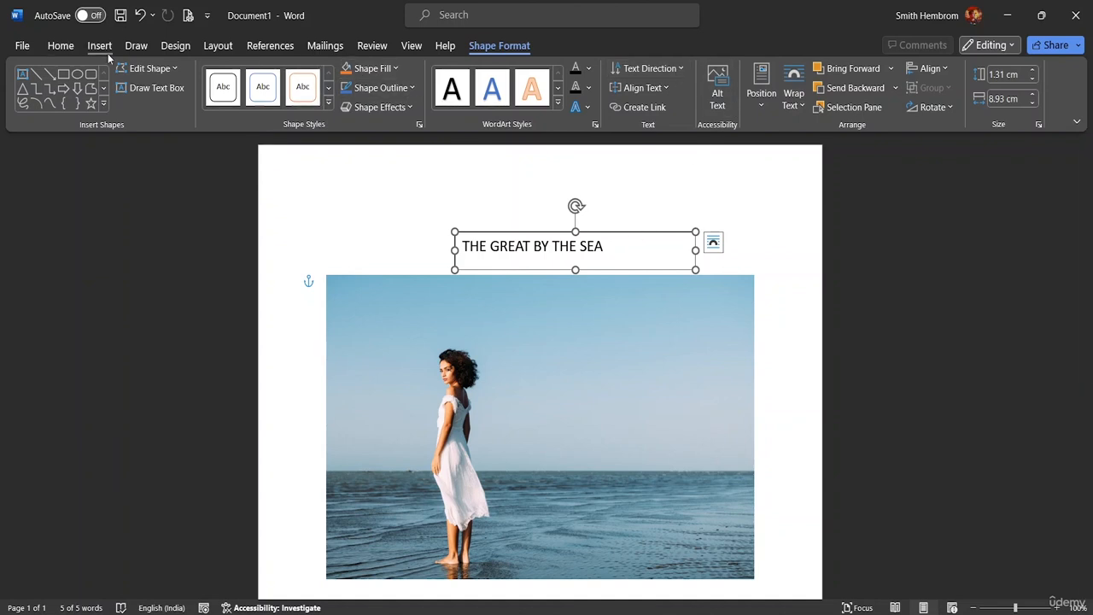
Try the title text at 28 pt with the box widened to fit it on one line, and select the picture for formatting.
left_click(60, 48)
left_click_drag(627, 246, 461, 247)
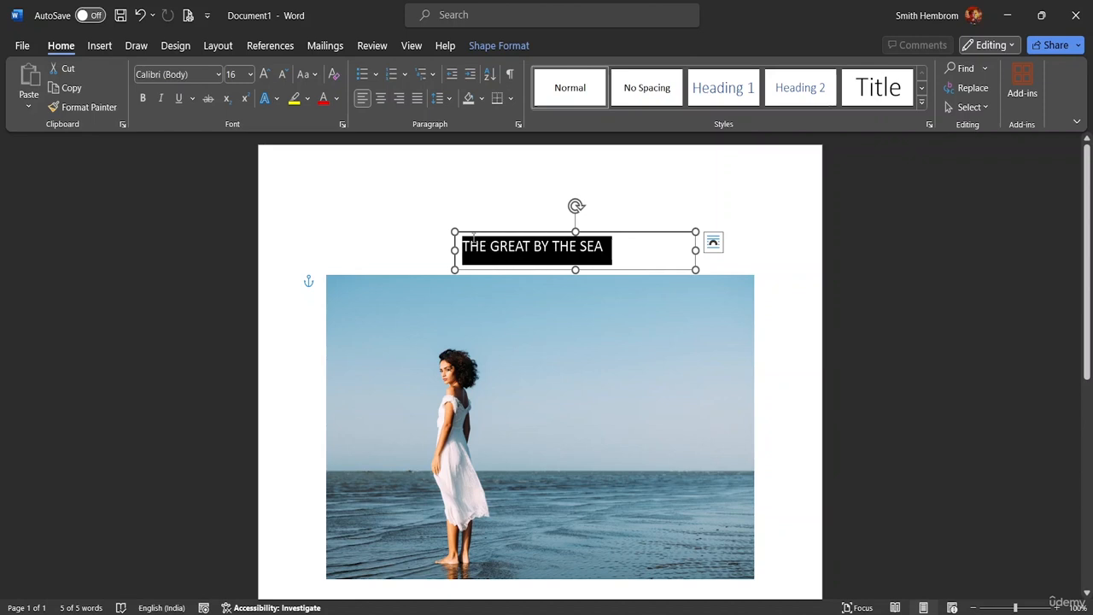
left_click(250, 74)
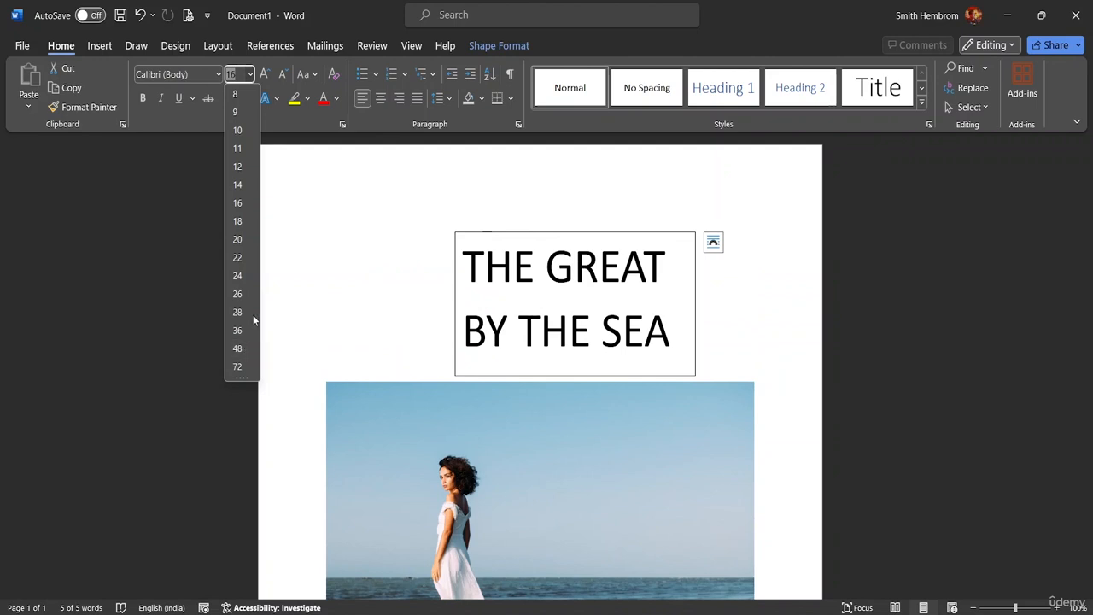
left_click(242, 318)
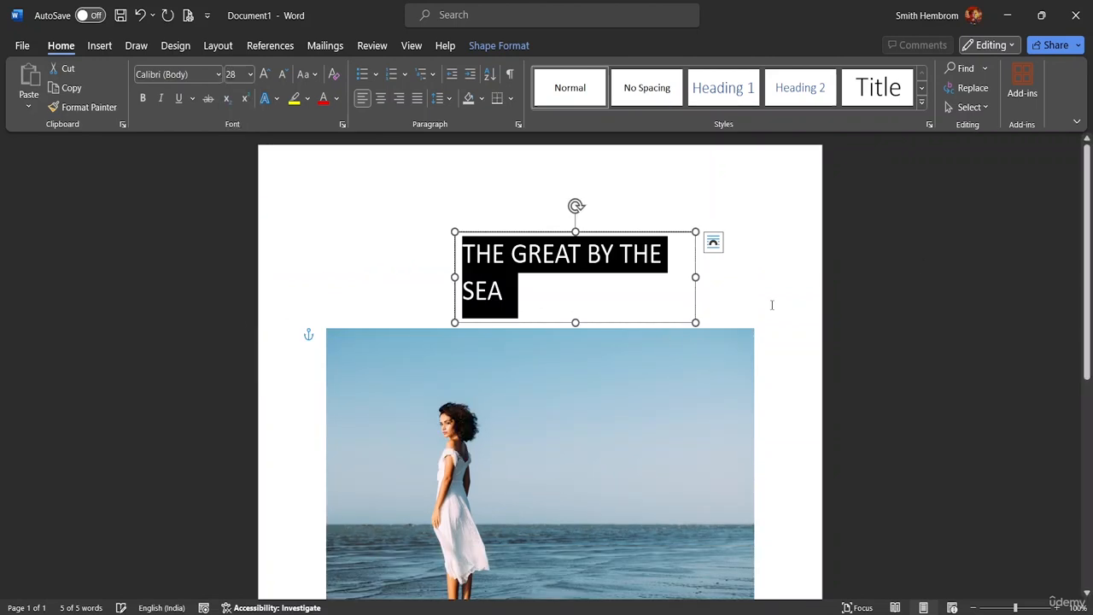
left_click_drag(695, 277, 751, 278)
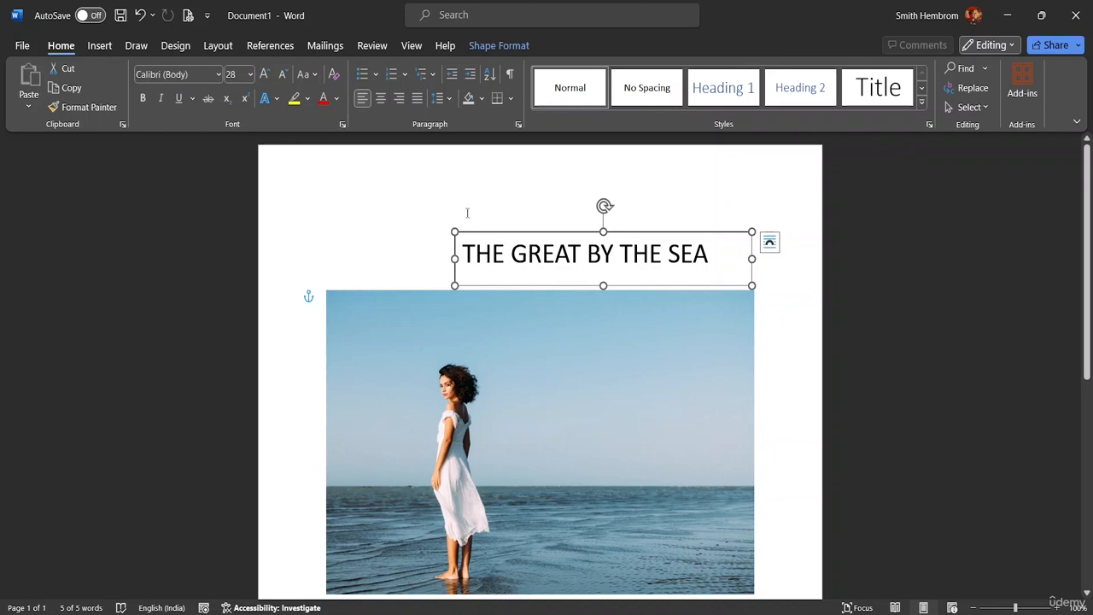
left_click(480, 323)
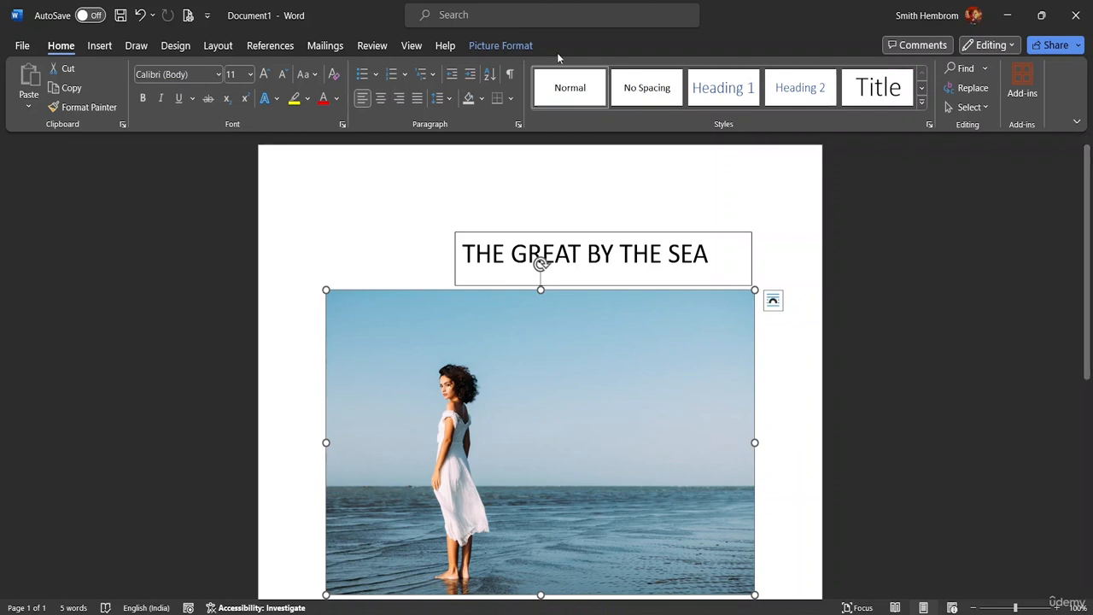
left_click(511, 46)
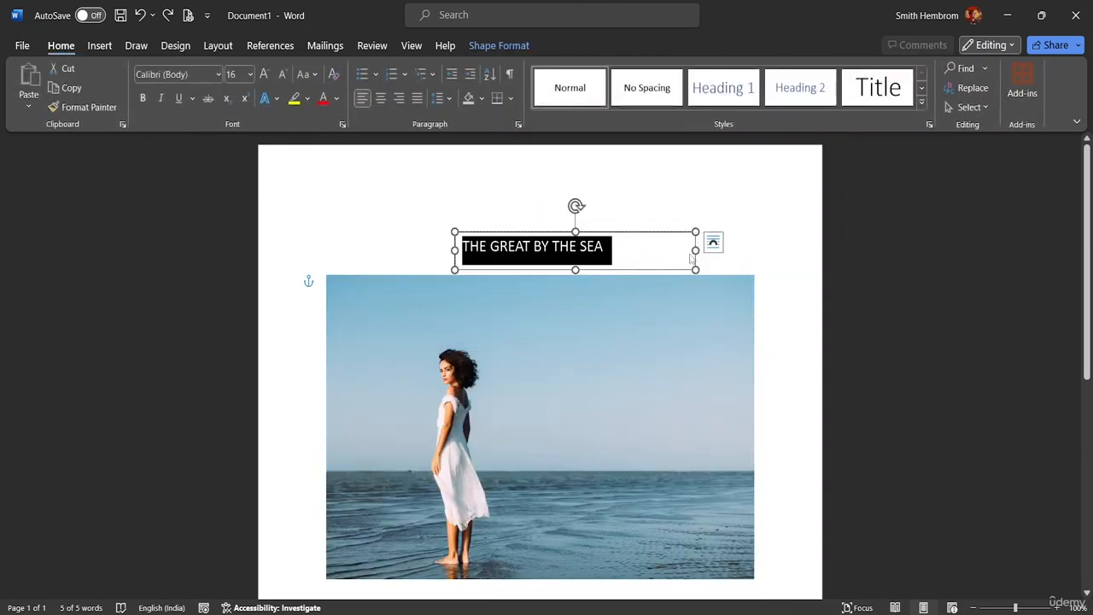
Enlarge the text box and set its title text to 36 pt, dismissing the Kaspersky VPN update window.
left_click_drag(697, 271, 753, 350)
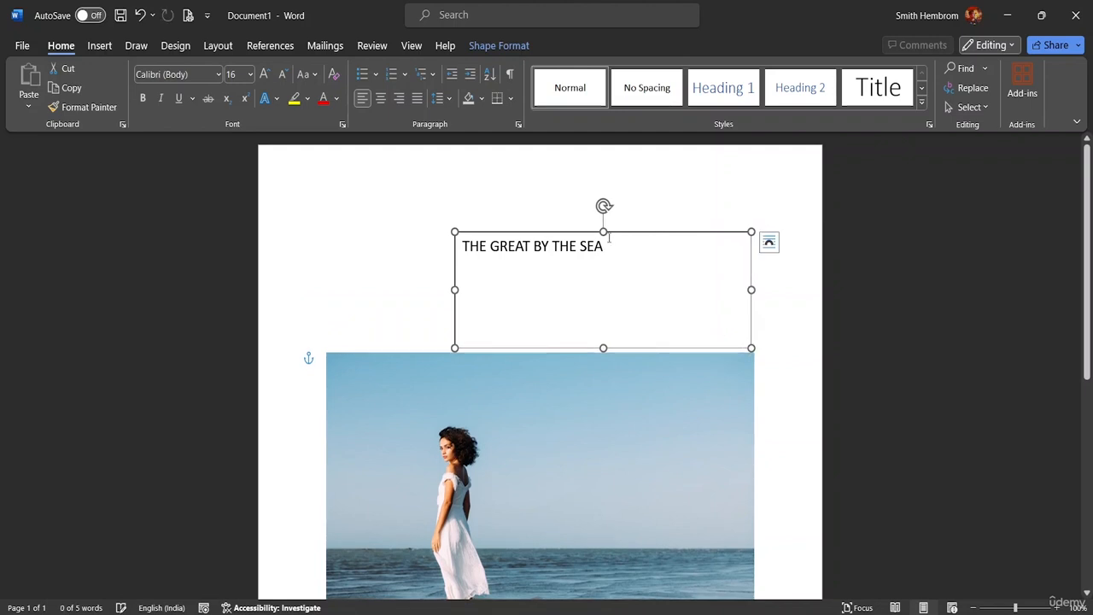
left_click_drag(619, 252, 462, 249)
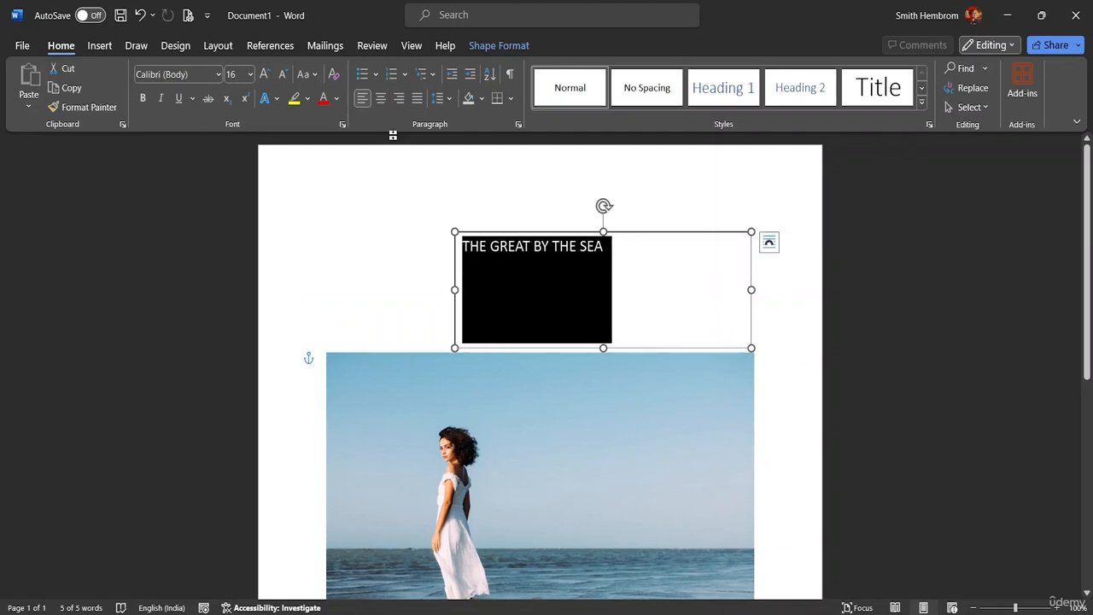
left_click(250, 74)
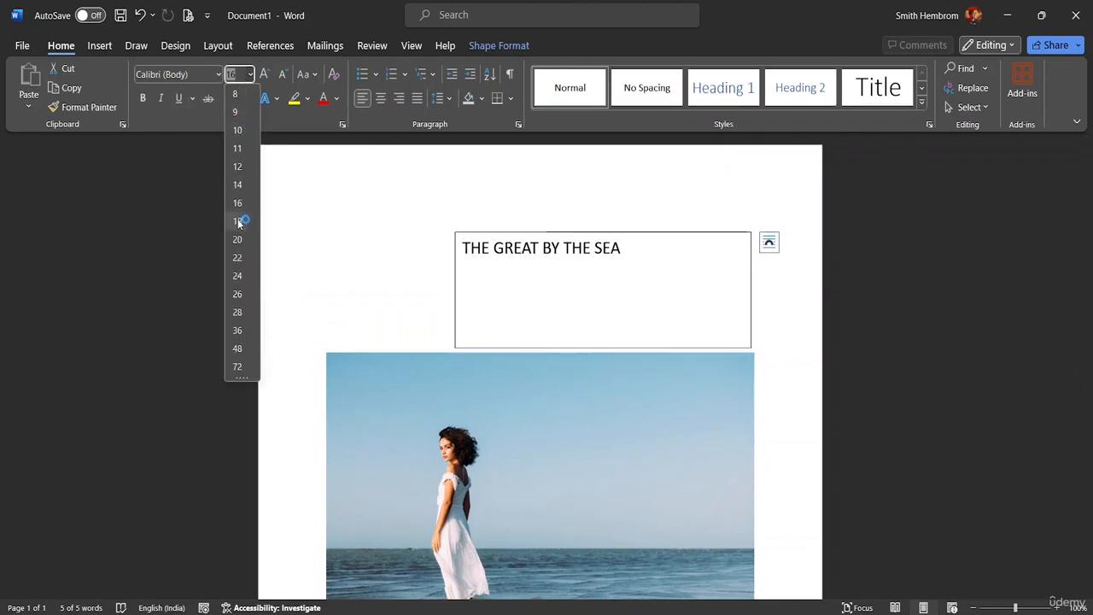
left_click(238, 330)
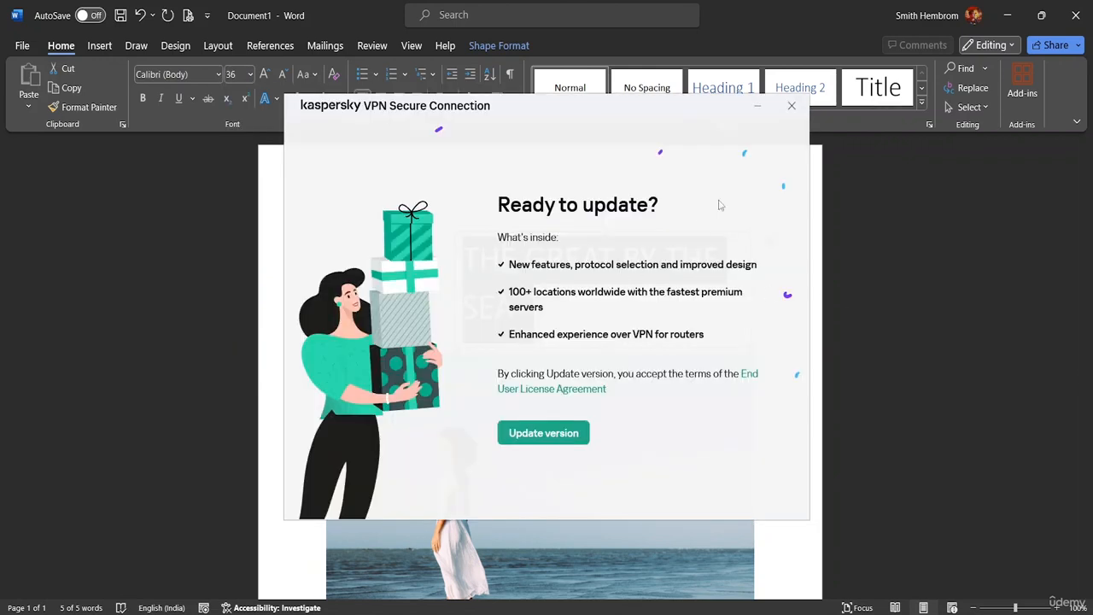
left_click(792, 105)
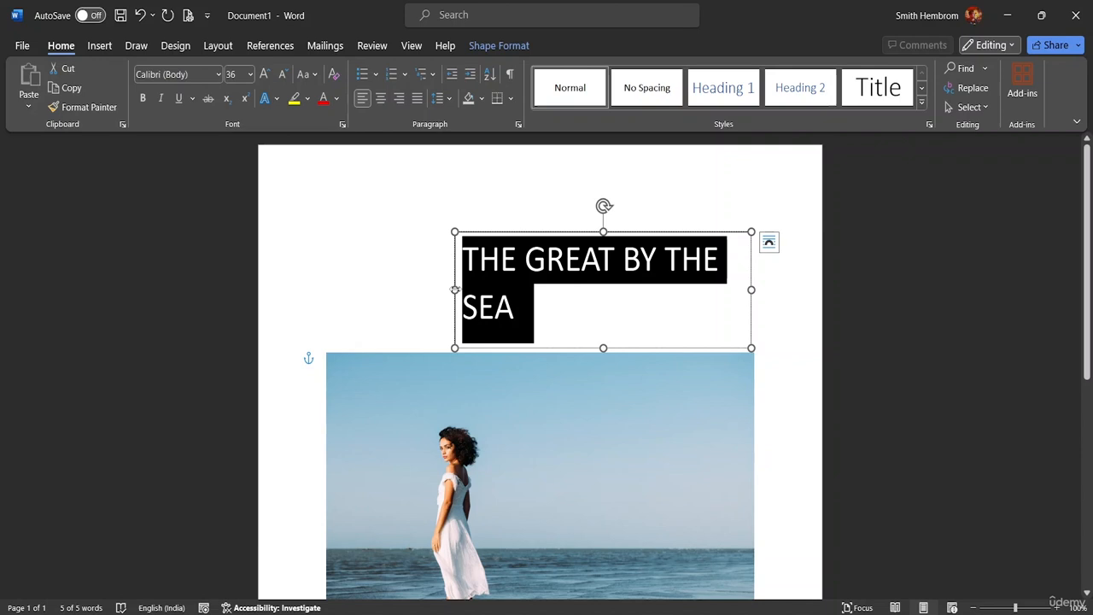
Resize the text box so it fits closely around the title on a single line.
left_click_drag(455, 290, 333, 290)
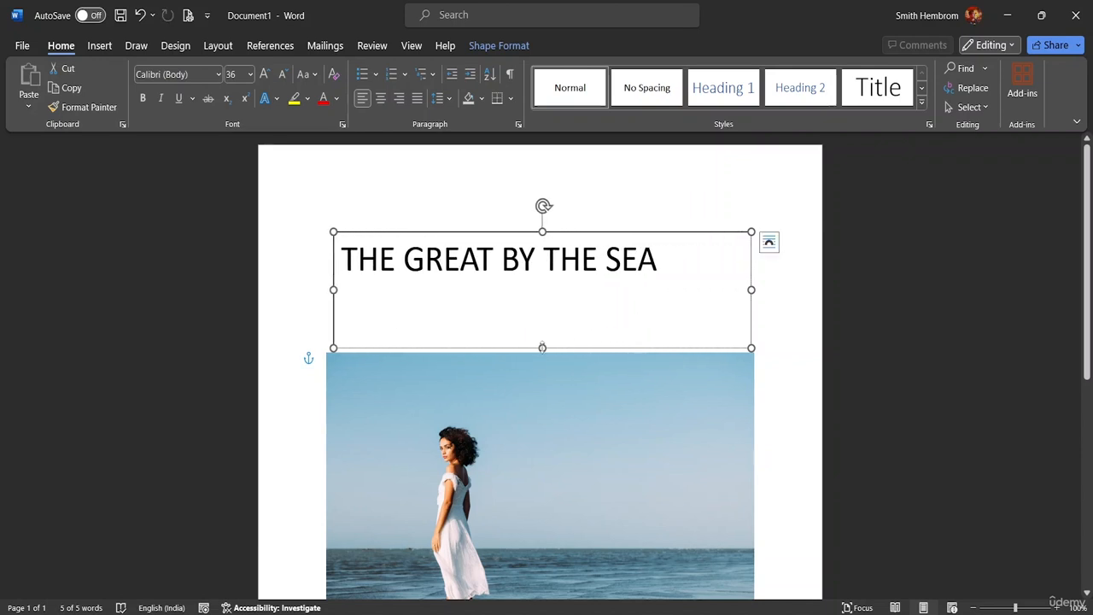
left_click_drag(542, 340, 556, 280)
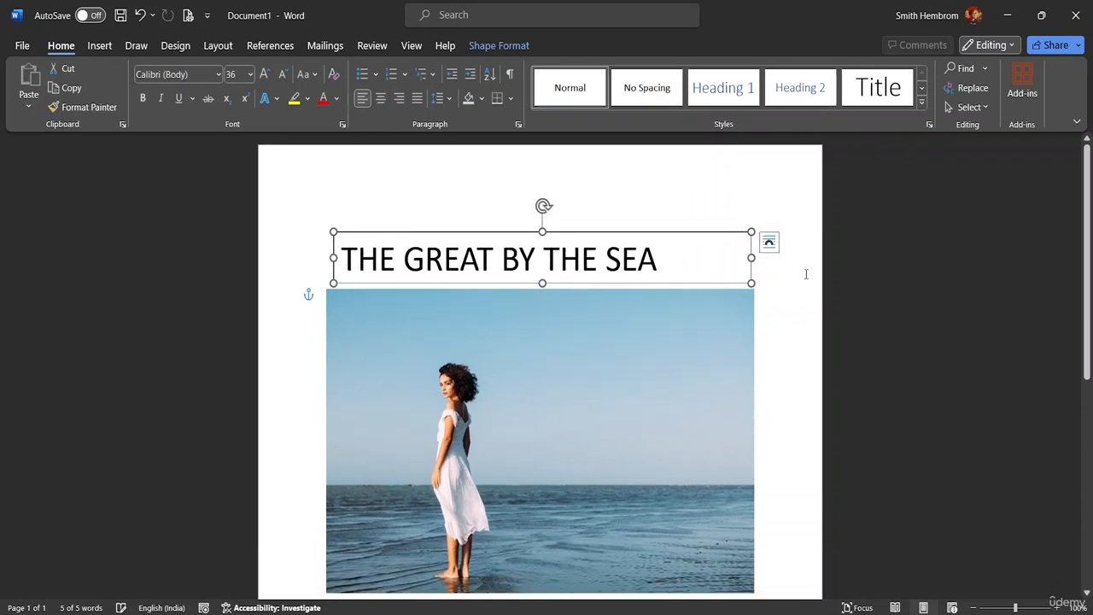
left_click_drag(752, 257, 673, 249)
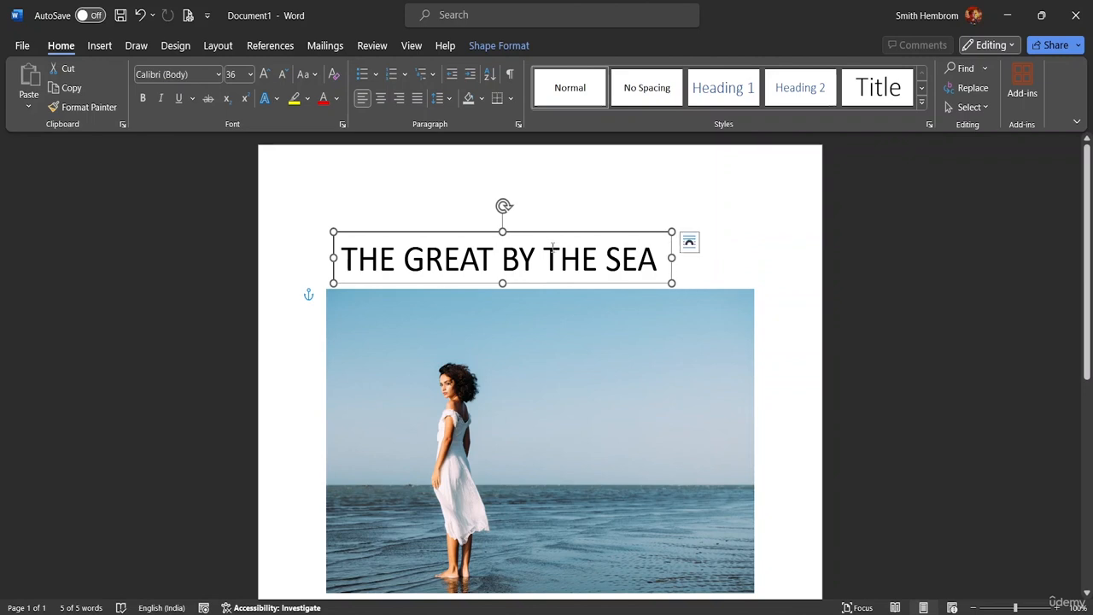
Set the title text box's text wrapping to Square.
left_click(497, 47)
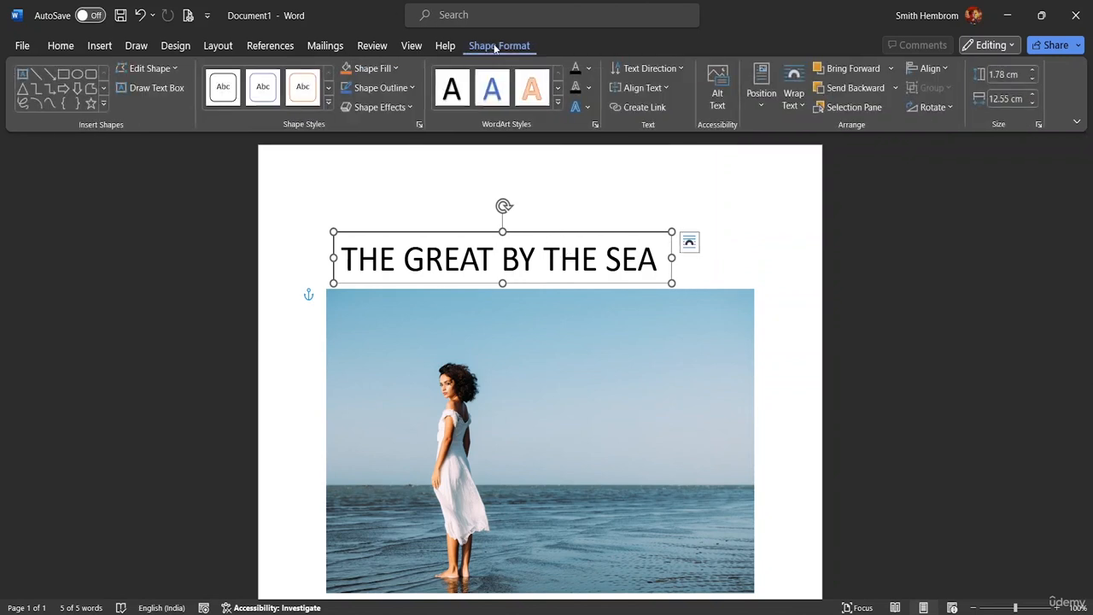
left_click(801, 106)
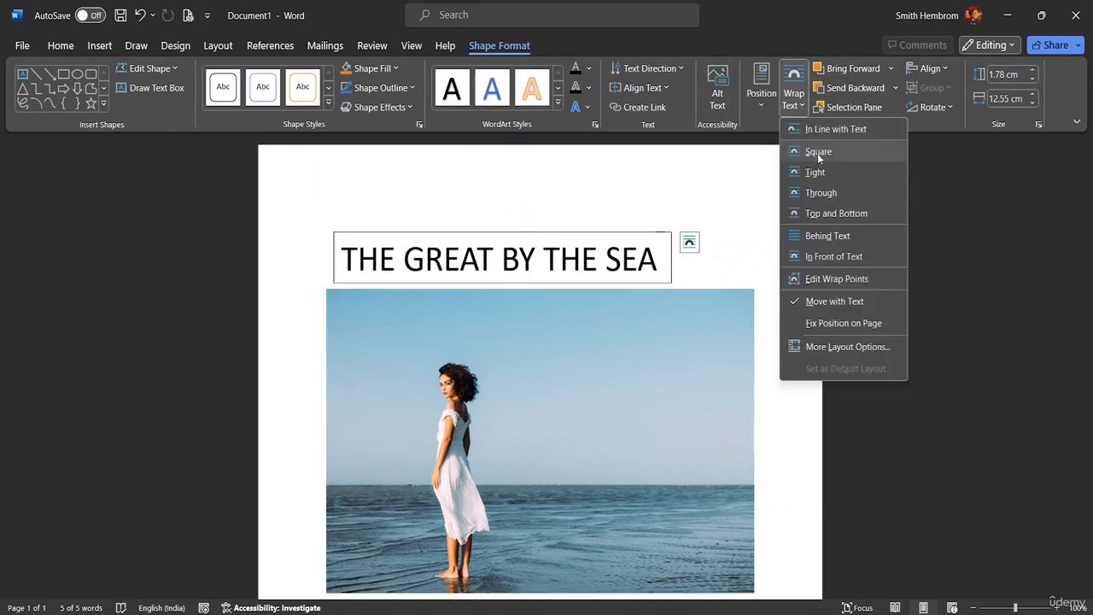
left_click(818, 153)
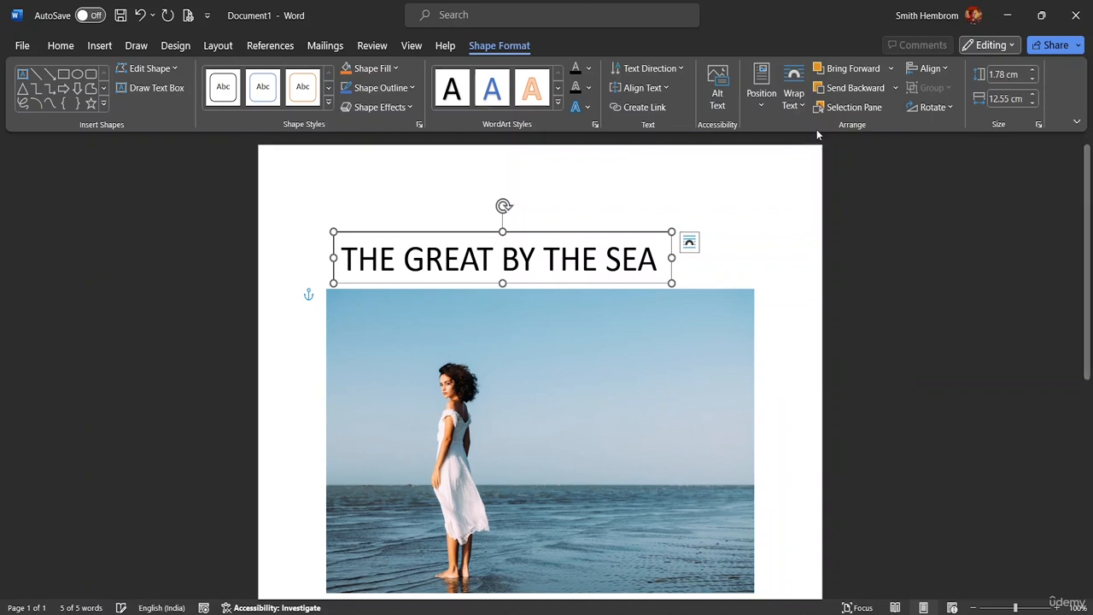
Bring the title text box to the front and nudge it slightly higher on the page.
left_click(891, 74)
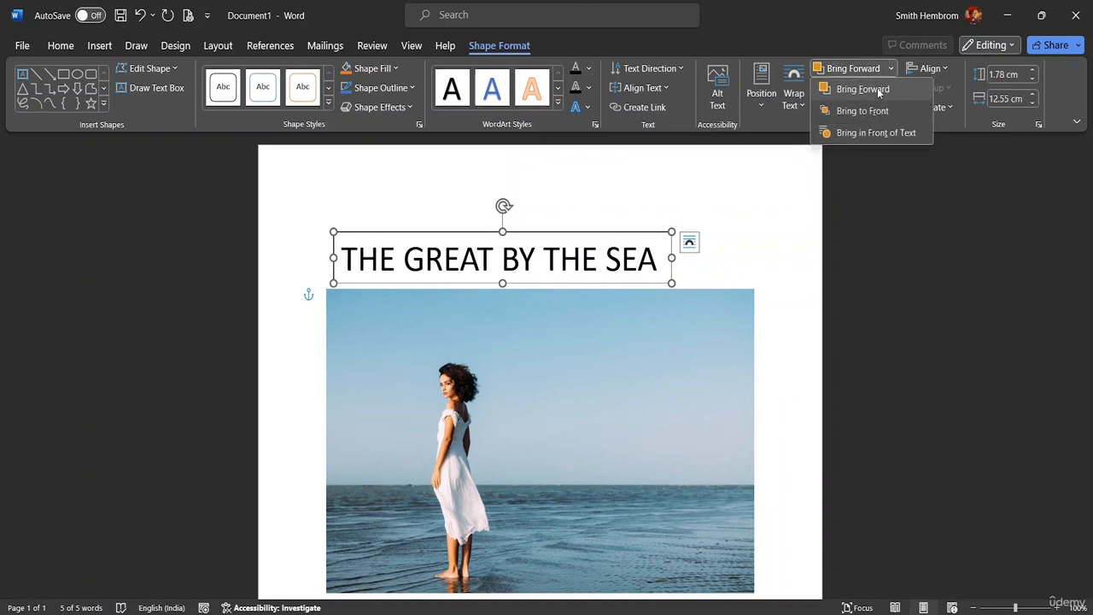
left_click(846, 108)
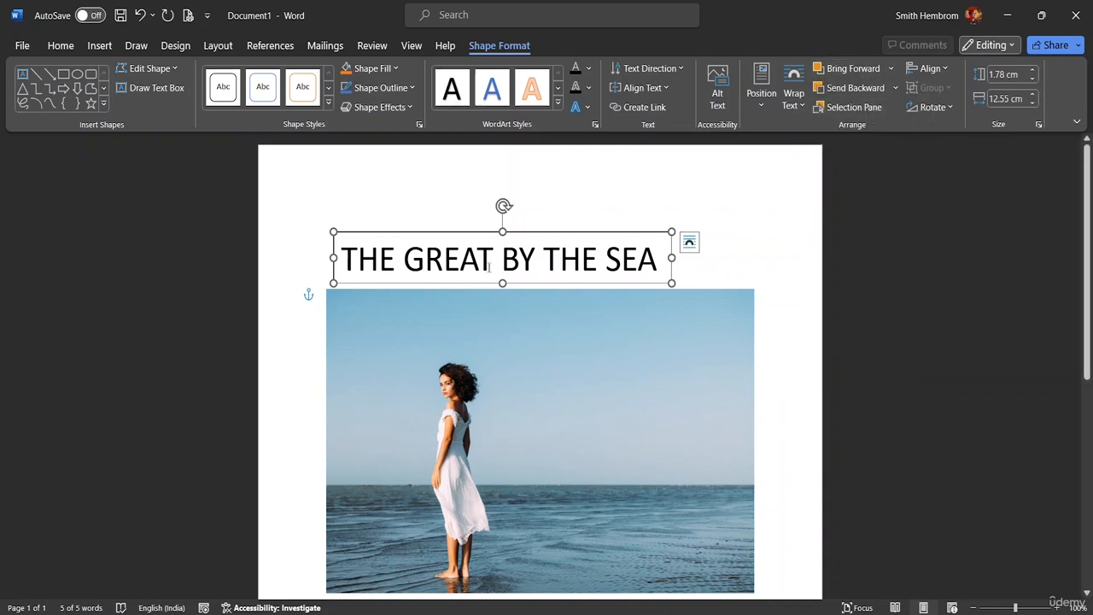
left_click_drag(493, 276, 480, 246)
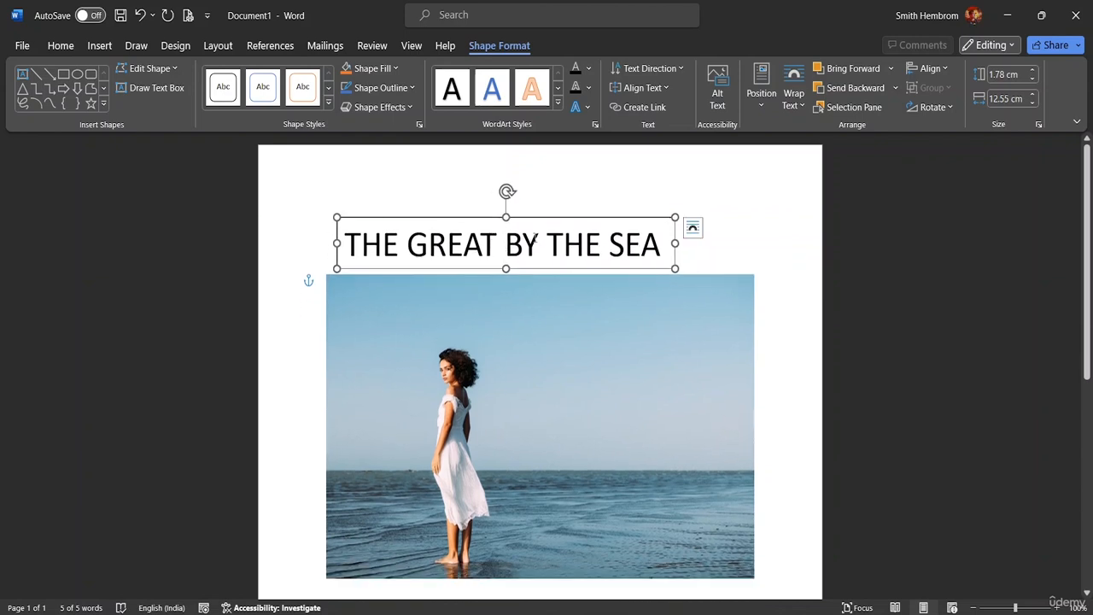
Set the seaside picture's text wrapping to Square.
left_click(507, 296)
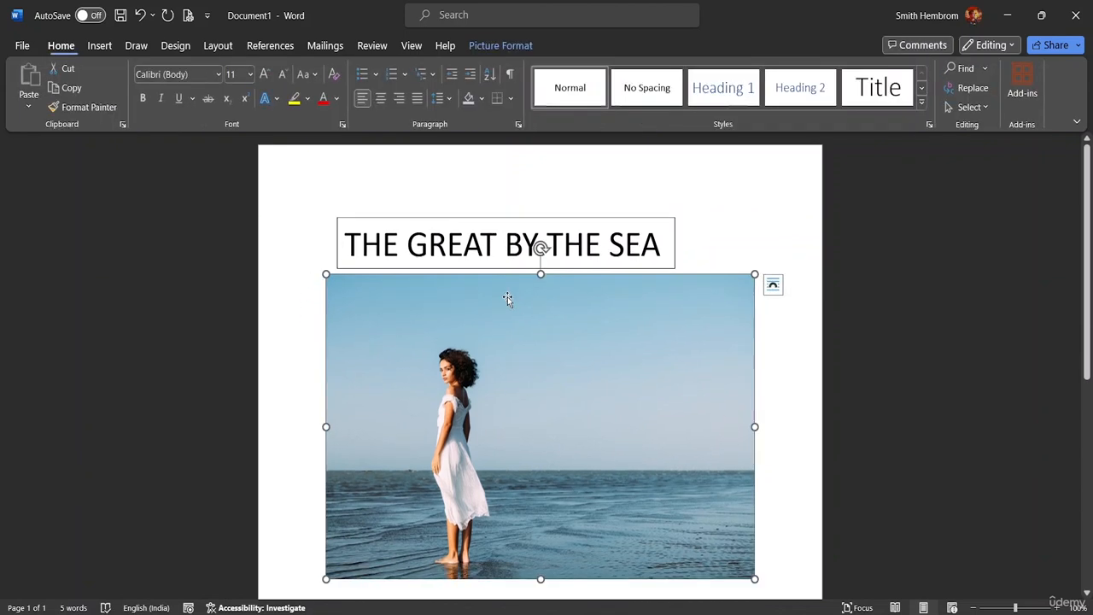
left_click(501, 46)
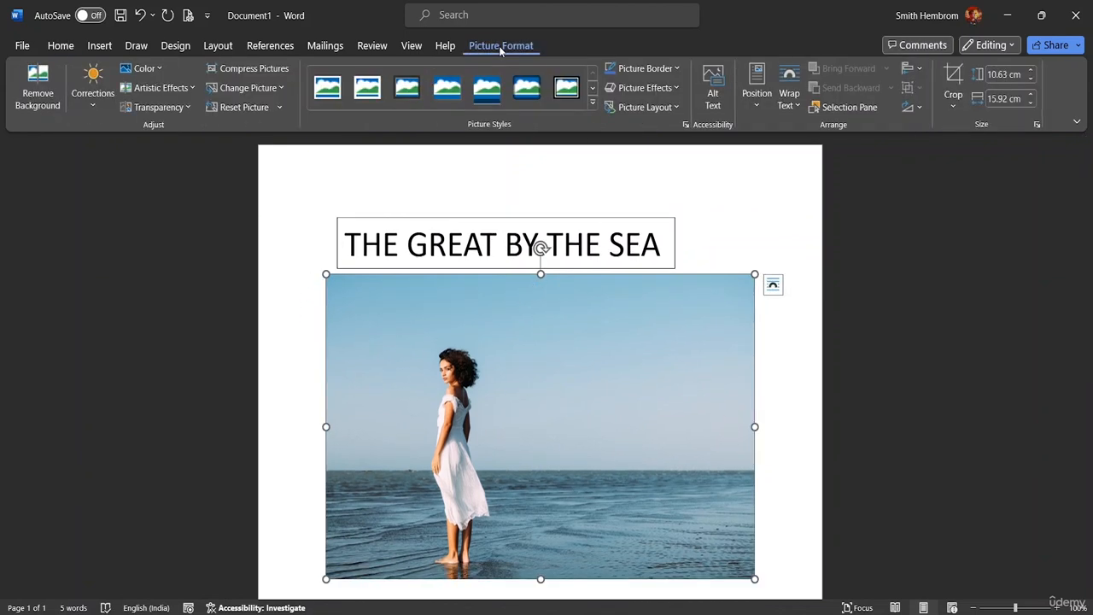
left_click(796, 106)
left_click(809, 155)
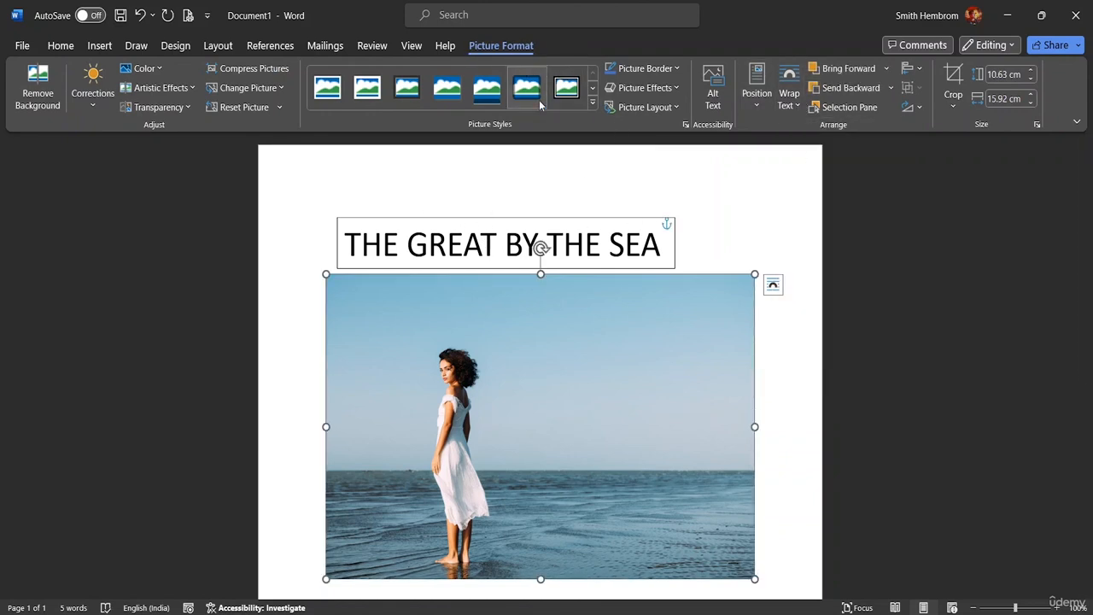
left_click(685, 224)
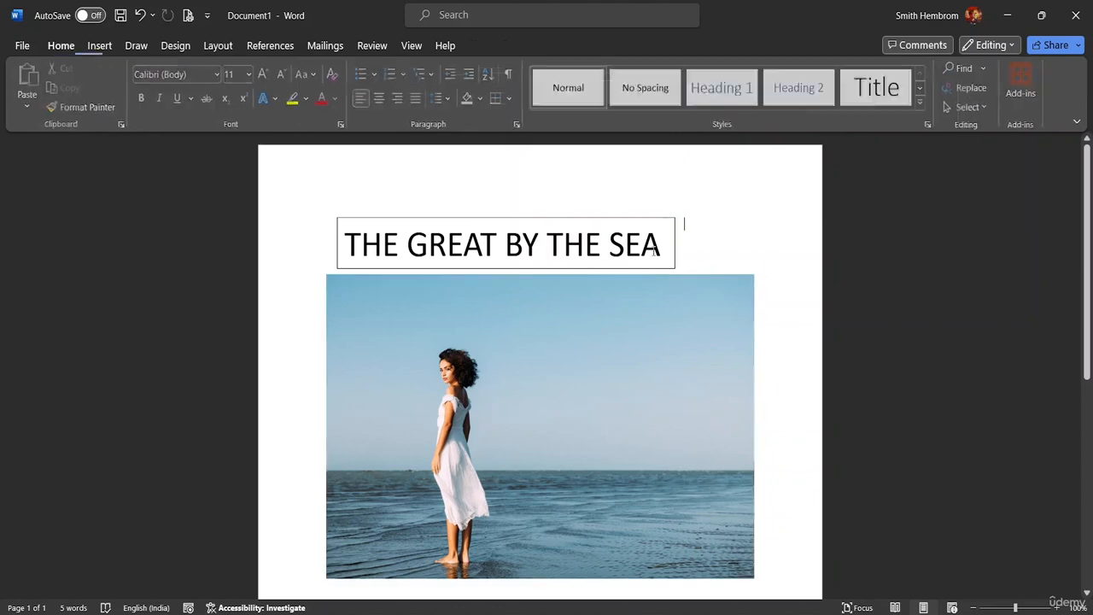
double_click(593, 215)
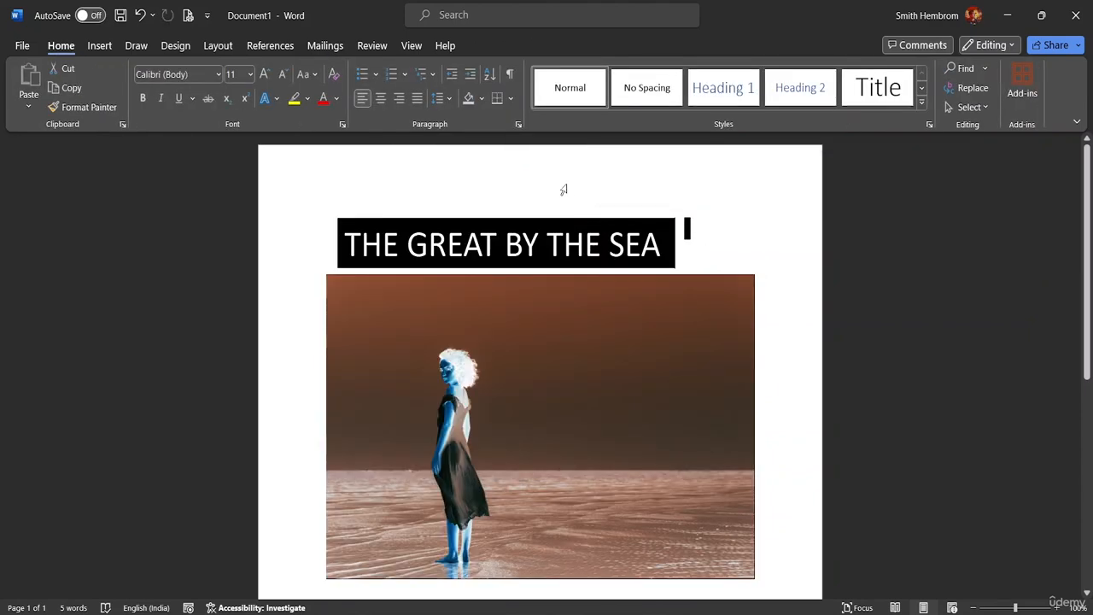
double_click(564, 189)
double_click(694, 255)
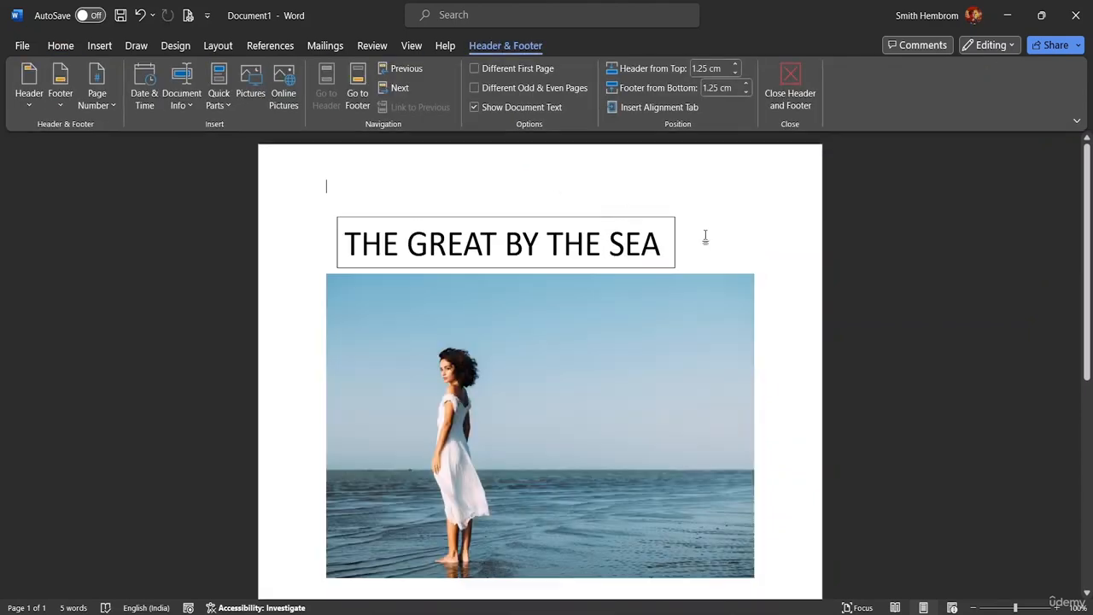
Move the title text box down onto the picture's upper edge and bring it to the front.
left_click(640, 268)
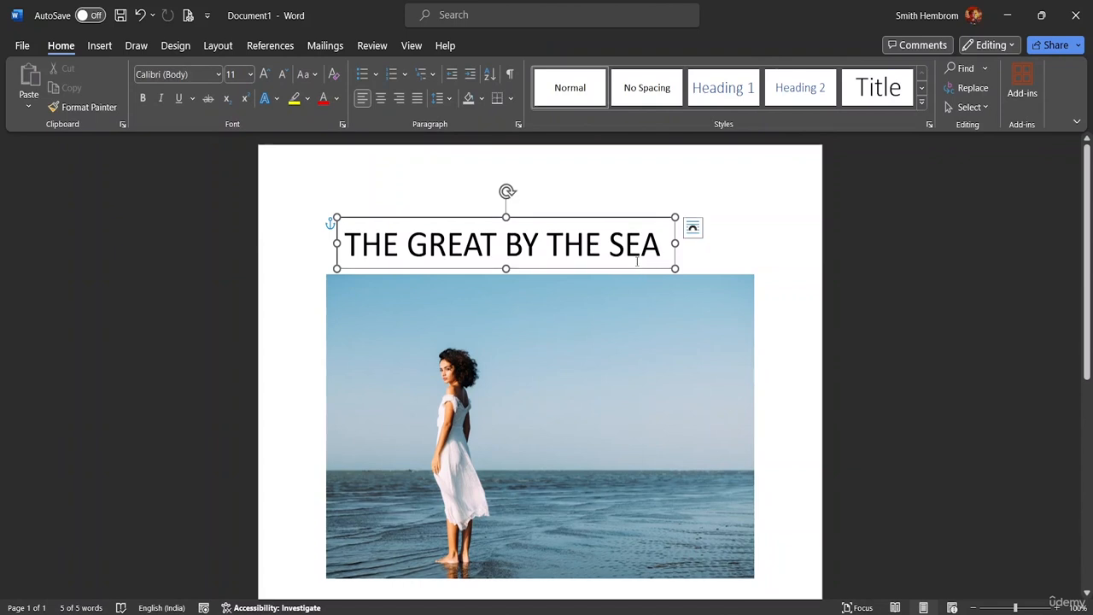
mouse_move(640, 267)
left_mouse_down()
mouse_move(639, 337)
mouse_move(643, 271)
left_mouse_up()
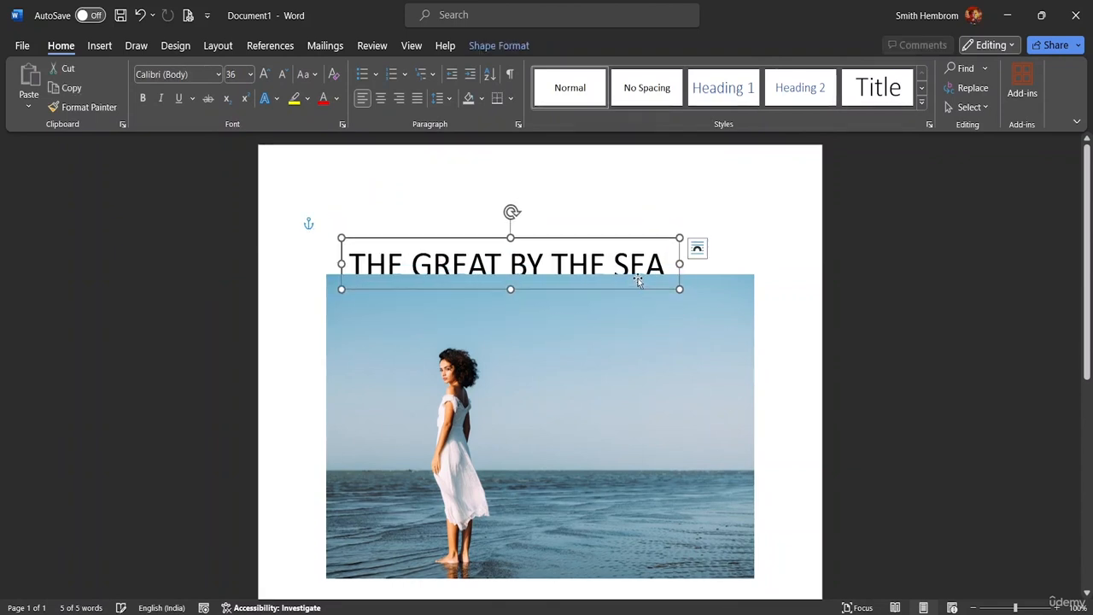
left_click(505, 47)
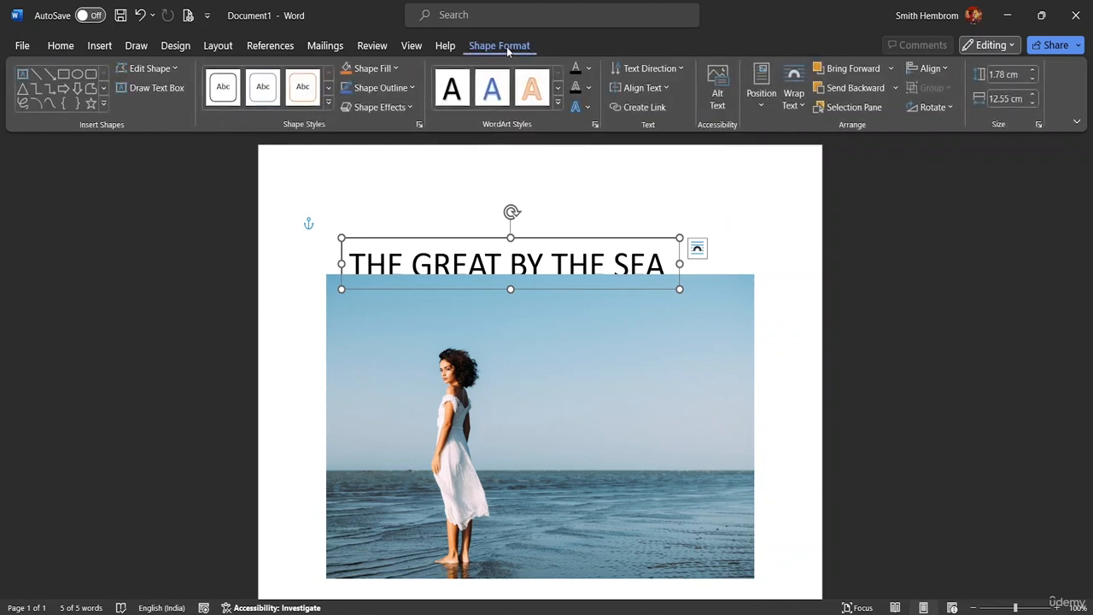
left_click(891, 71)
left_click(864, 111)
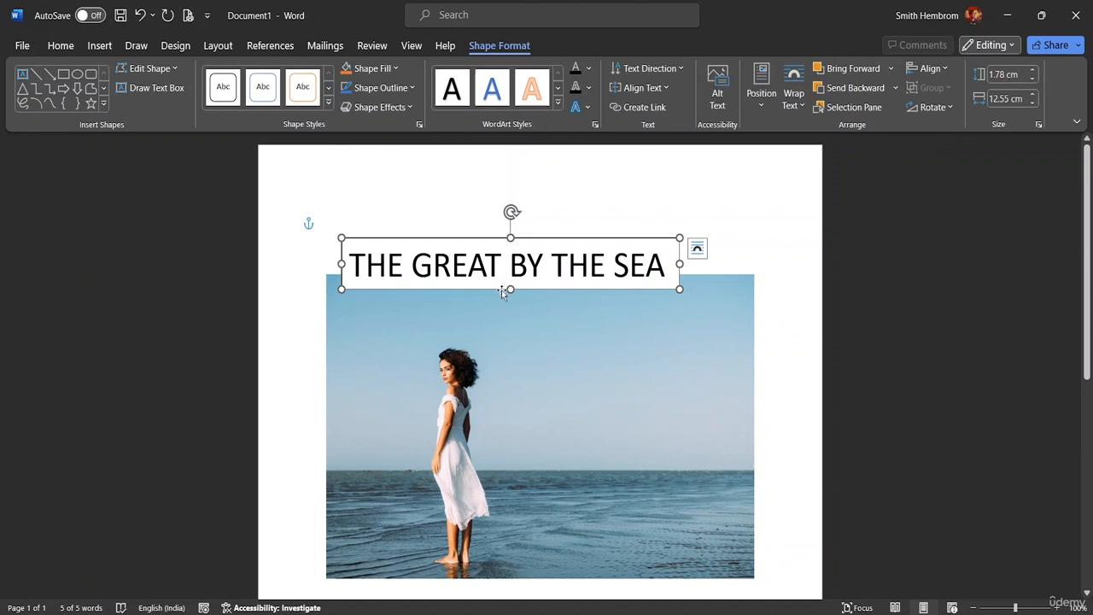
Try the title text box over the sky, move it back above the picture, and delete it.
left_click_drag(502, 290, 533, 337)
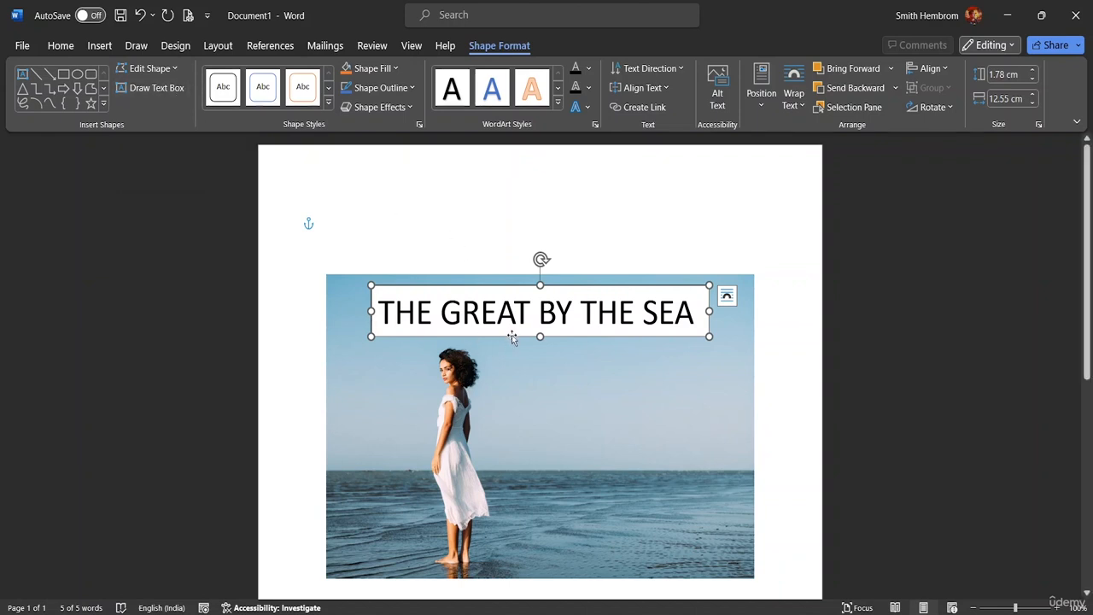
left_click_drag(512, 335, 514, 248)
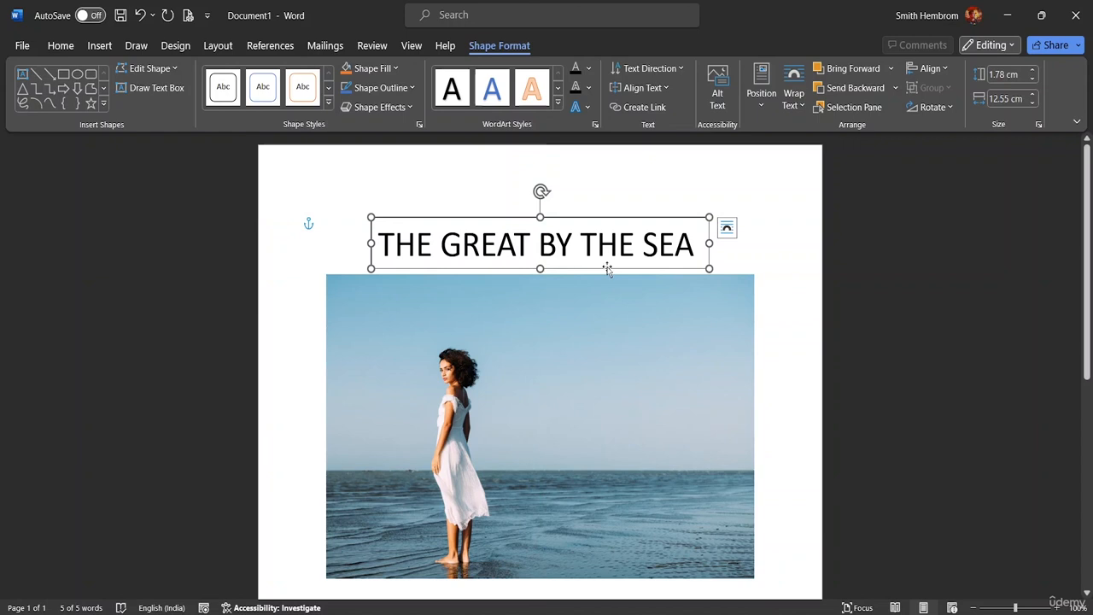
key("Delete")
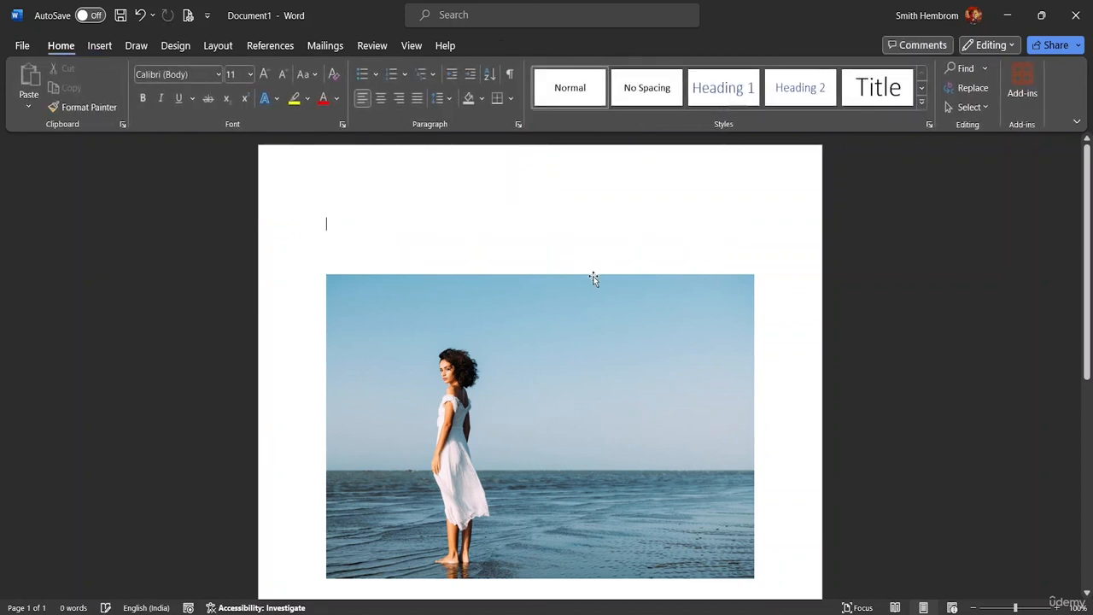
Insert a WordArt object in the blue filled style with a shadow above the picture.
left_click(99, 46)
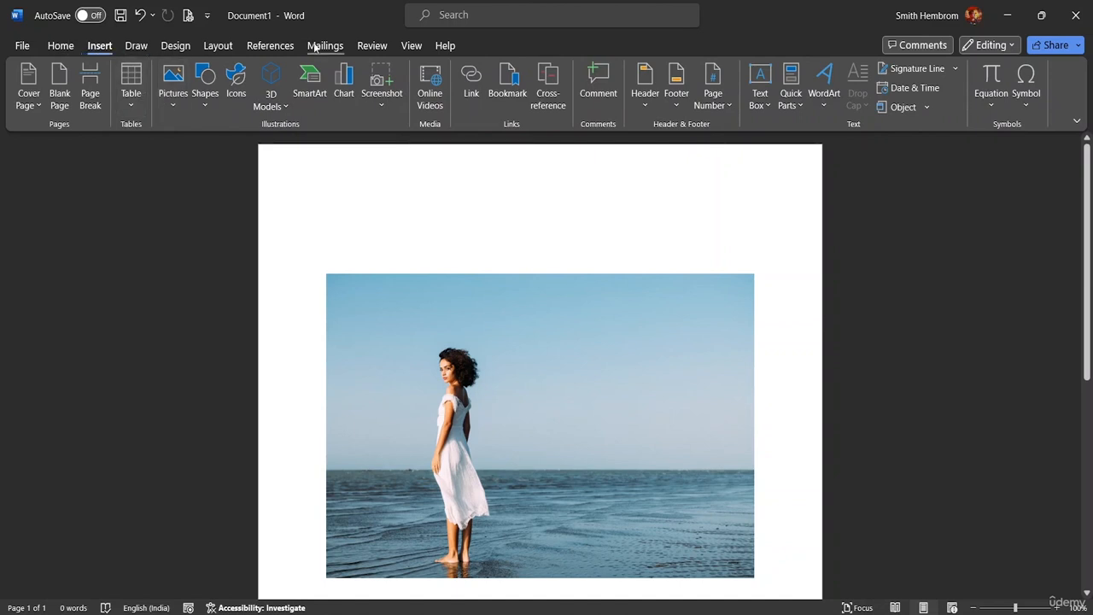
left_click(60, 45)
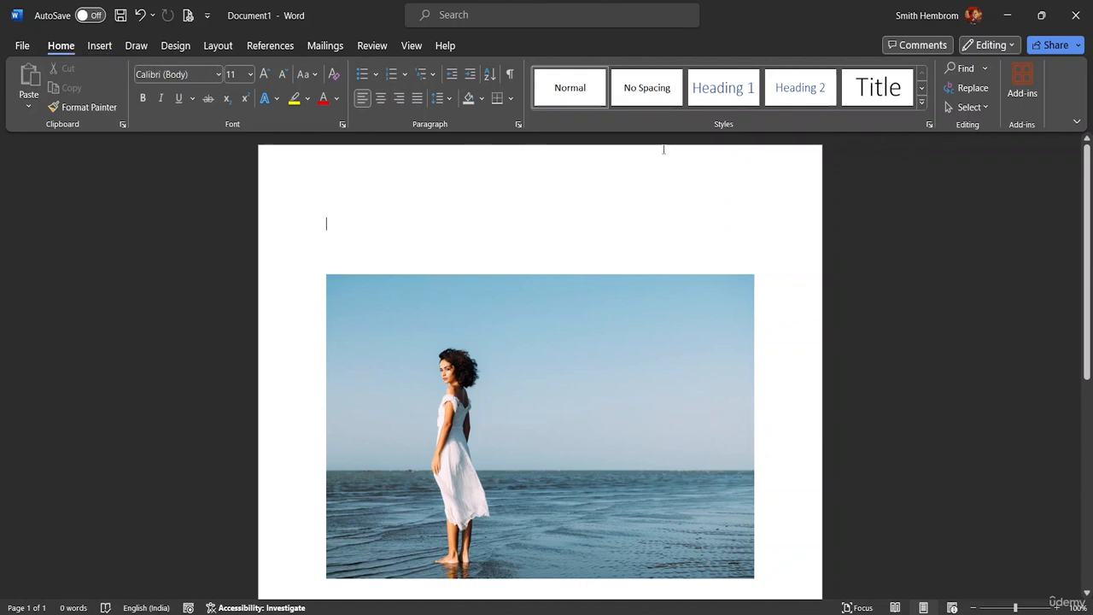
left_click(97, 47)
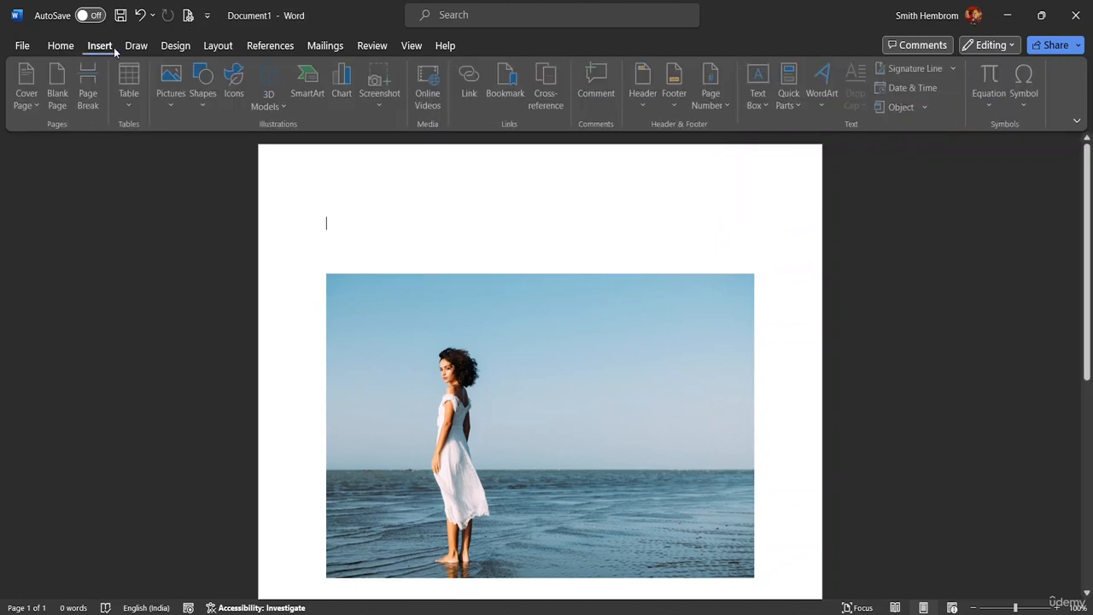
left_click(823, 104)
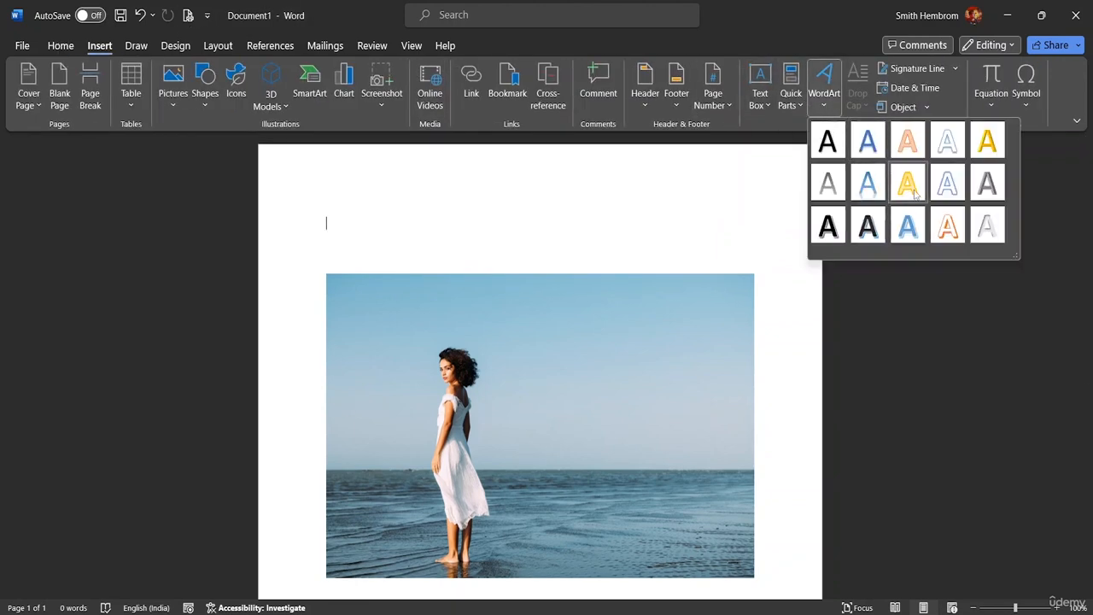
left_click(868, 142)
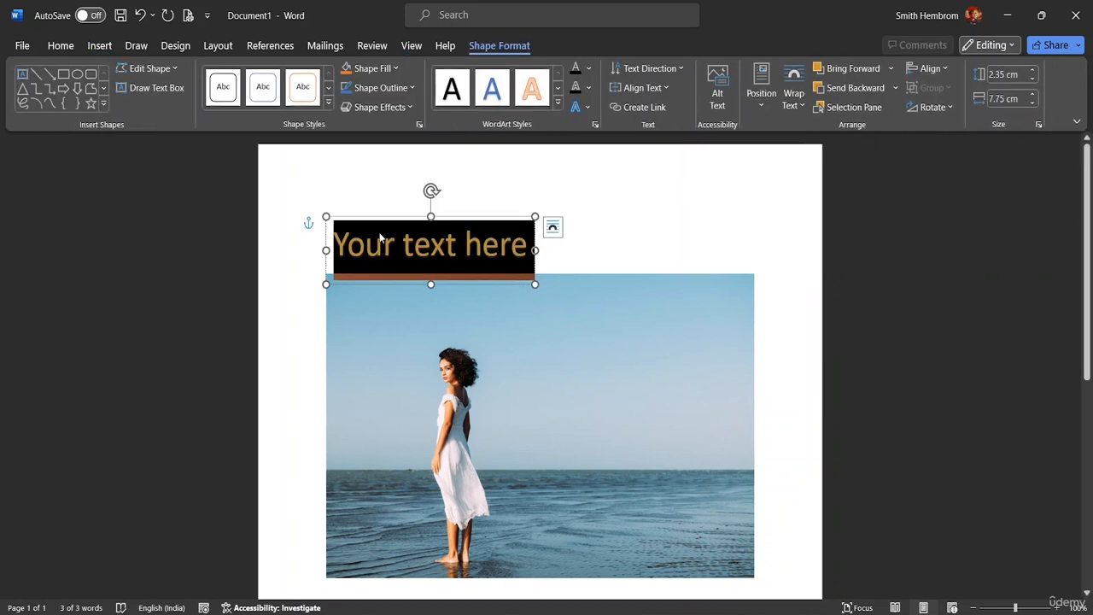
Replace the WordArt placeholder text with "THE QUEEN BY THE SEA".
key("Delete")
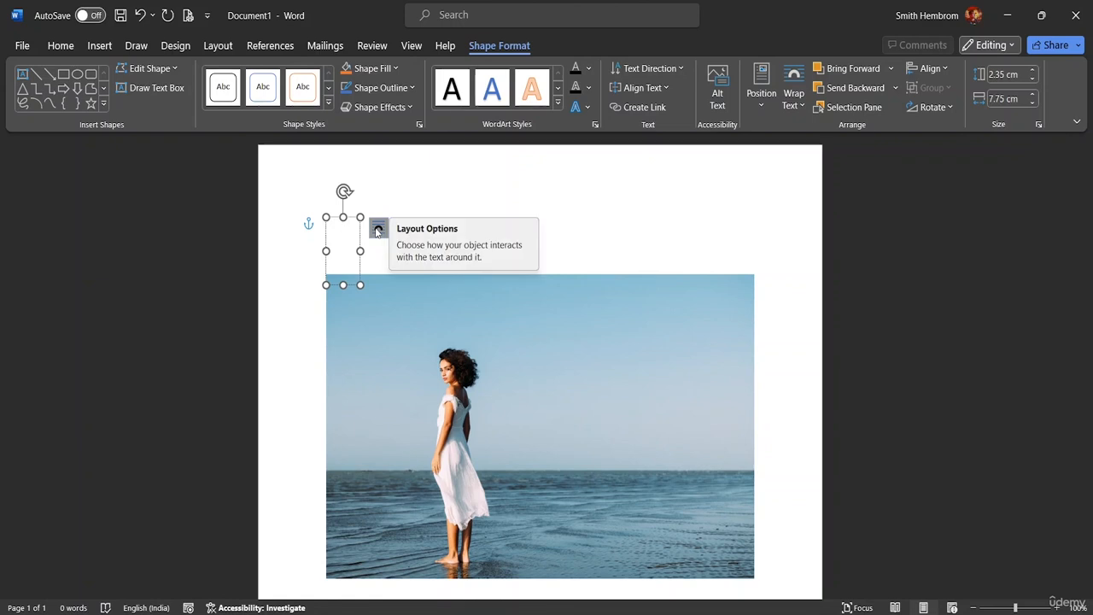
type("THE")
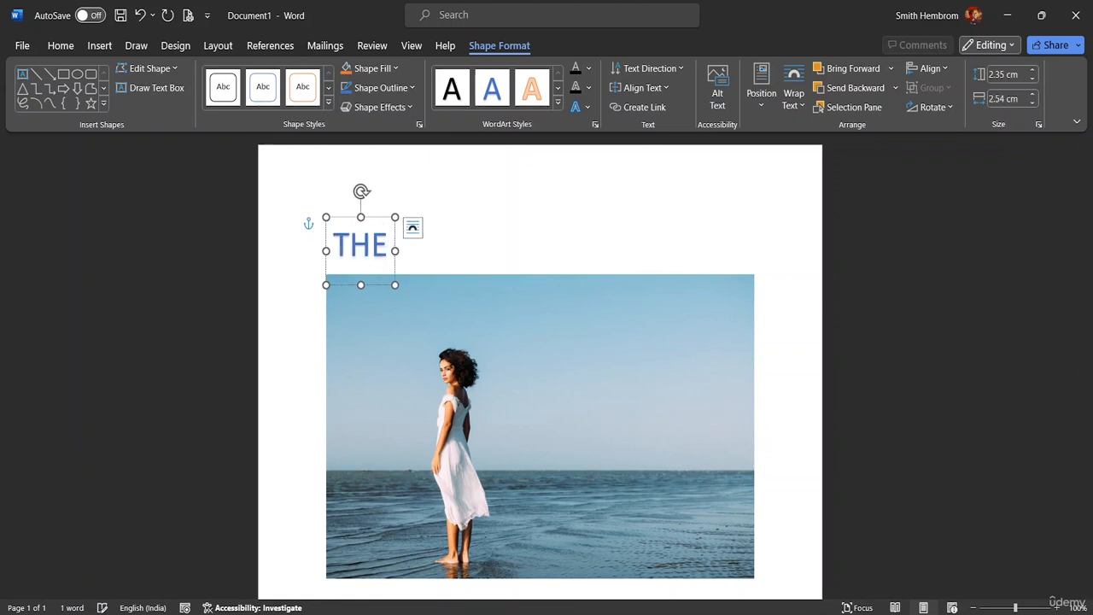
type(" QUEEN")
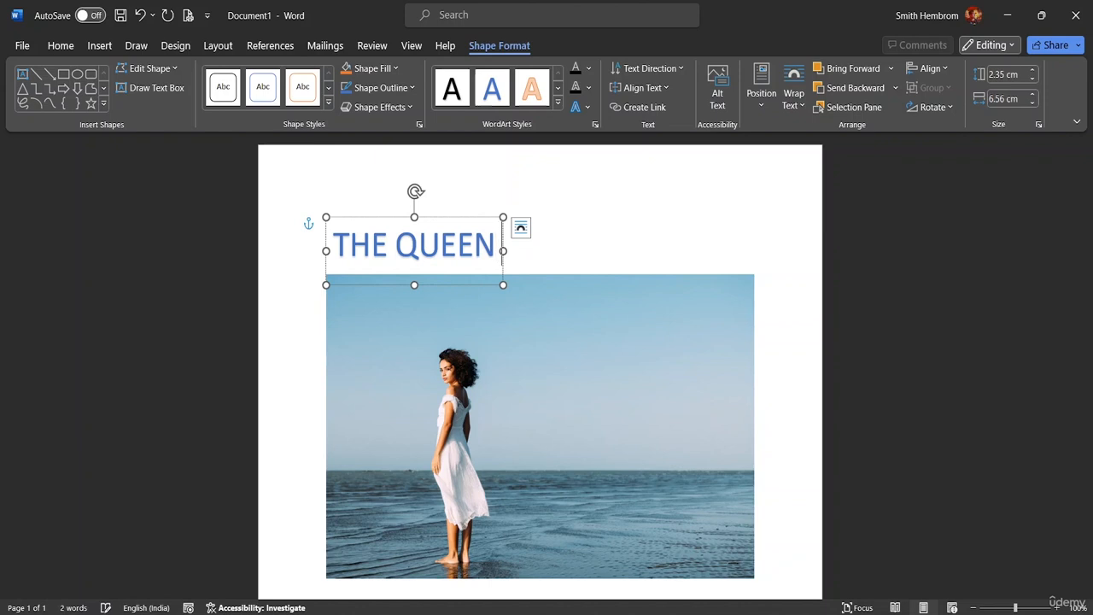
type(" BY THE")
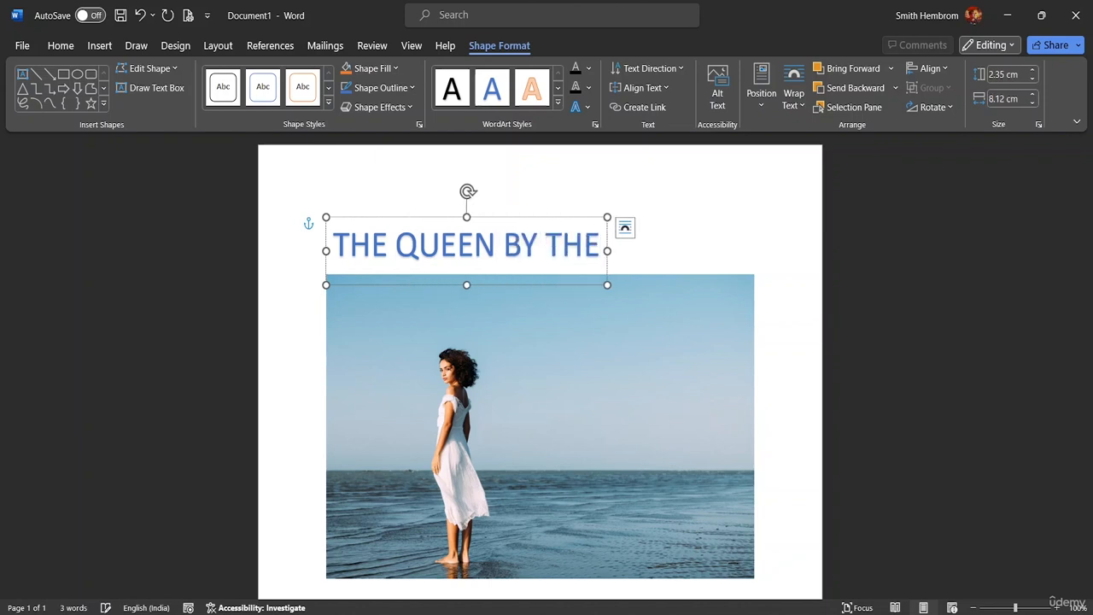
type(" SEA")
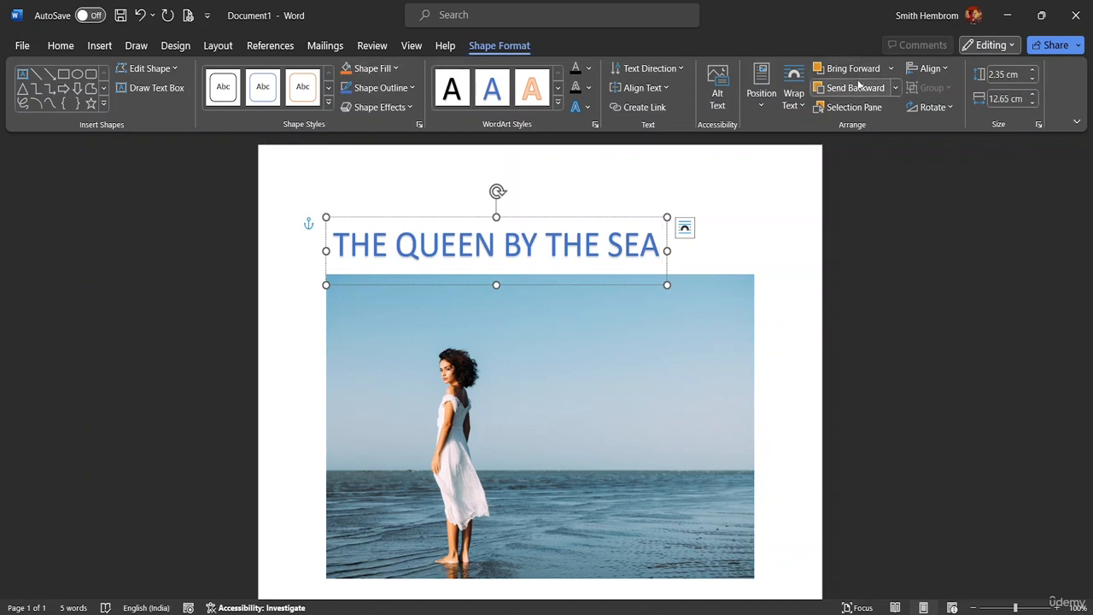
Bring the WordArt title forward one level.
left_click(890, 68)
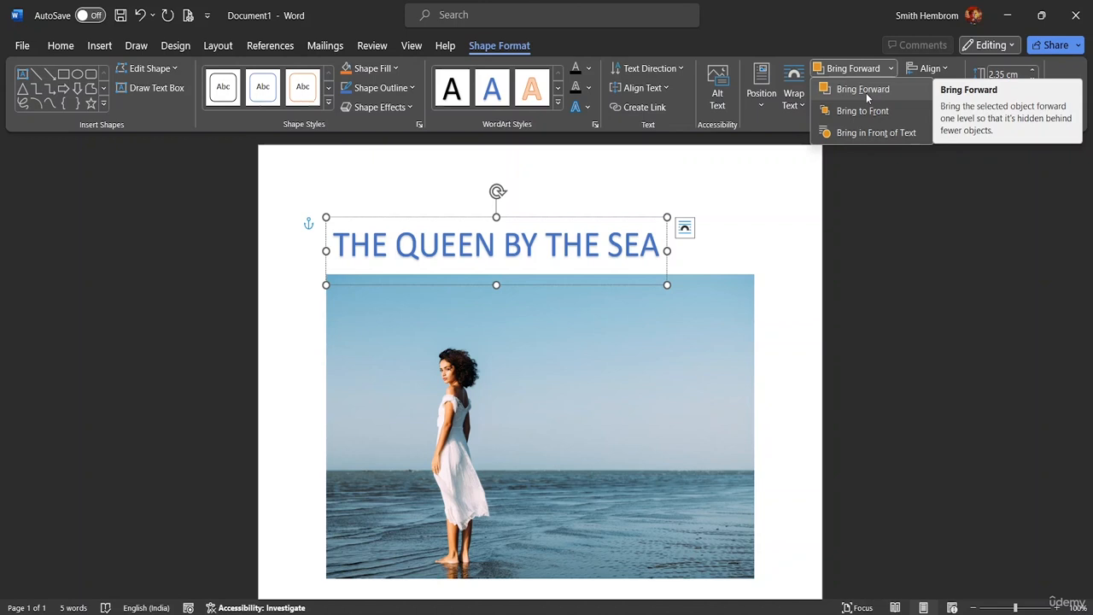
left_click(866, 92)
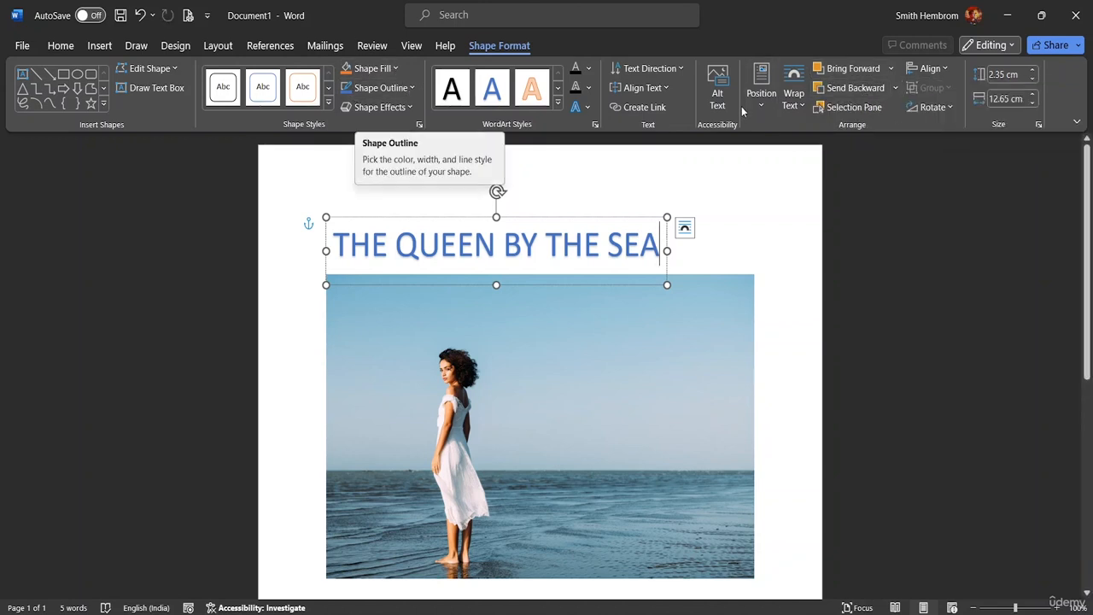
left_click(586, 106)
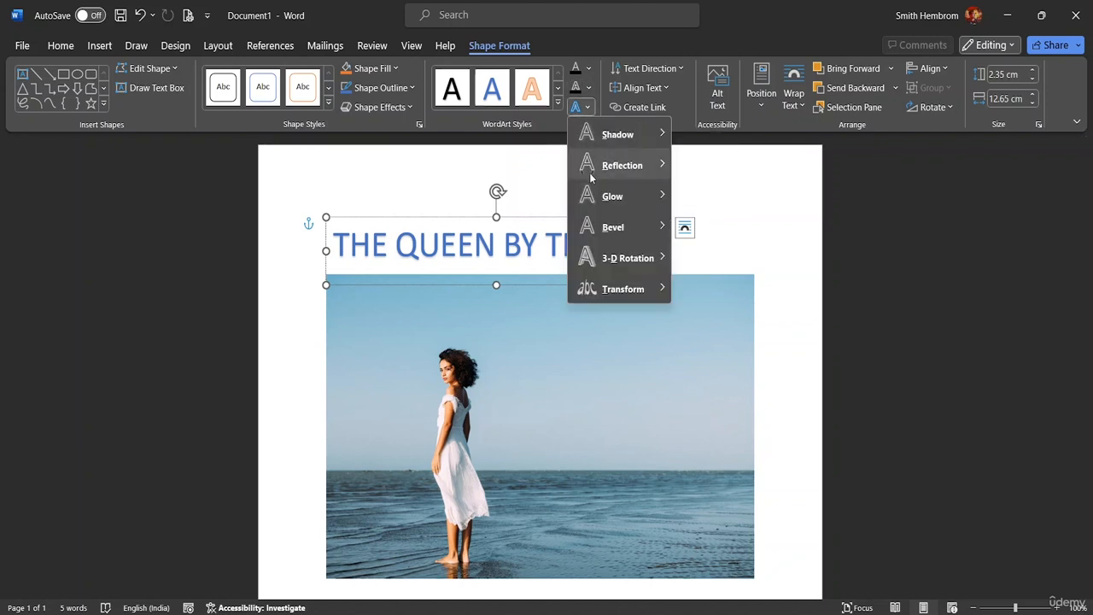
left_click(589, 87)
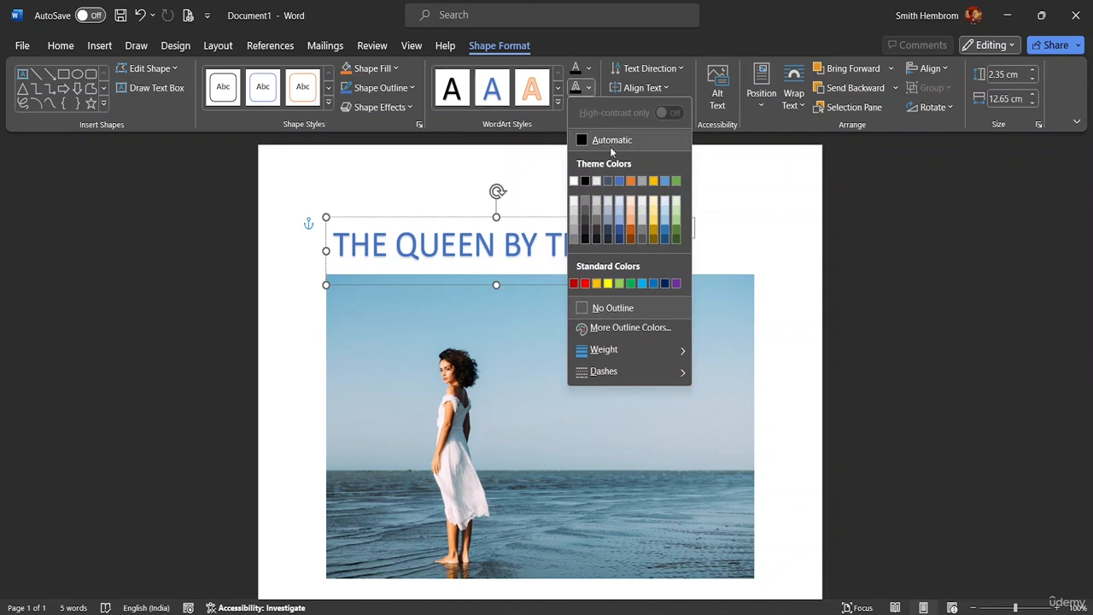
left_click(605, 219)
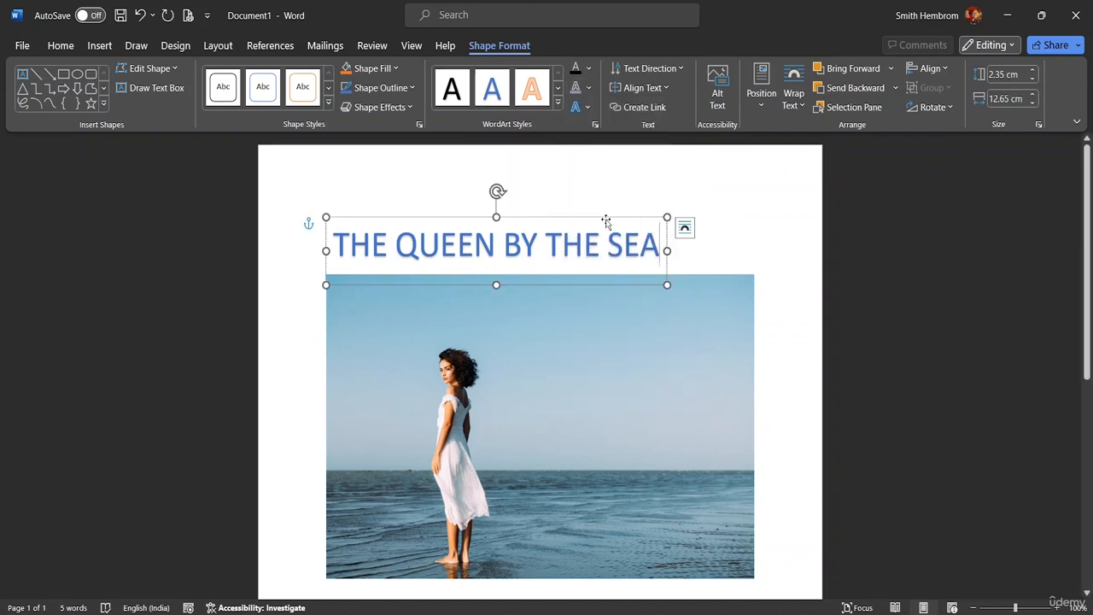
Give the WordArt title text a dark orange-brown outline and a light grey fill.
left_click_drag(661, 245, 290, 237)
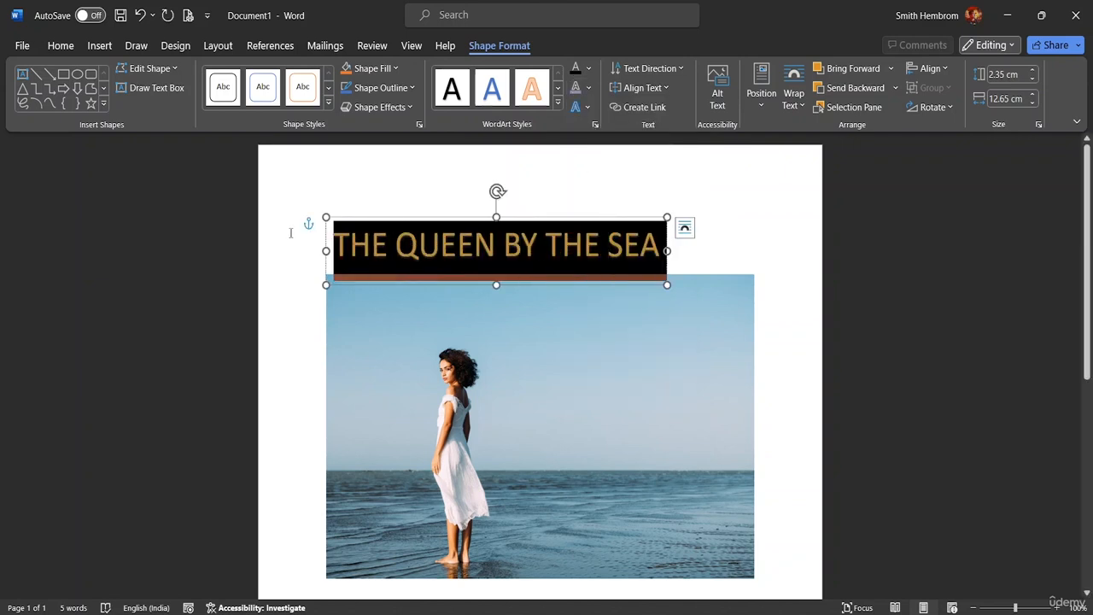
left_click(589, 87)
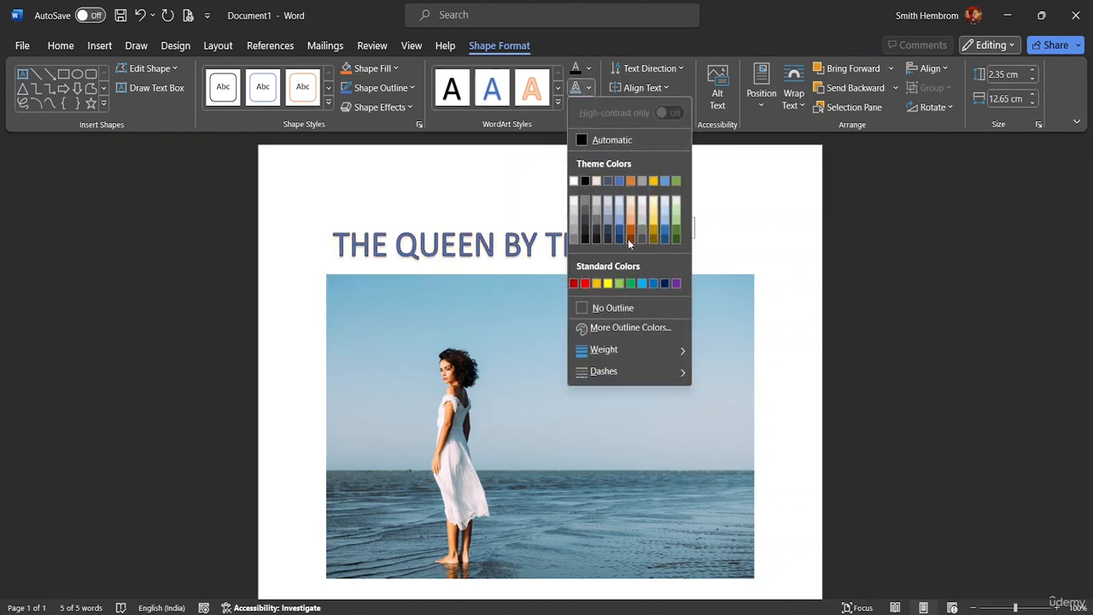
left_click(631, 239)
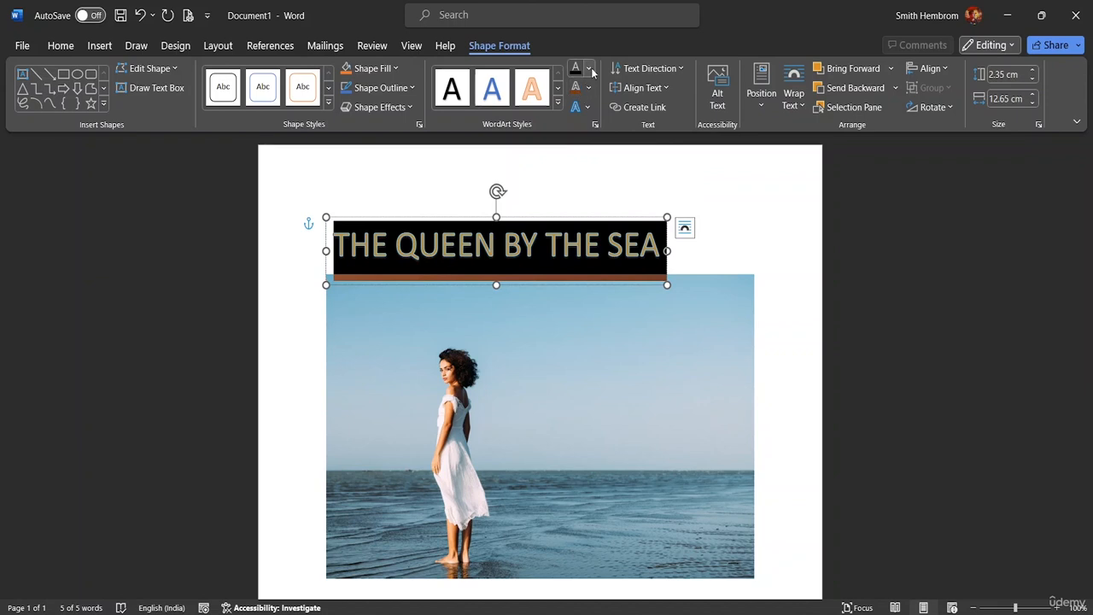
left_click(590, 70)
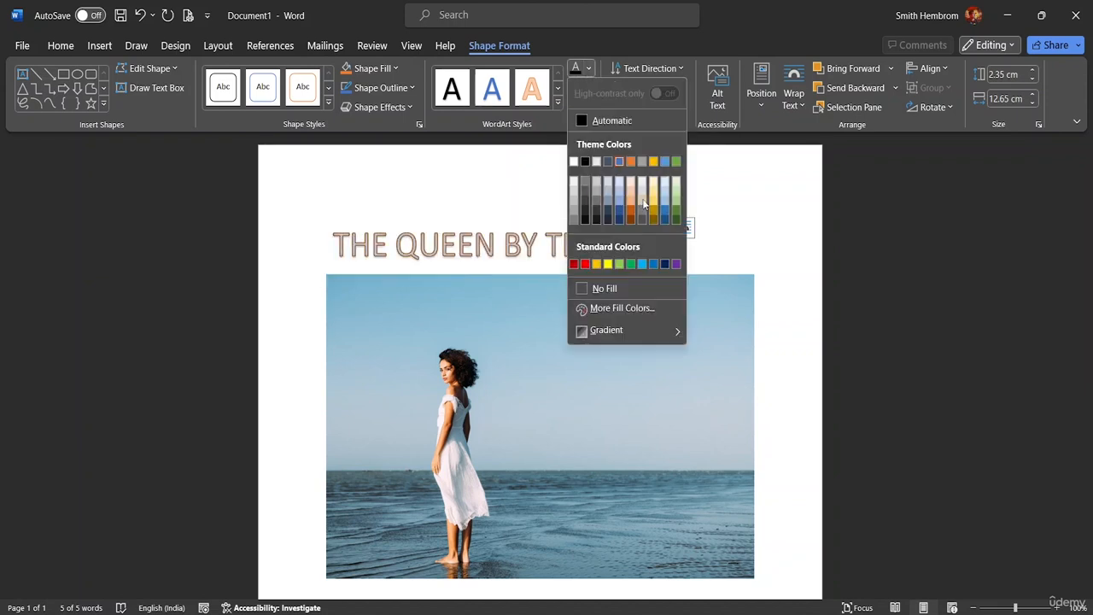
left_click(646, 202)
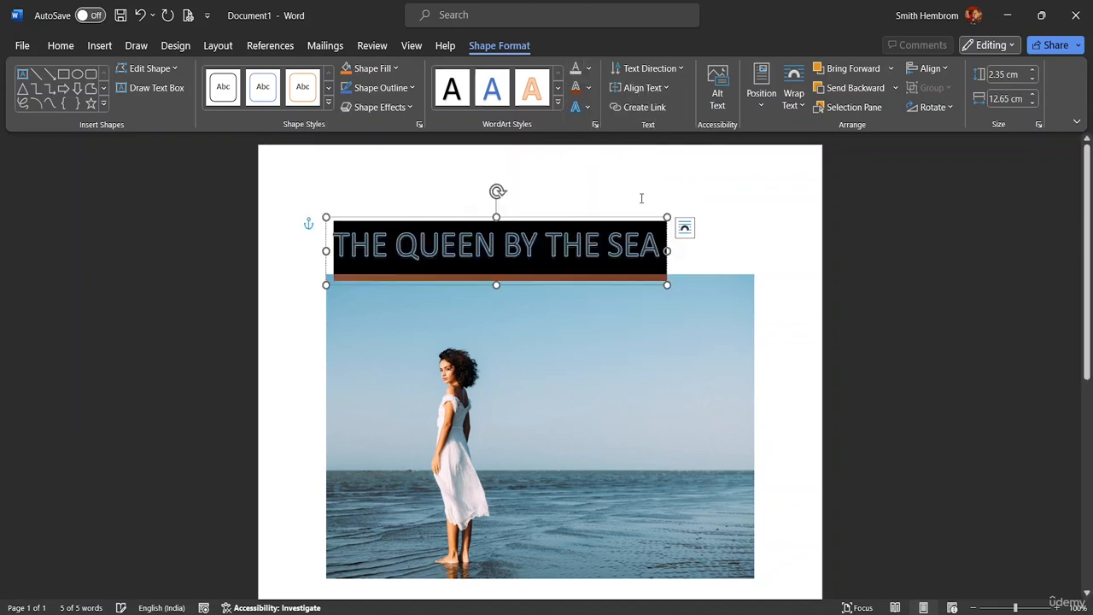
left_click(522, 199)
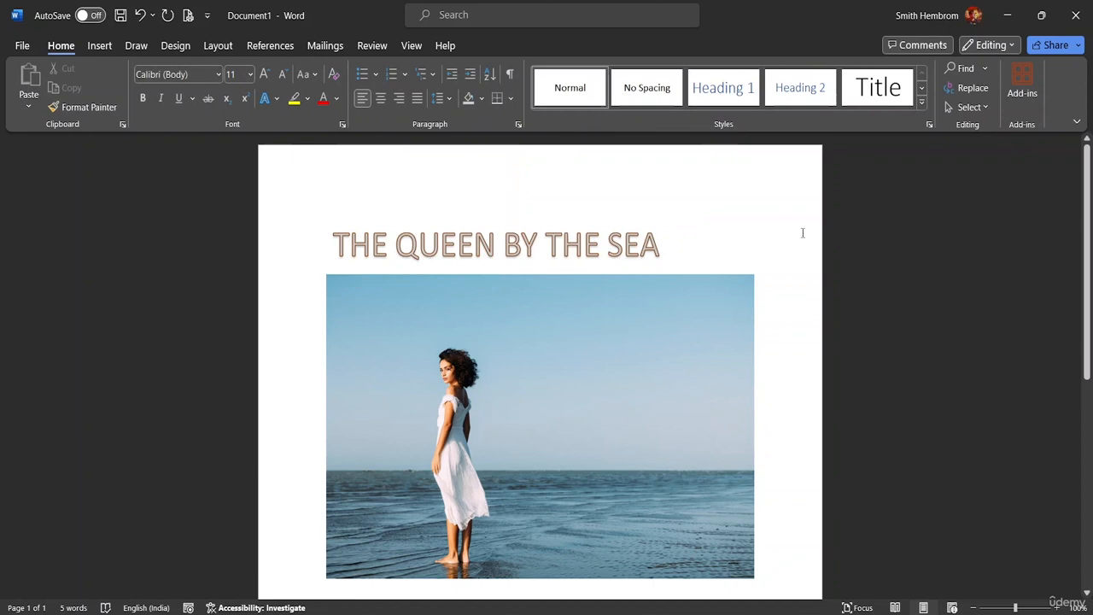
Shrink the WordArt frame slightly and move it down onto the sky area of the picture.
left_click(624, 245)
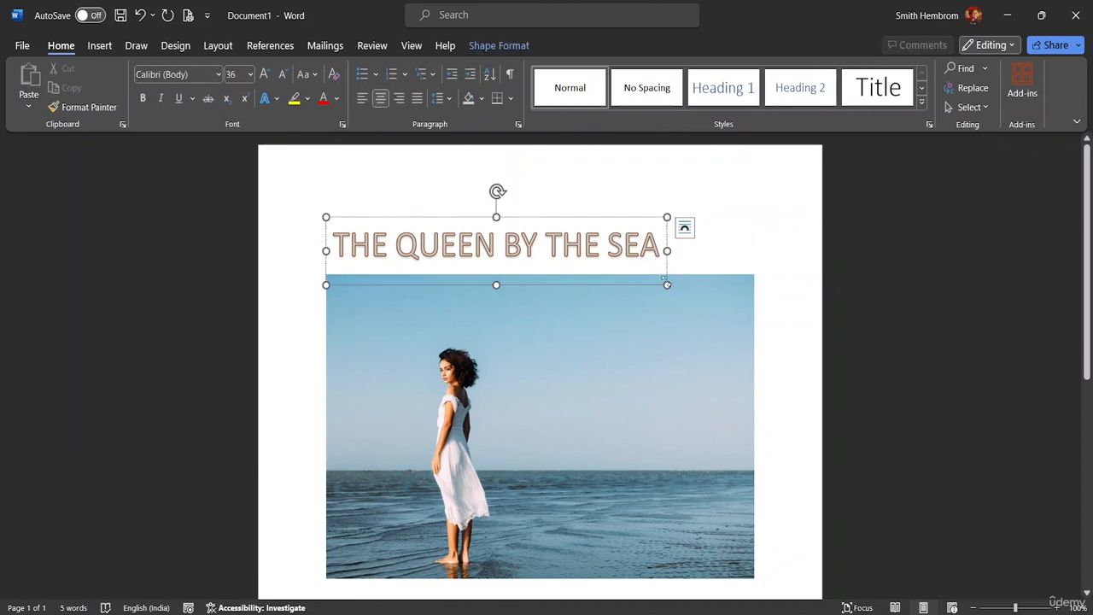
mouse_move(665, 284)
left_mouse_down()
mouse_move(649, 259)
mouse_move(663, 274)
left_mouse_up()
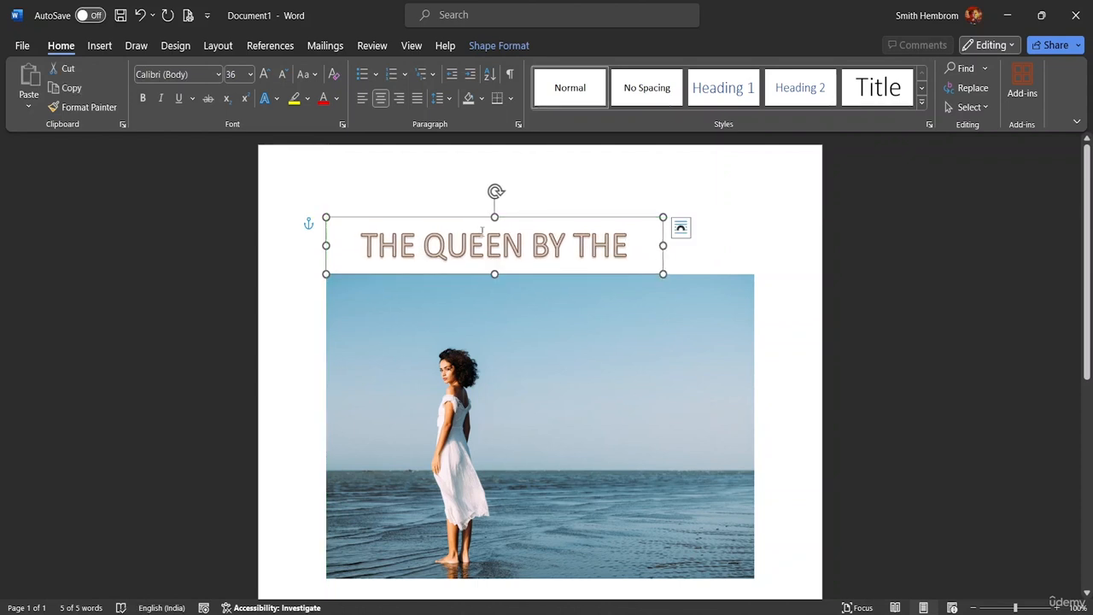
left_click_drag(473, 216, 521, 279)
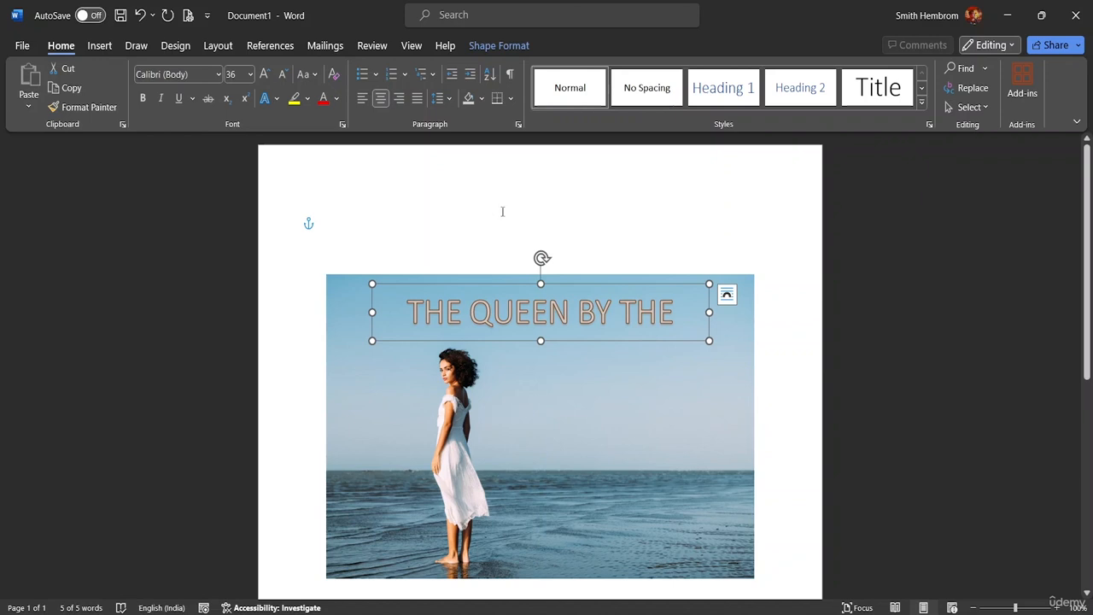
left_click(867, 294)
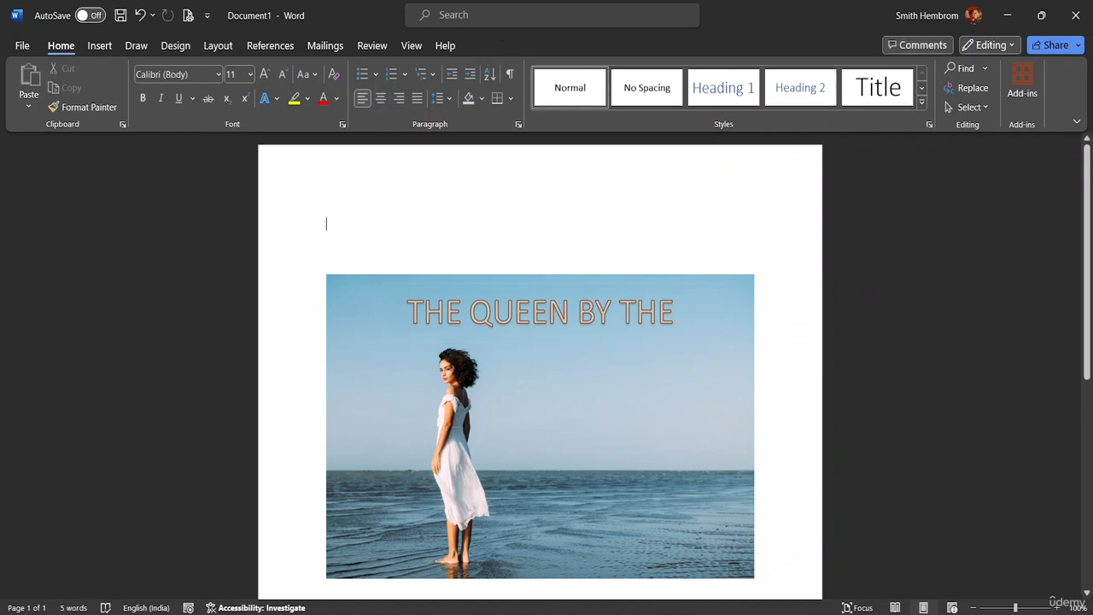
Widen the WordArt frame and correct its last word so the title reads "THE QUEEN BY THE SEA".
left_click(681, 312)
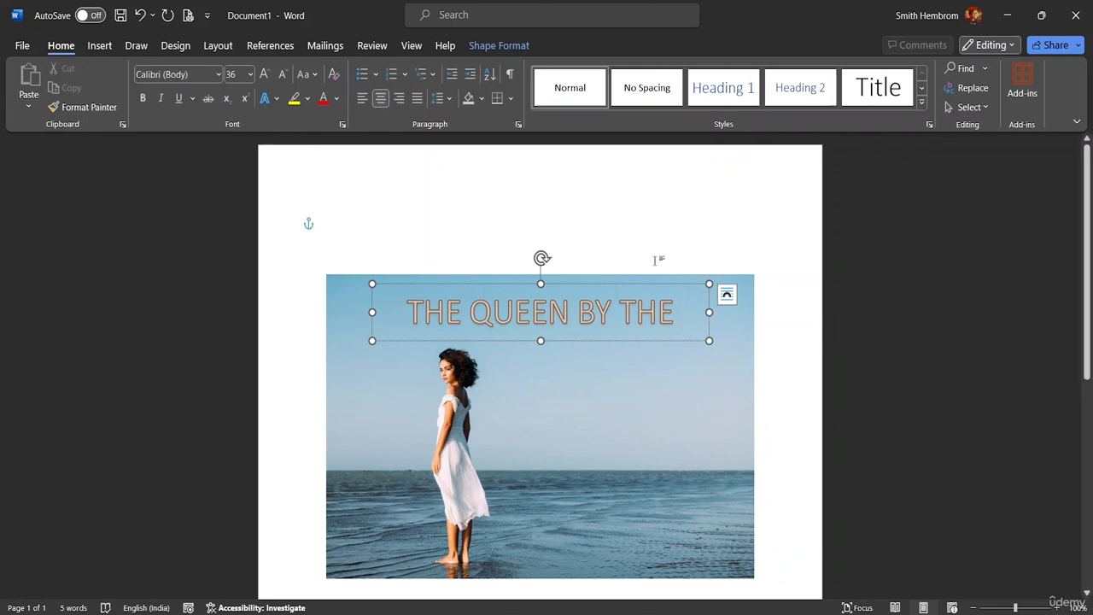
left_click_drag(372, 312, 332, 312)
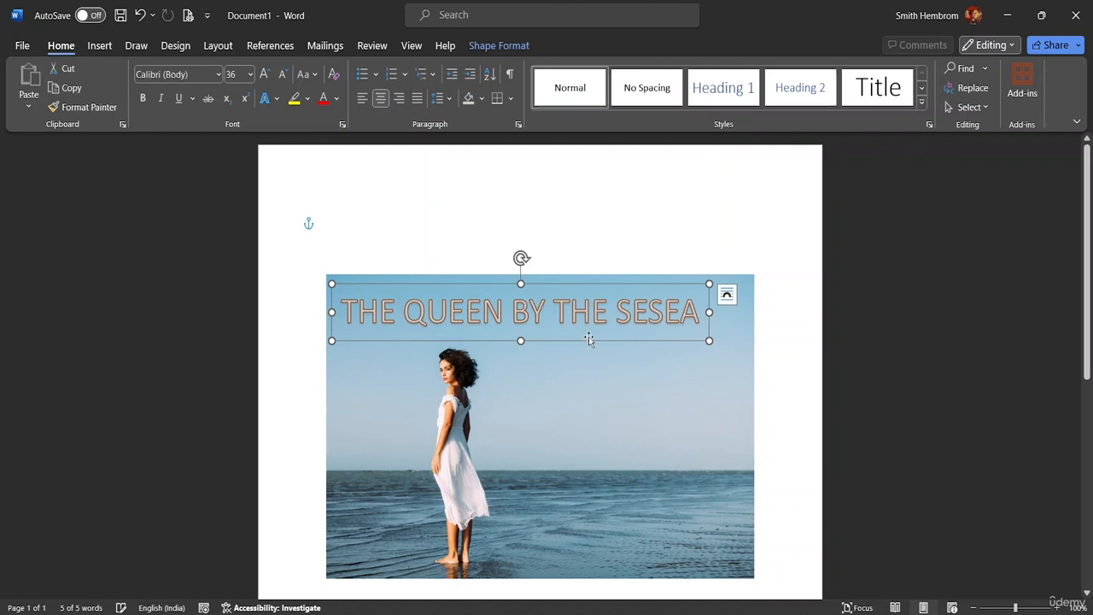
left_click(701, 317)
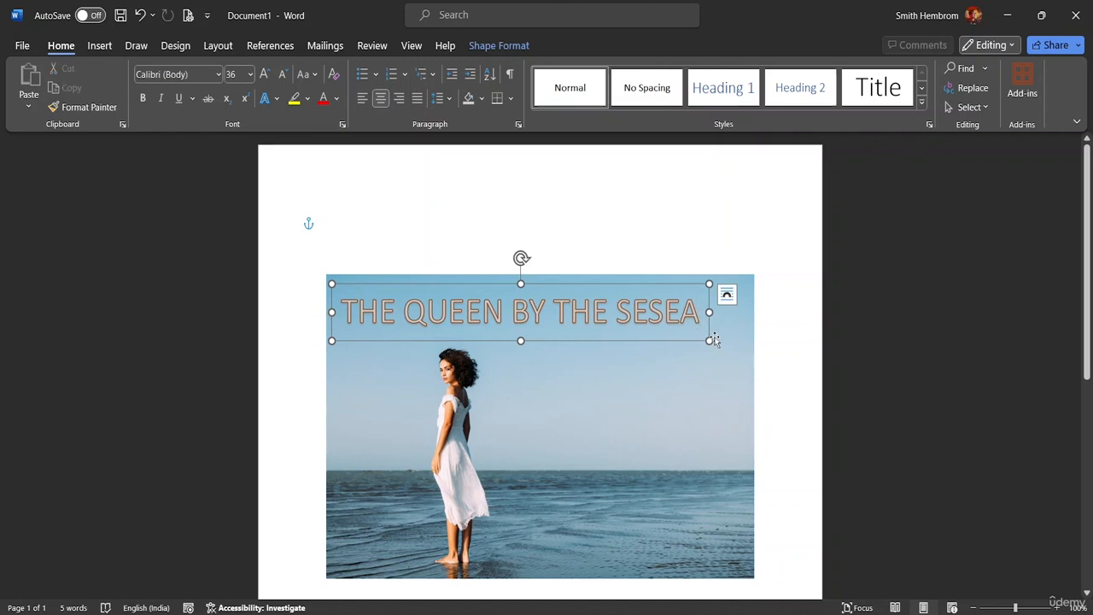
key("BackSpace")
key("BackSpace")
key("BackSpace")
type("A")
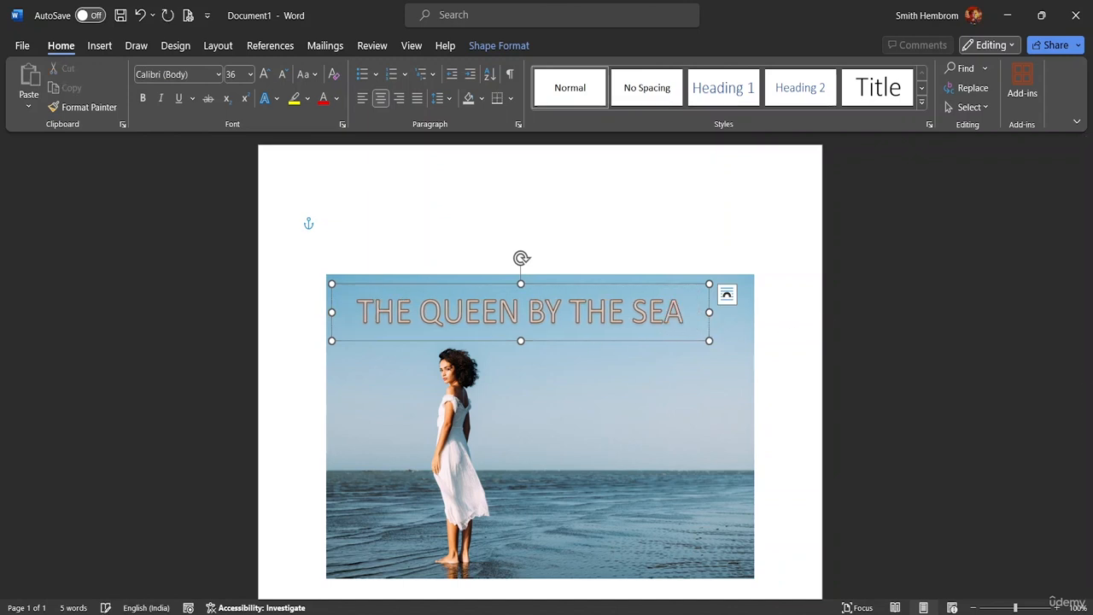
Shift the WordArt title slightly to the right so it is centred across the picture.
left_click(903, 340)
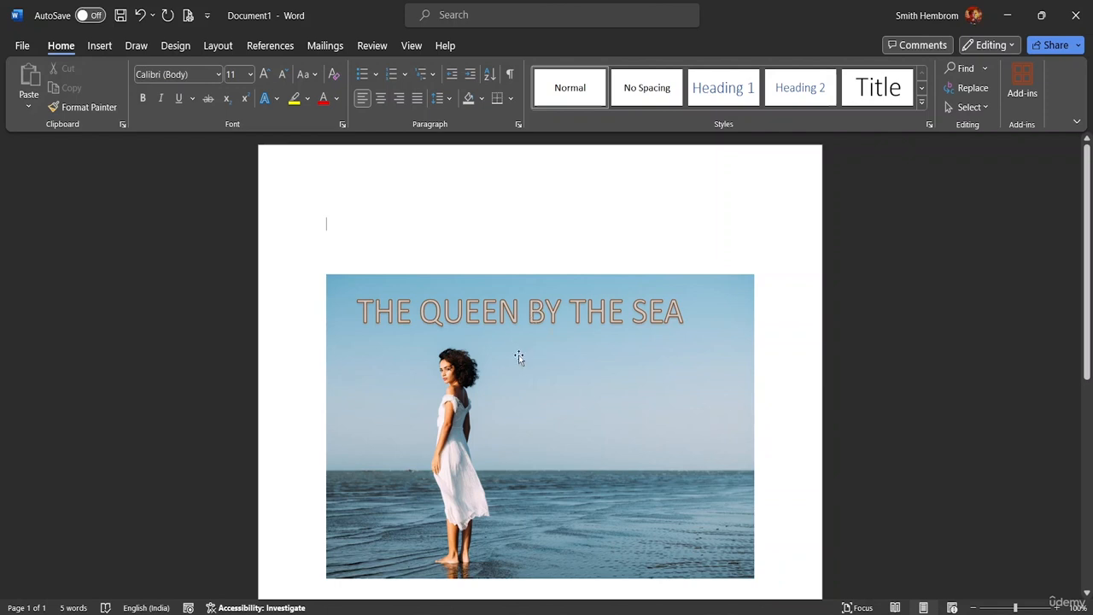
left_click(298, 322)
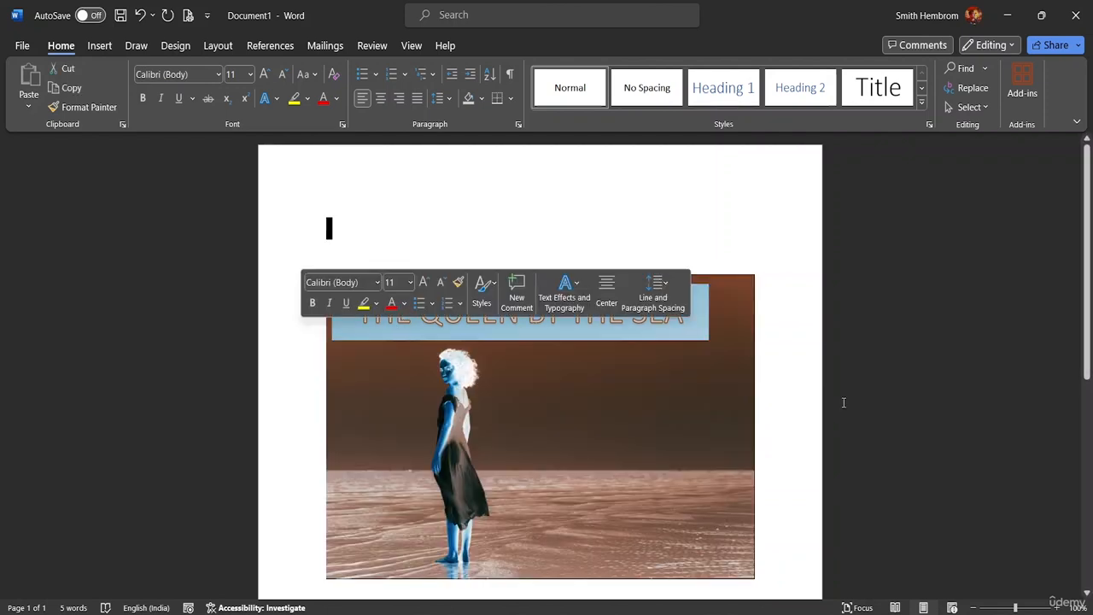
left_click(810, 378)
left_click(662, 314)
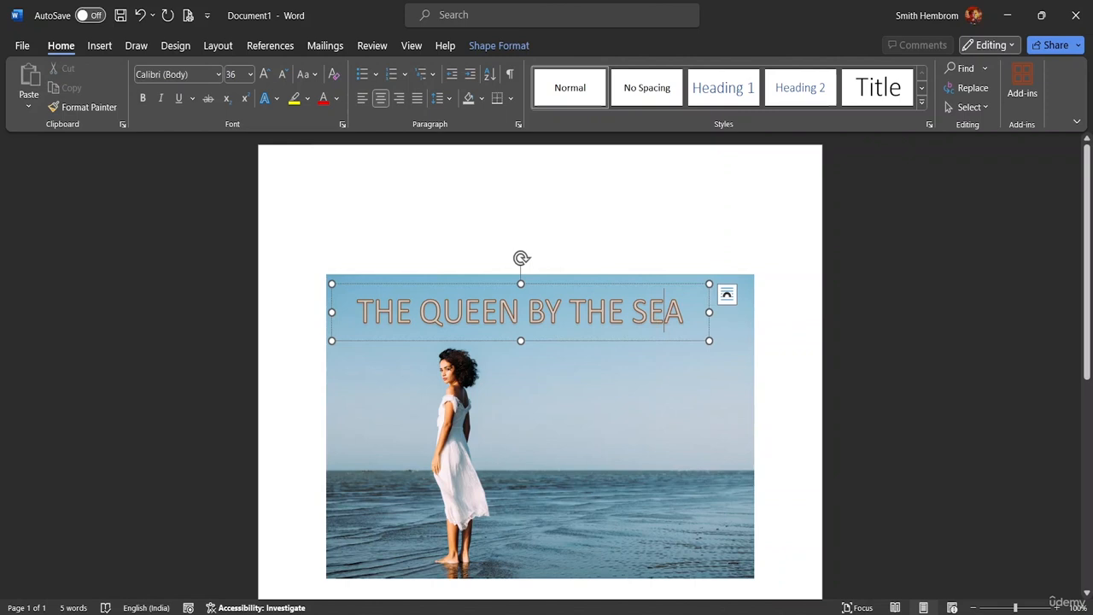
left_click_drag(658, 345, 683, 343)
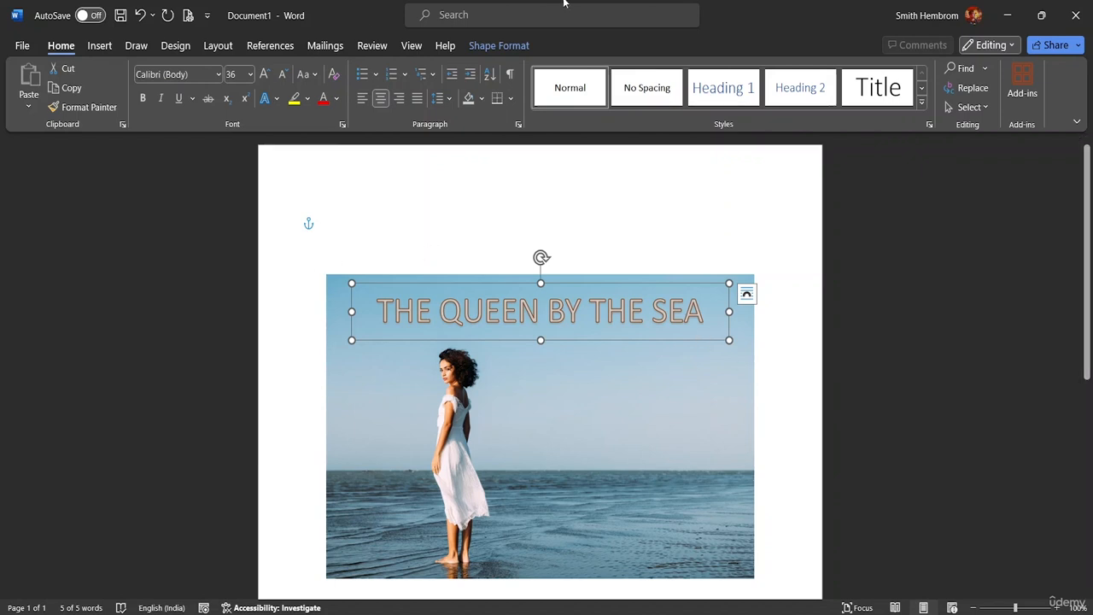
Draw a text box about 7.6 cm wide and 2 cm high on the picture, to the right of the woman.
left_click(106, 47)
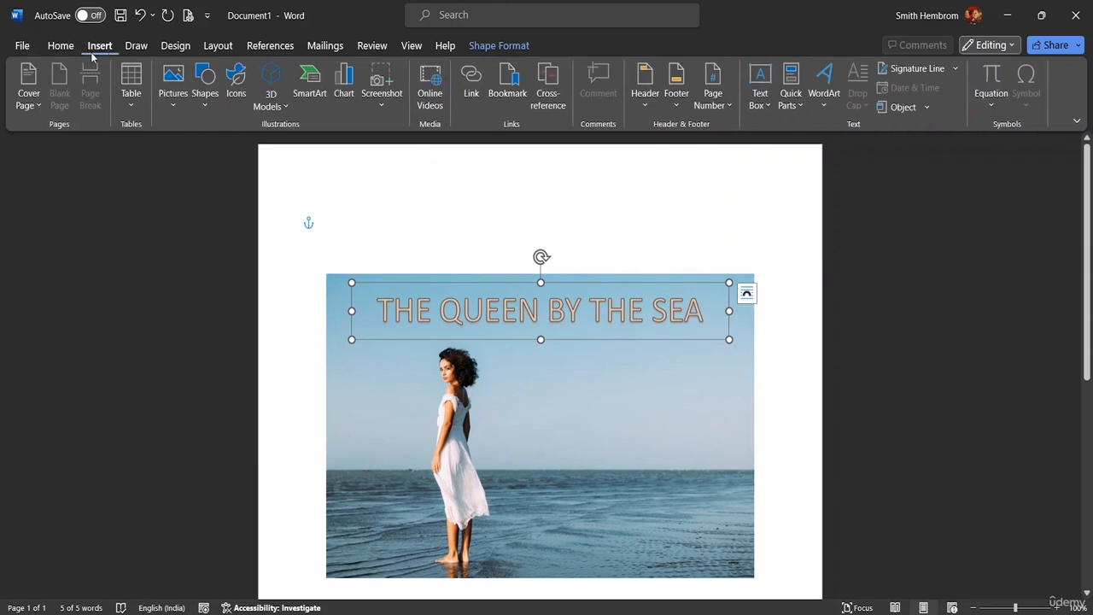
left_click(762, 95)
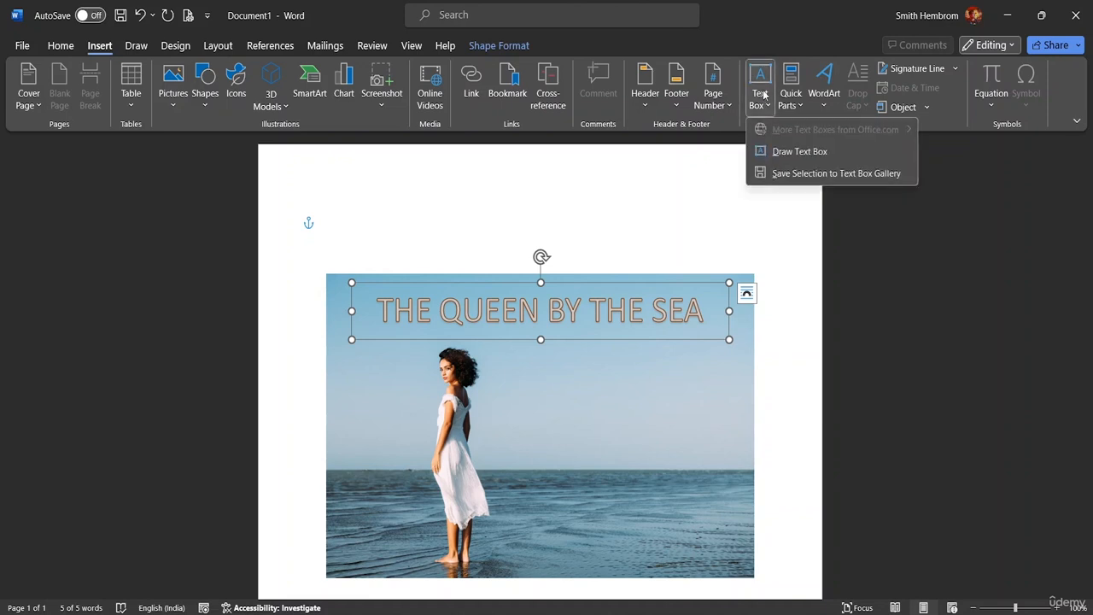
left_click(796, 152)
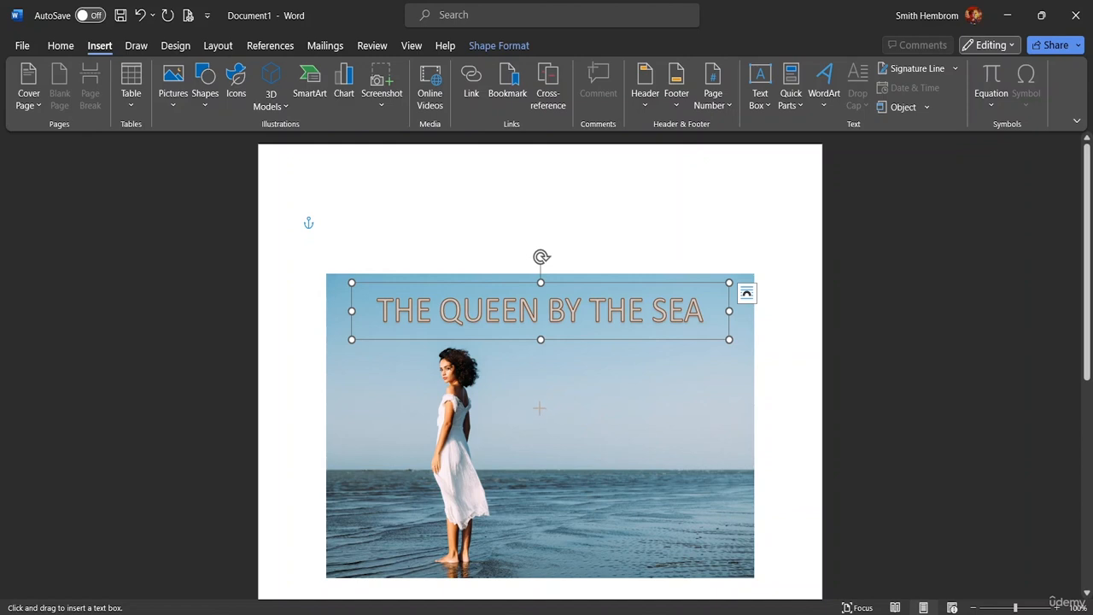
mouse_move(539, 409)
left_mouse_down()
mouse_move(590, 480)
mouse_move(743, 468)
left_mouse_up()
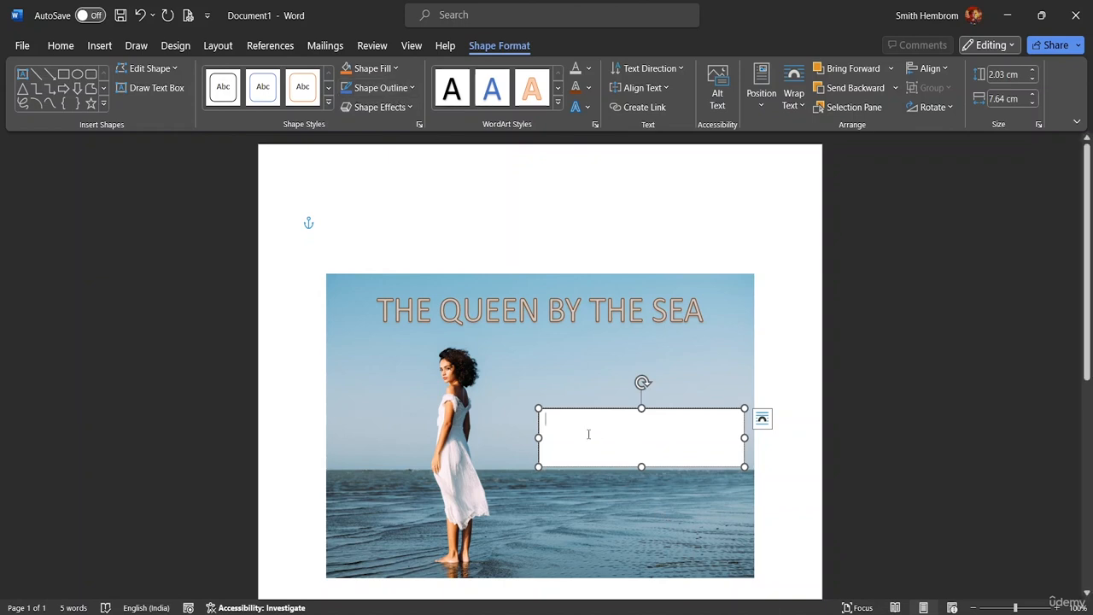
Enter "THE INTERESTING JOURNEY OF THE QUEEN" in the new text box.
type("THE I")
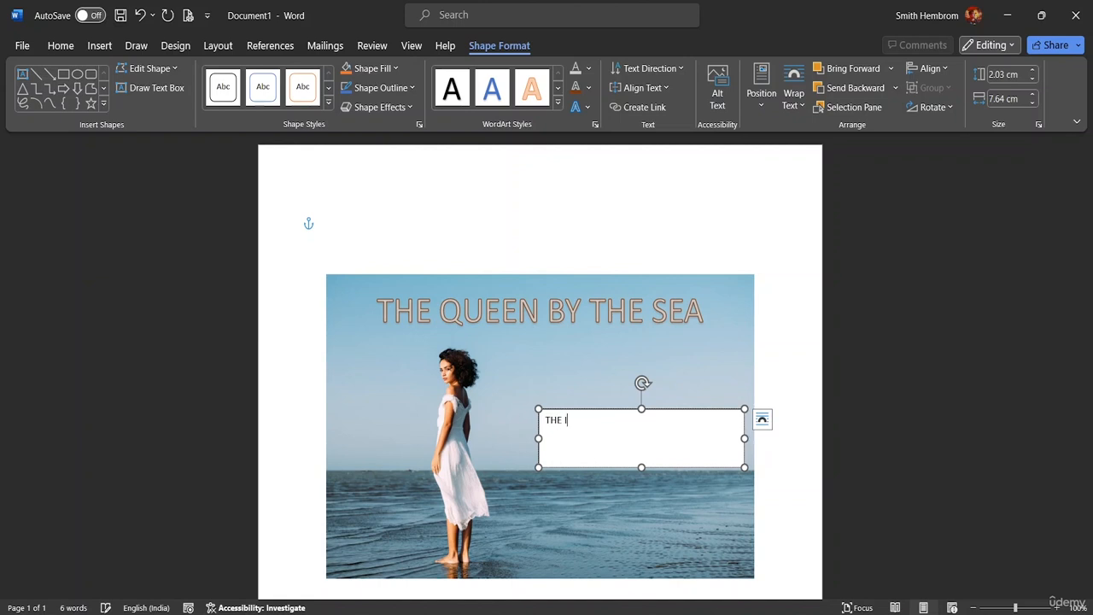
type("NTERESTING JOUR")
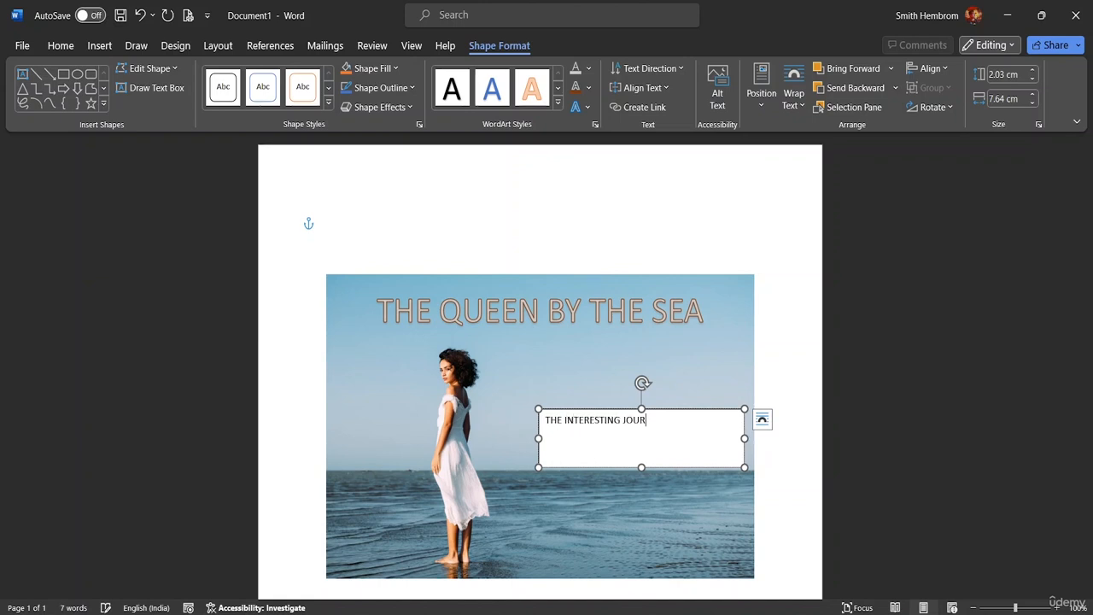
type("NEY OF THE ")
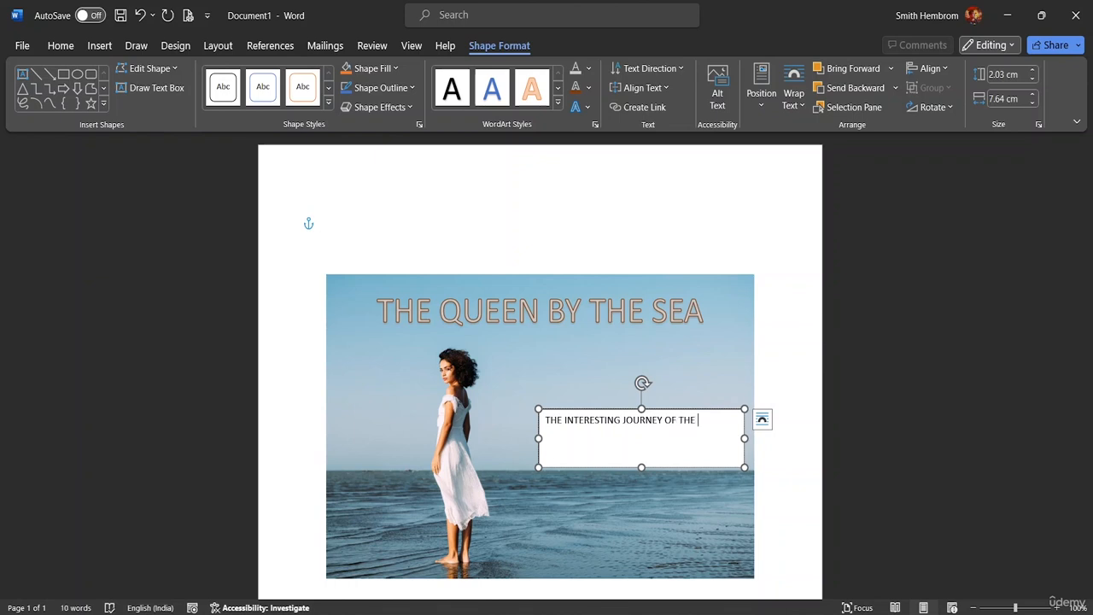
type("QUEEN")
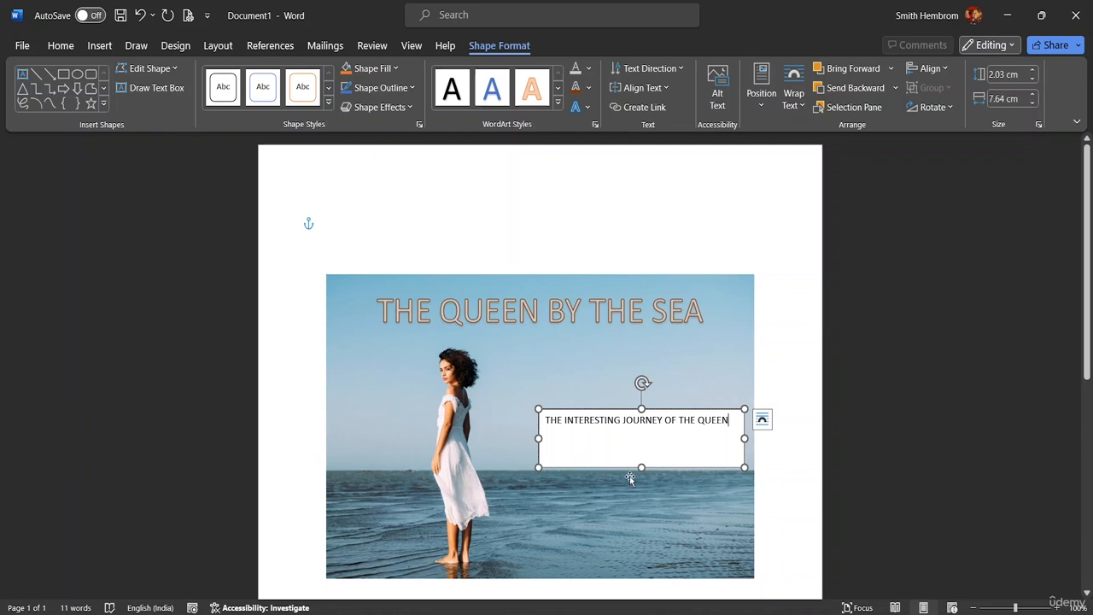
Move the subtitle text box closer to the woman and widen it to about 9.2 cm.
left_click_drag(629, 468, 580, 457)
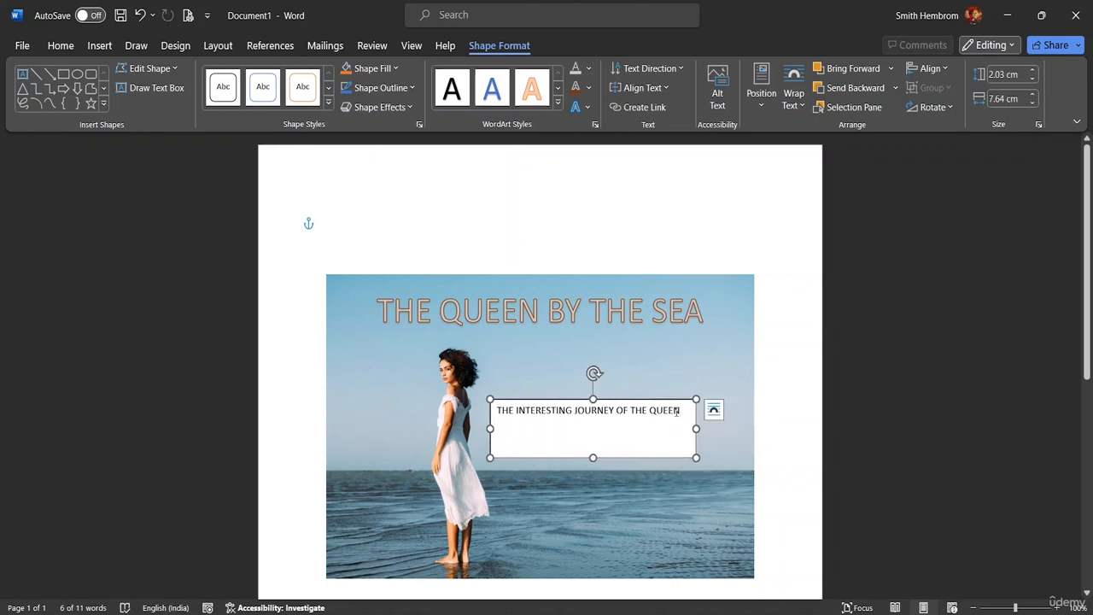
left_click_drag(677, 411, 542, 409)
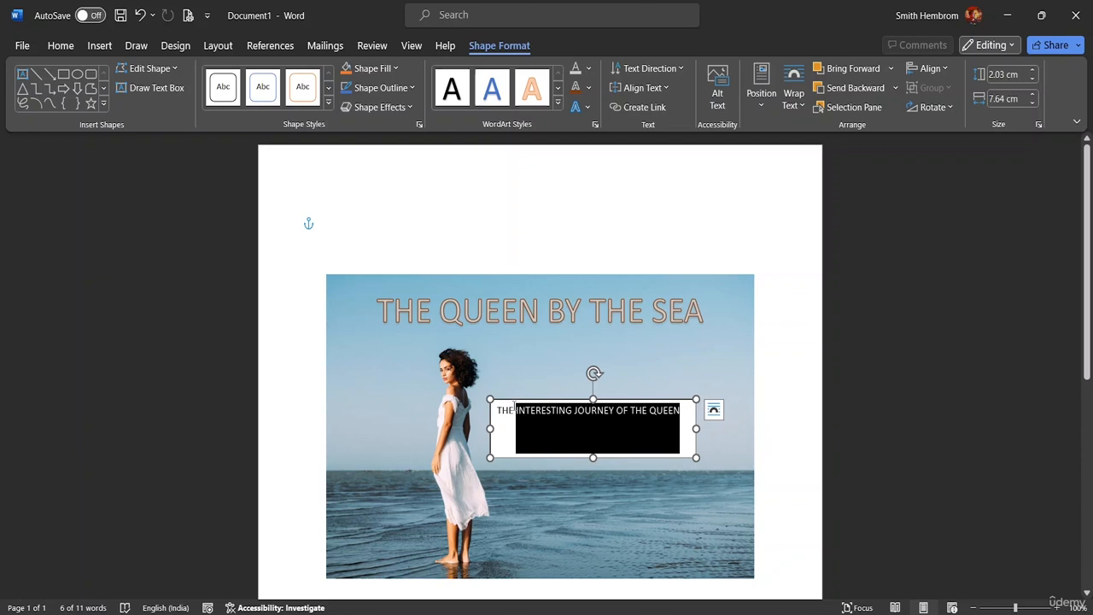
left_click_drag(696, 428, 493, 411)
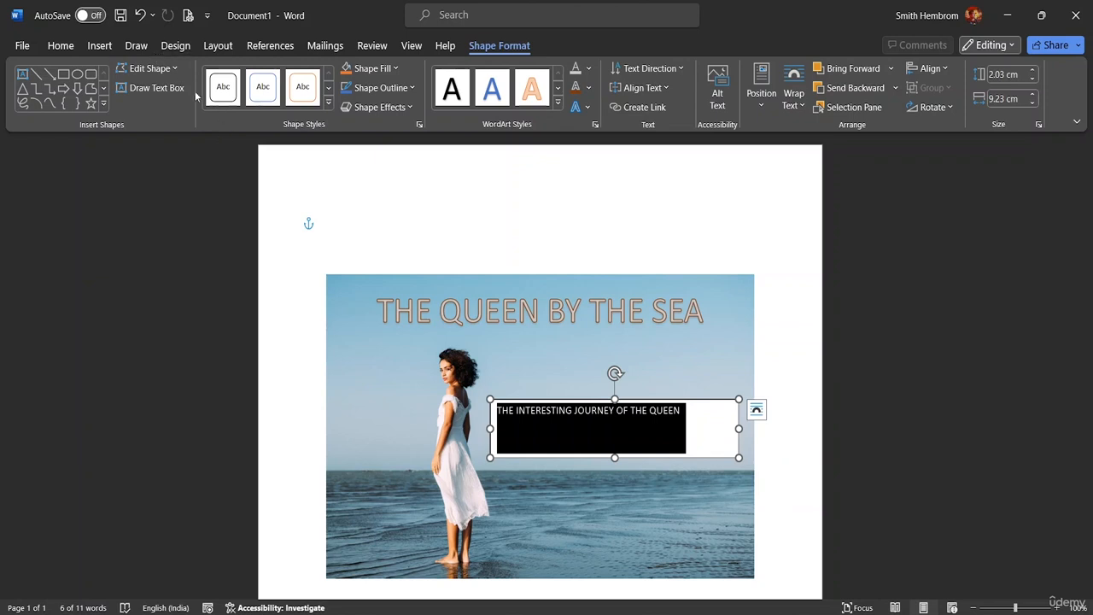
Set the subtitle text to font size 20 and colour it dark gold.
left_click(62, 47)
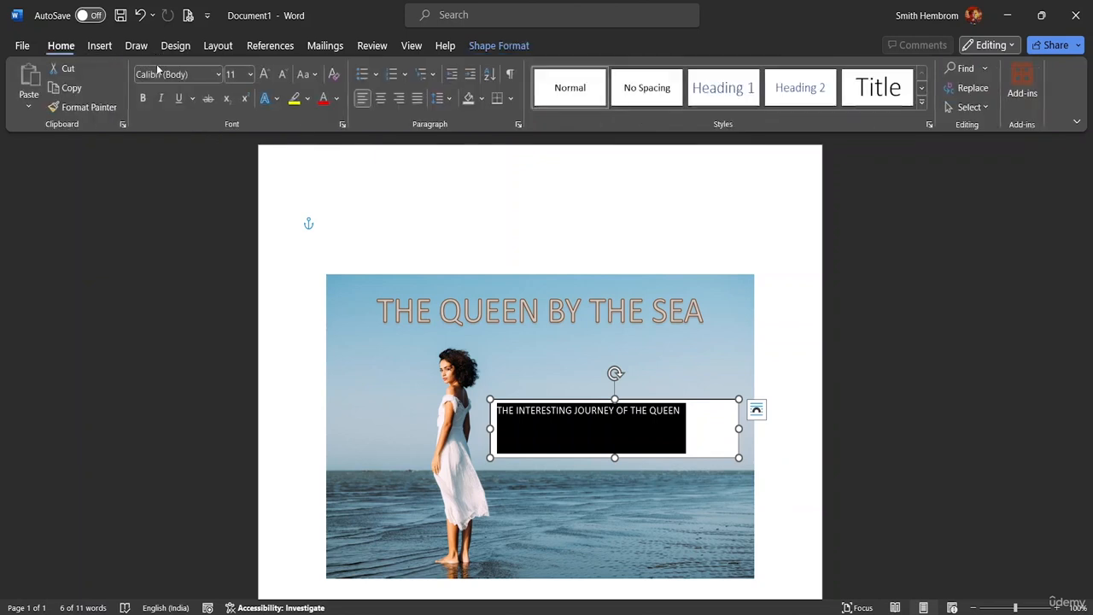
left_click(251, 74)
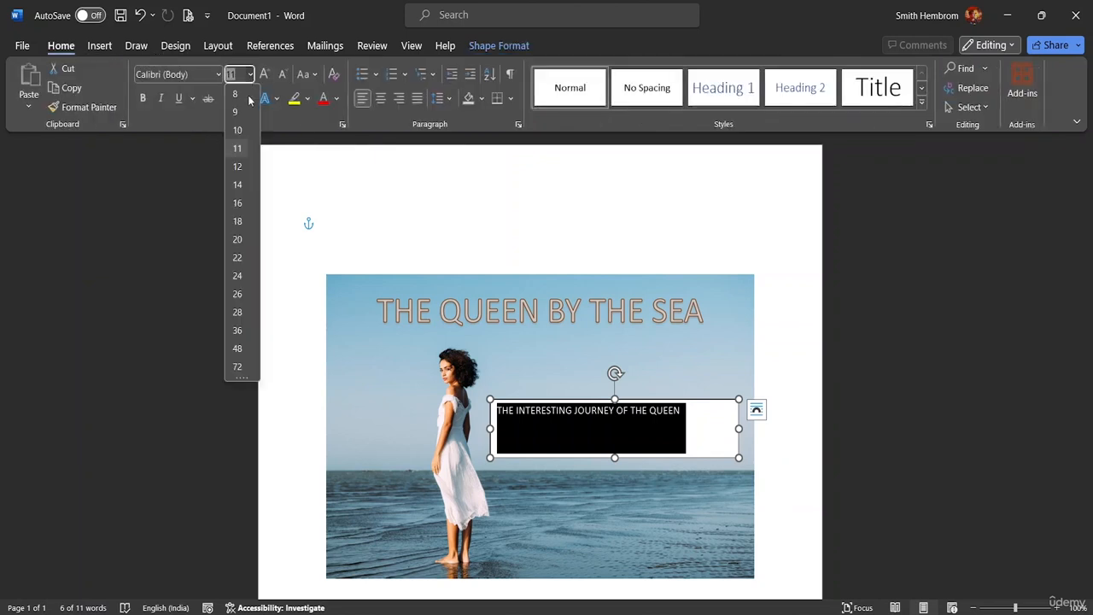
left_click(239, 239)
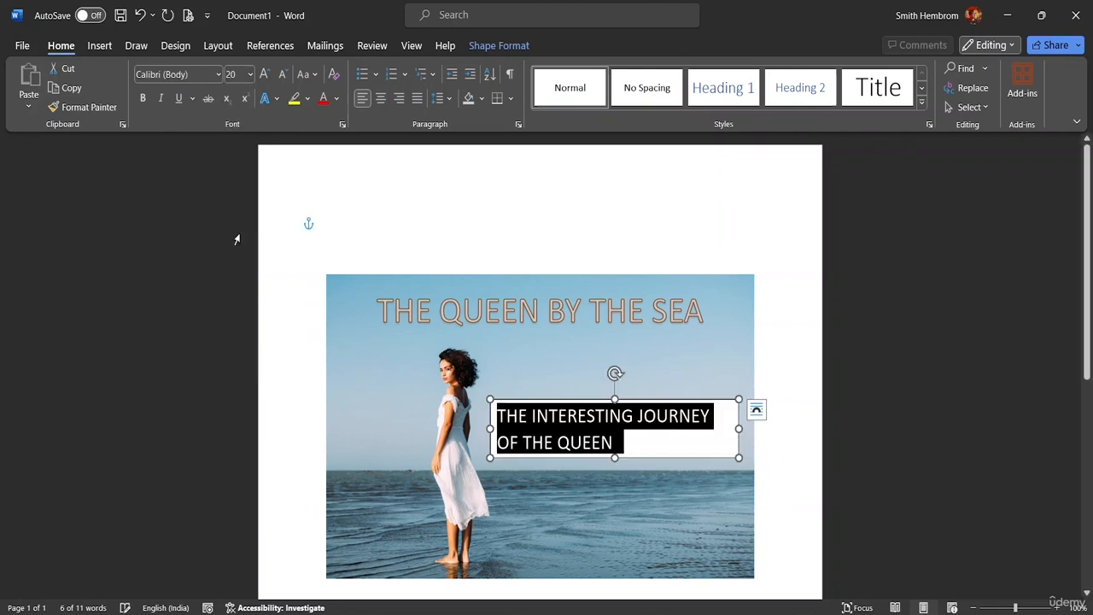
left_click(337, 100)
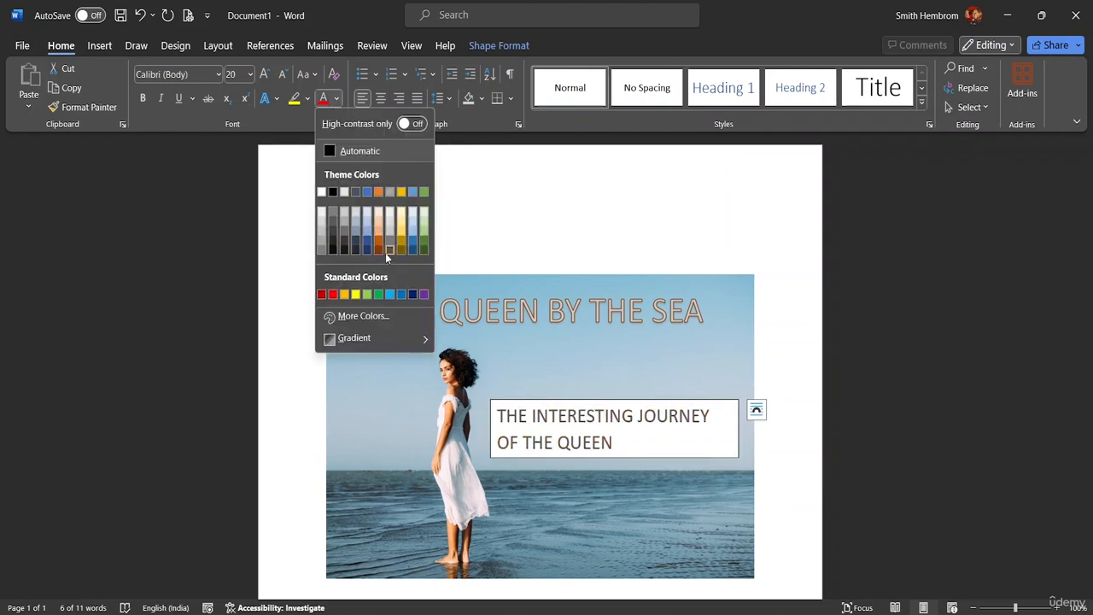
left_click(401, 236)
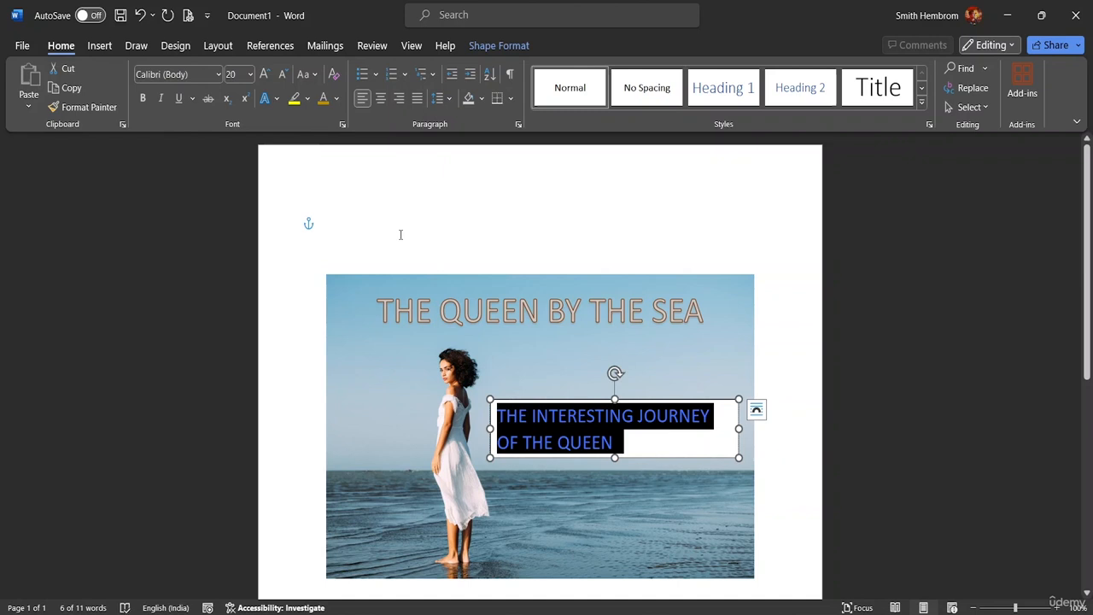
left_click(642, 451)
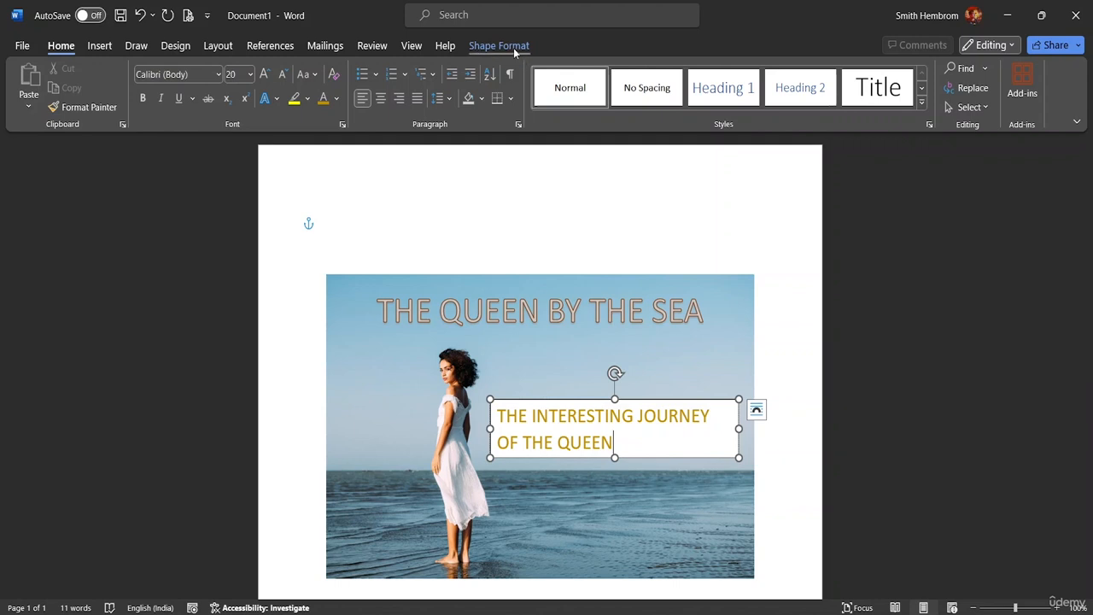
Remove both the fill and the outline from the subtitle text box.
left_click(481, 47)
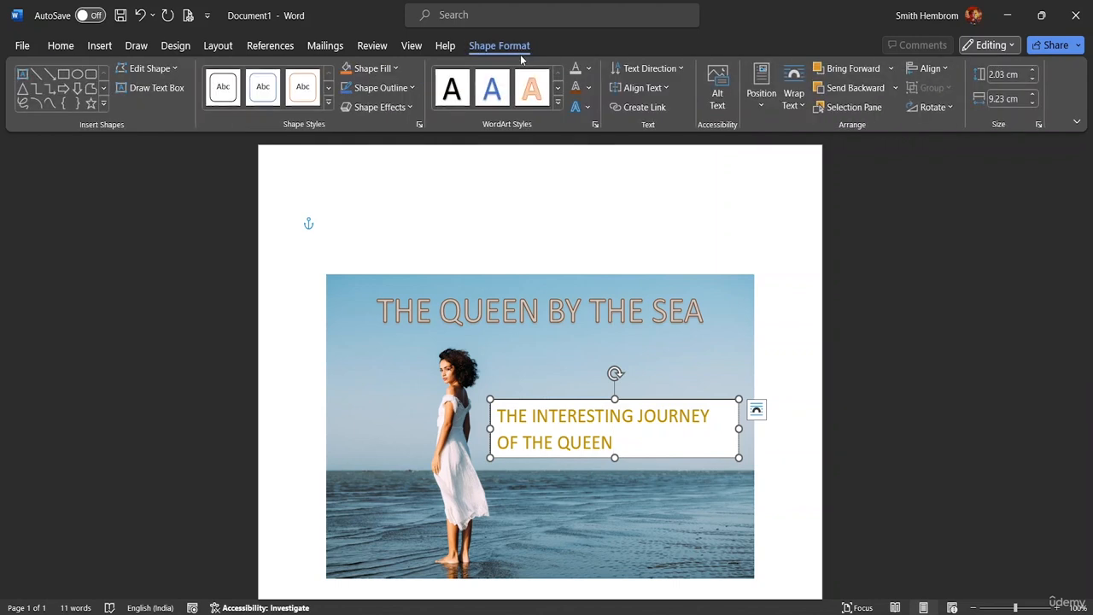
left_click(396, 69)
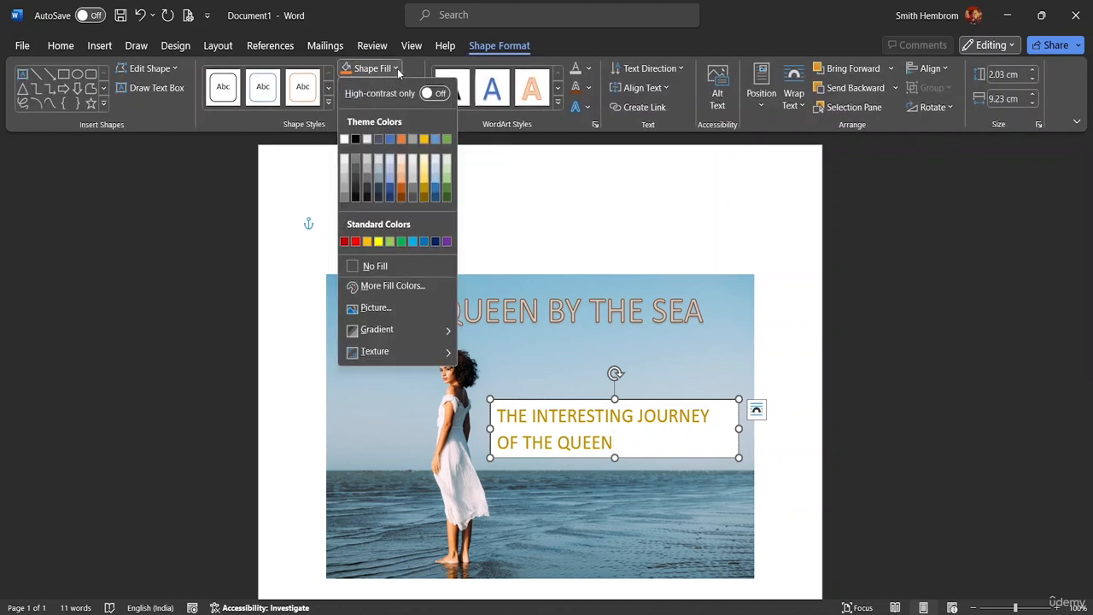
left_click(377, 265)
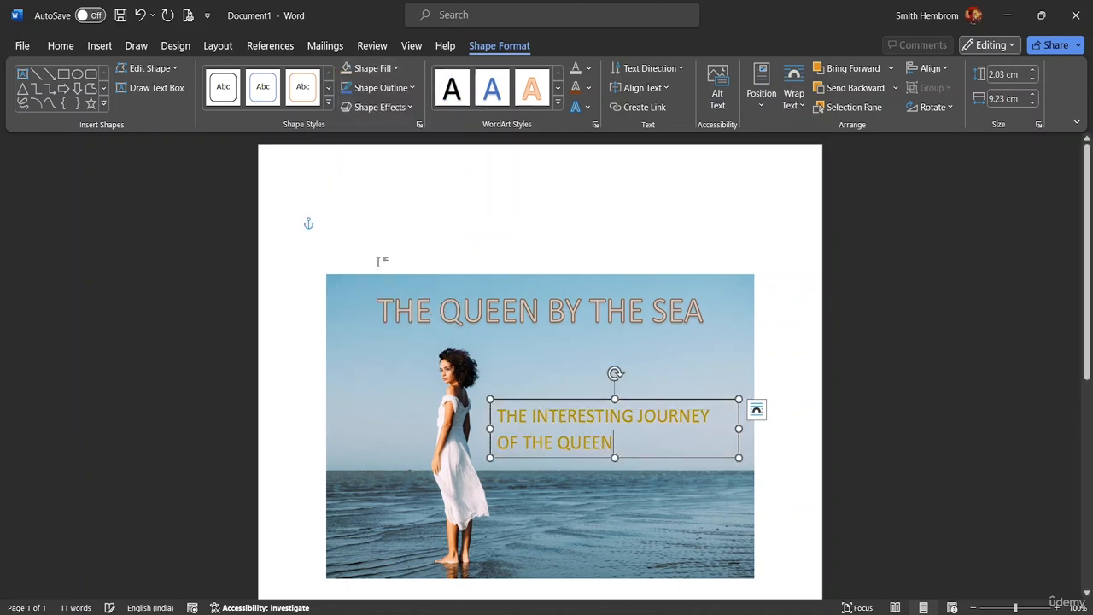
left_click(413, 88)
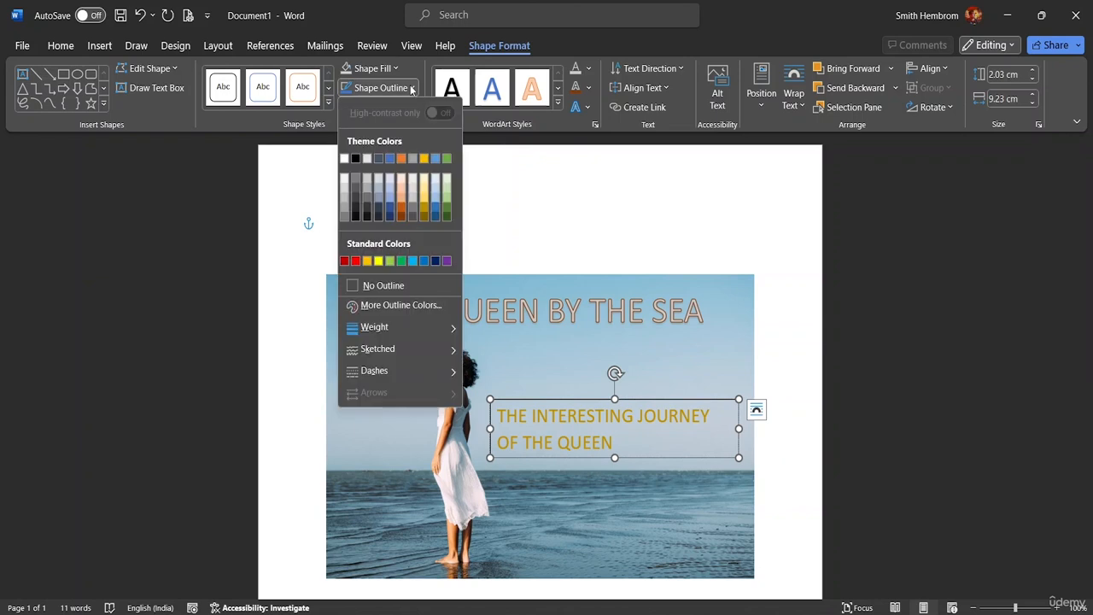
left_click(360, 286)
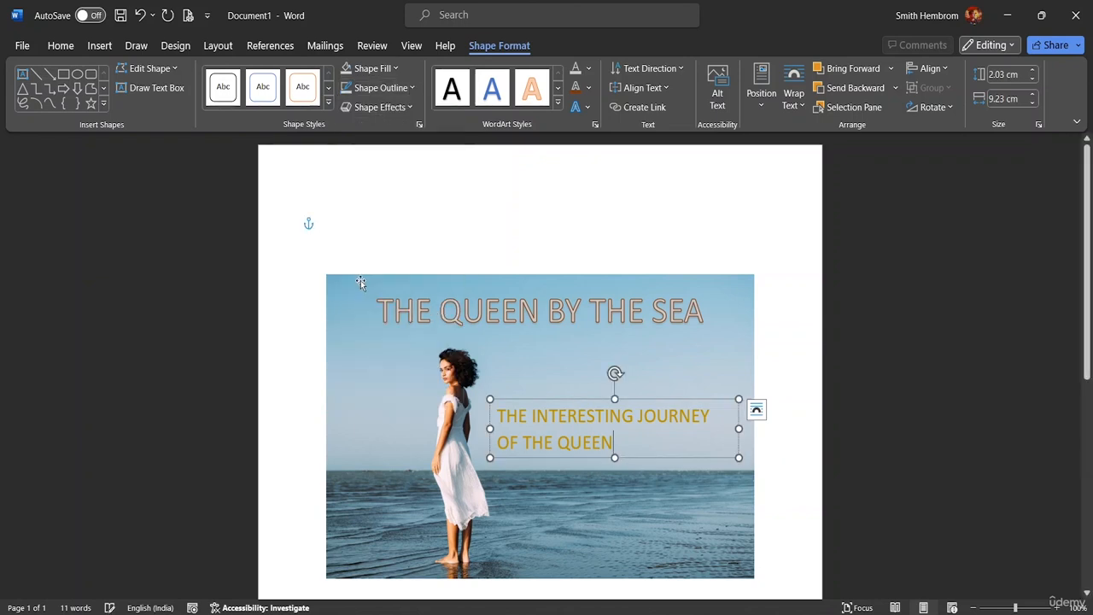
left_click(837, 442)
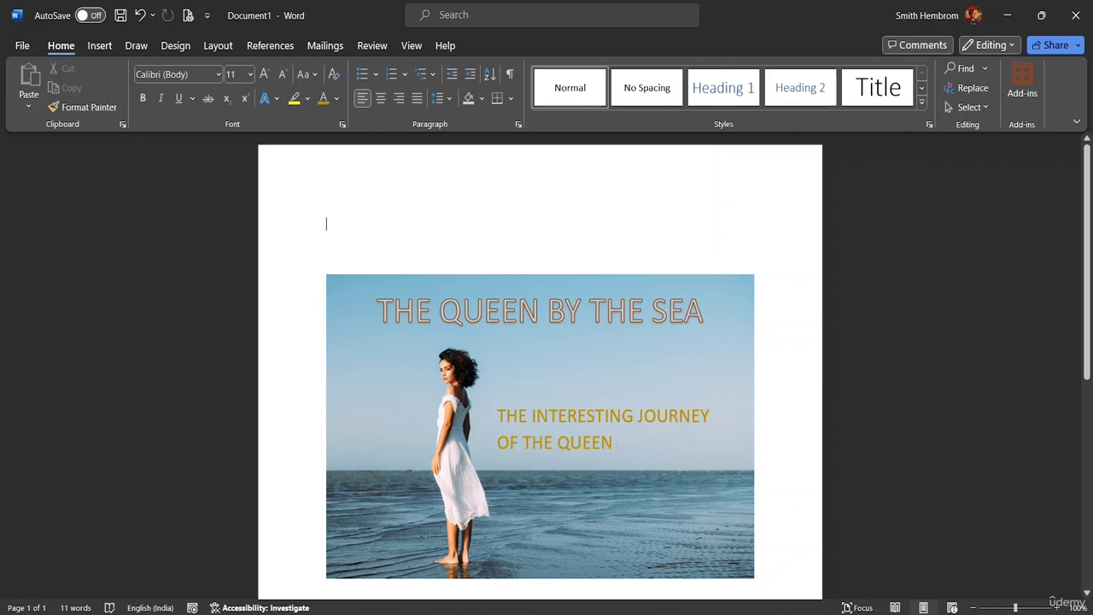
Draw a text box about 8 cm wide and 1.6 cm high in the picture's lower right corner, over the water.
left_click(99, 46)
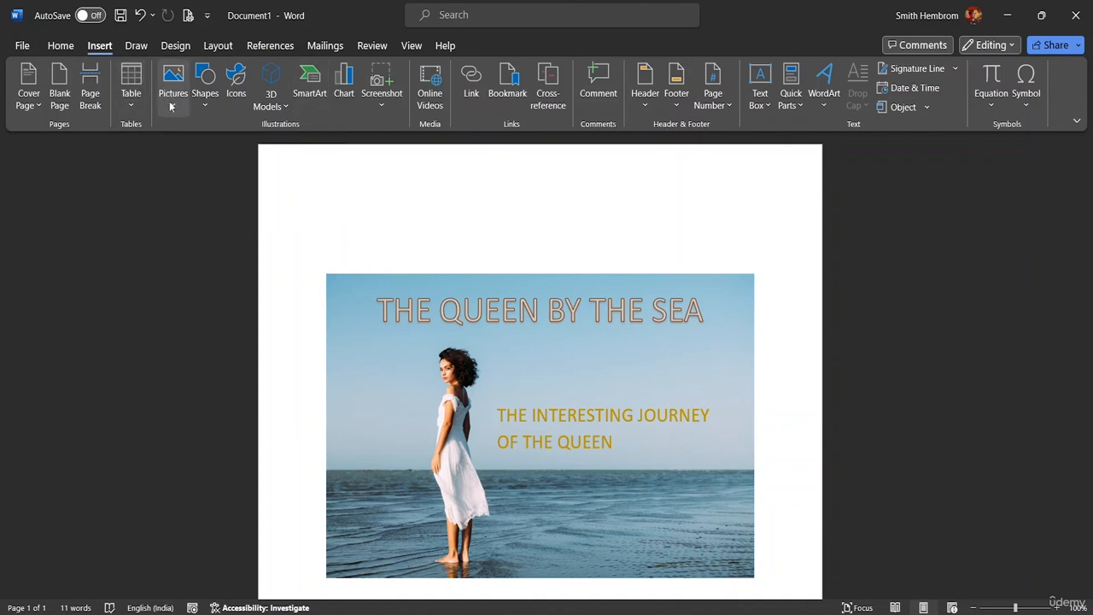
left_click(213, 97)
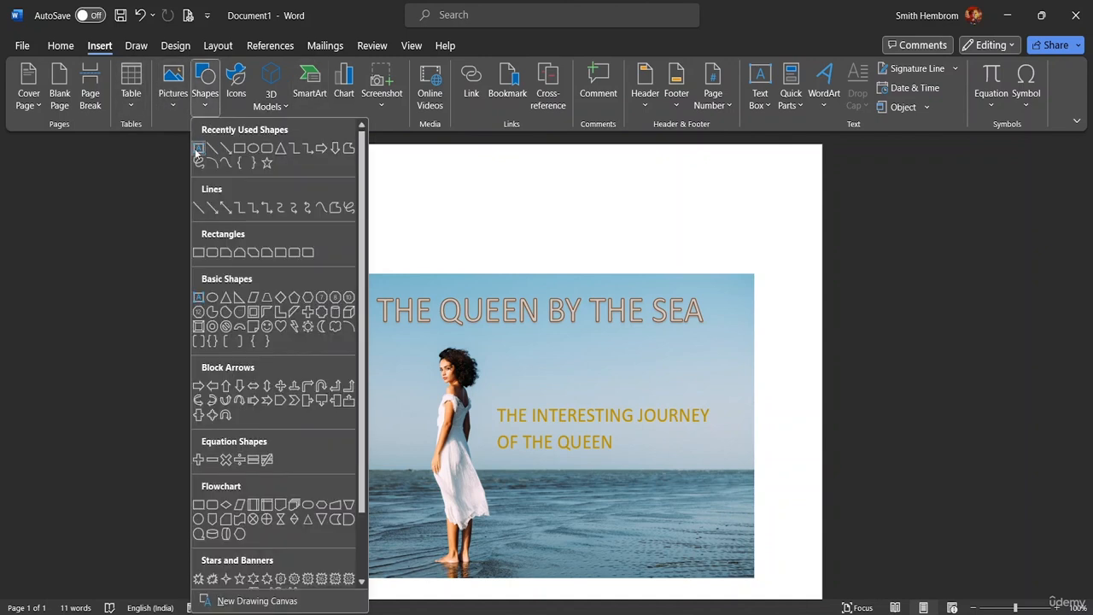
left_click(197, 150)
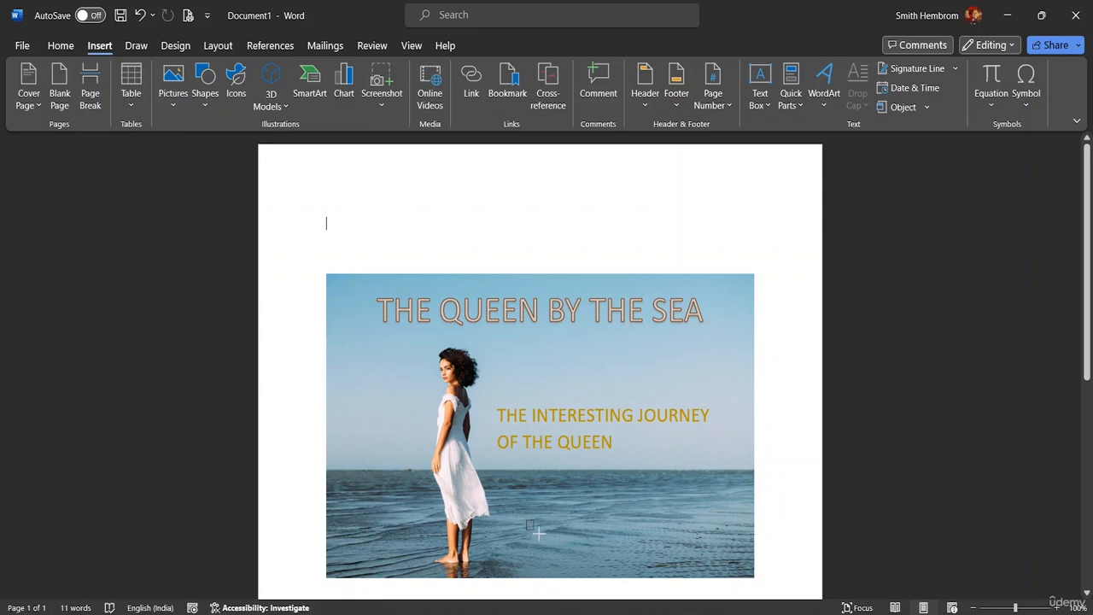
left_click_drag(526, 520, 740, 566)
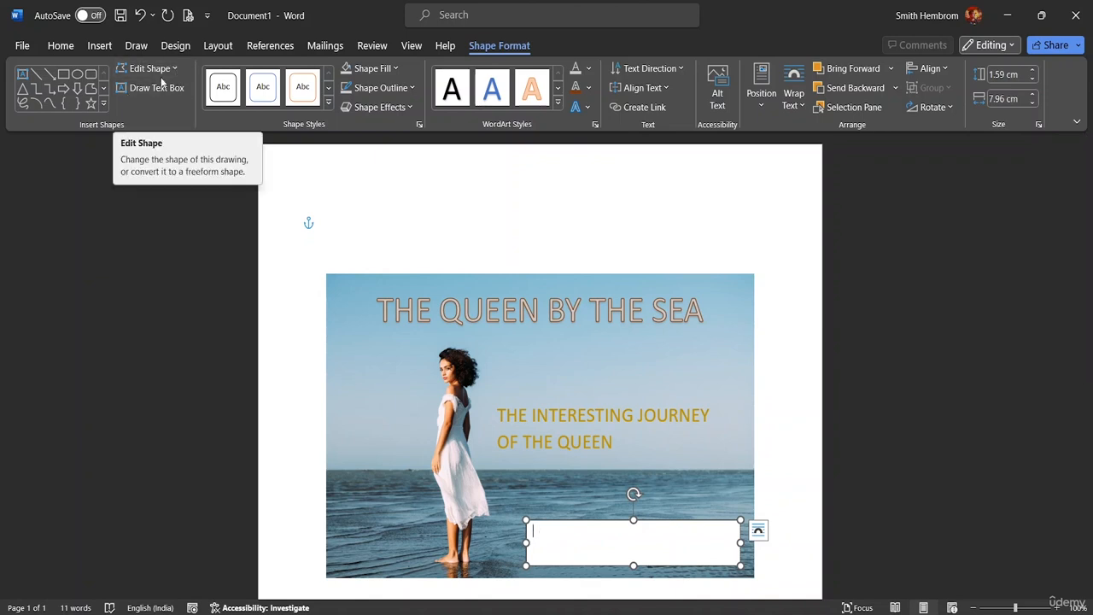
Draw a narrow vertical text box about 0.6 cm wide and 6.7 cm high along the picture's left edge.
left_click(153, 88)
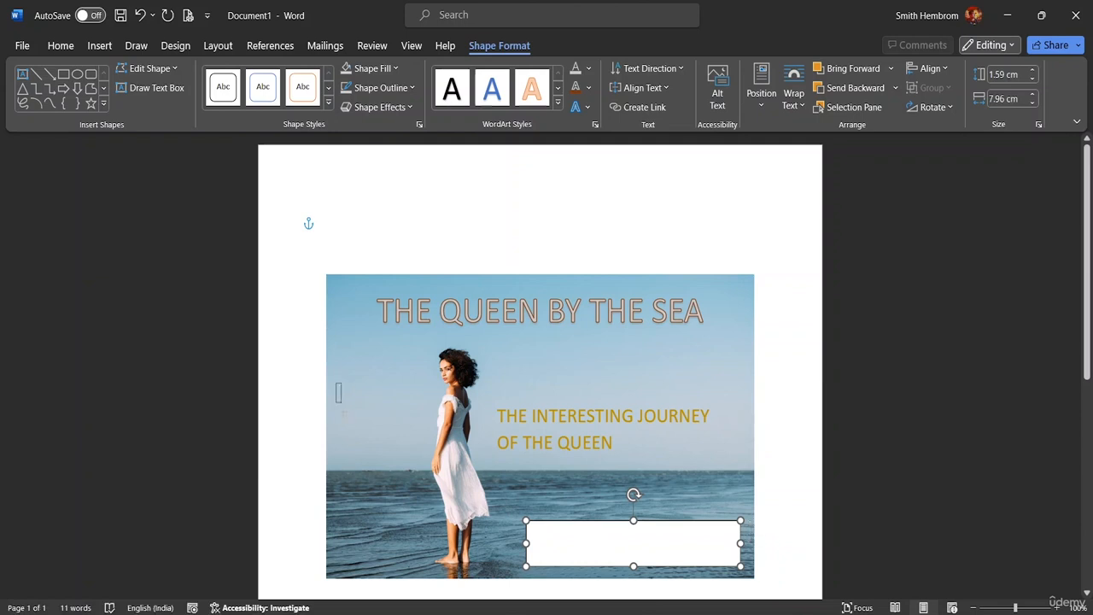
left_click_drag(337, 384, 354, 574)
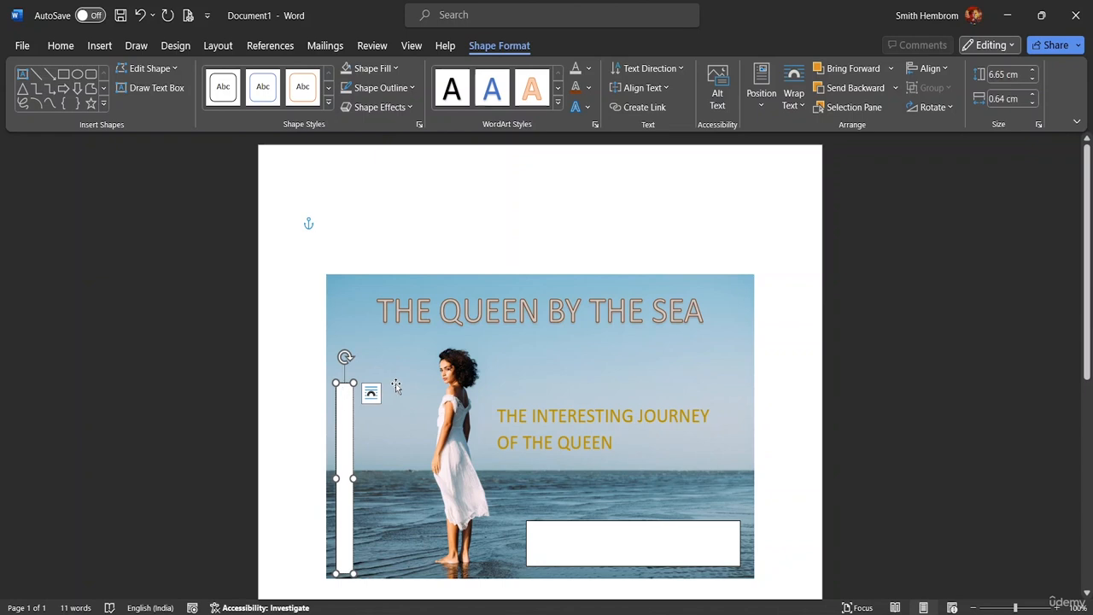
type("SJFODIFJS")
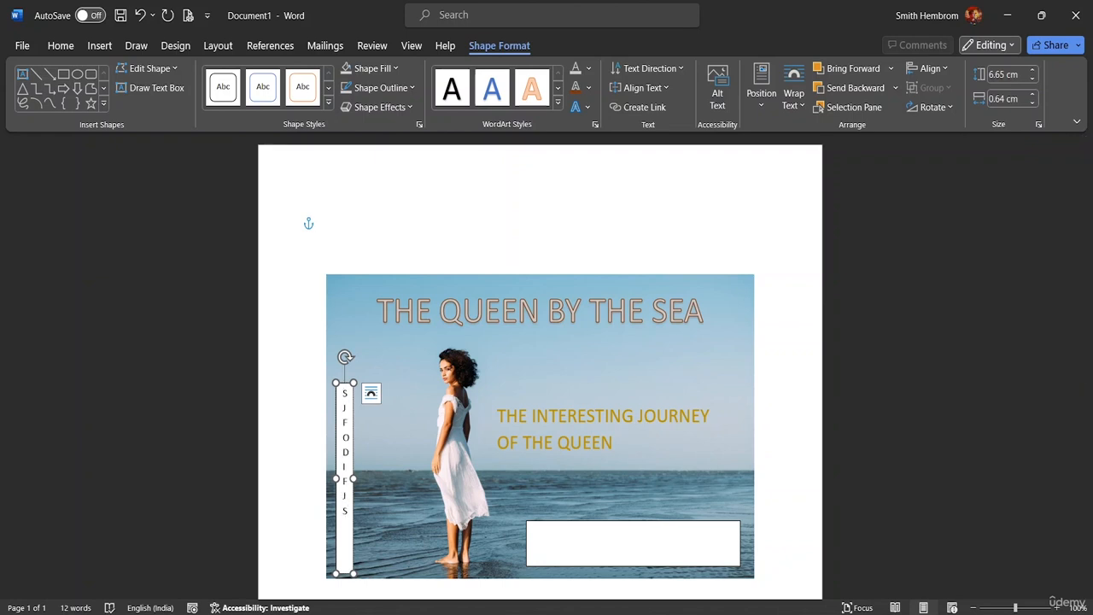
key("BackSpace")
key("BackSpace")
key("BackSpace")
key("BackSpace")
key("BackSpace")
key("BackSpace")
key("BackSpace")
key("BackSpace")
key("BackSpace")
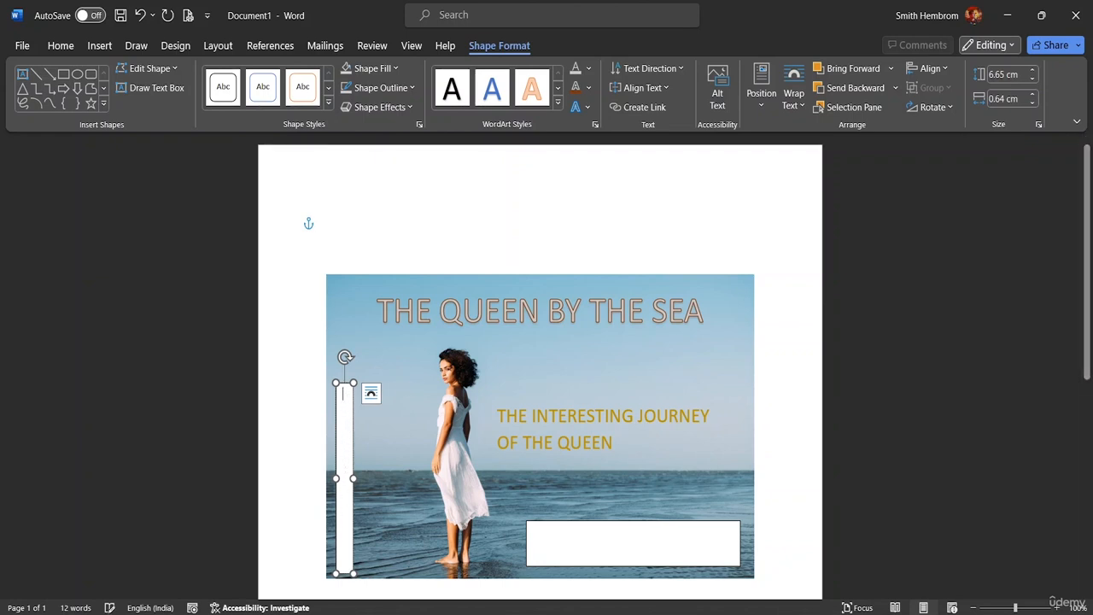
Enter "THE CHAPTER 1" in the narrow vertical text box.
type("THE")
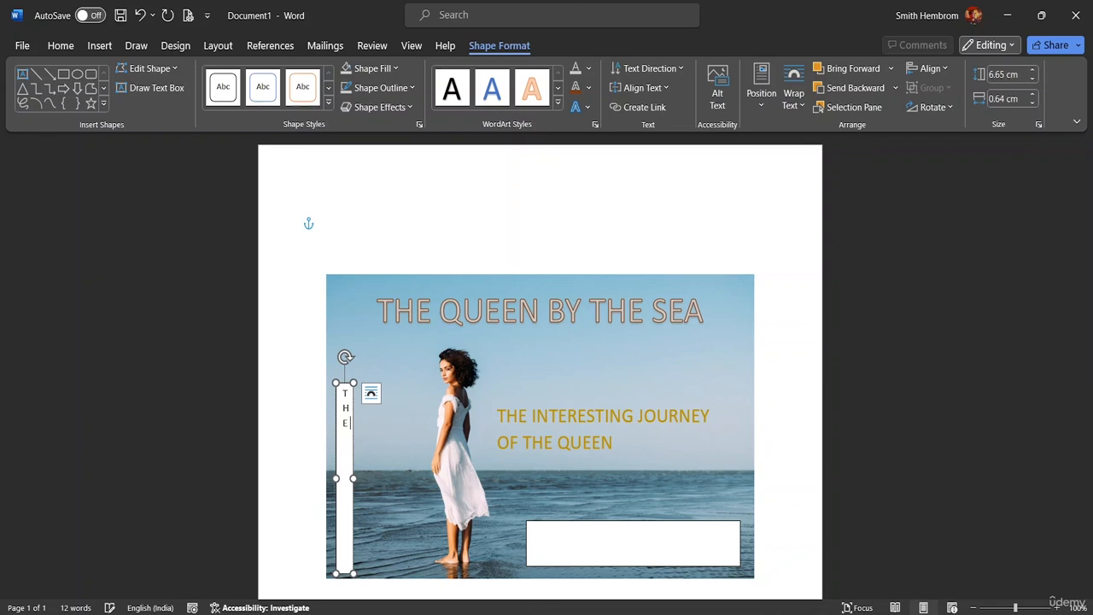
type("CHAP")
key("BackSpace")
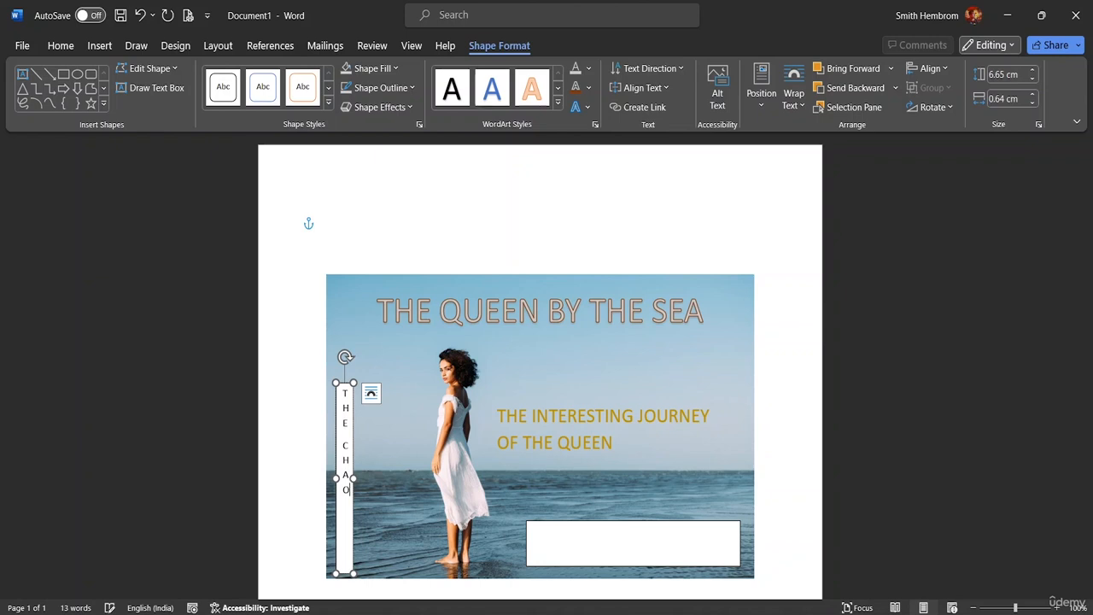
type("PTER 1")
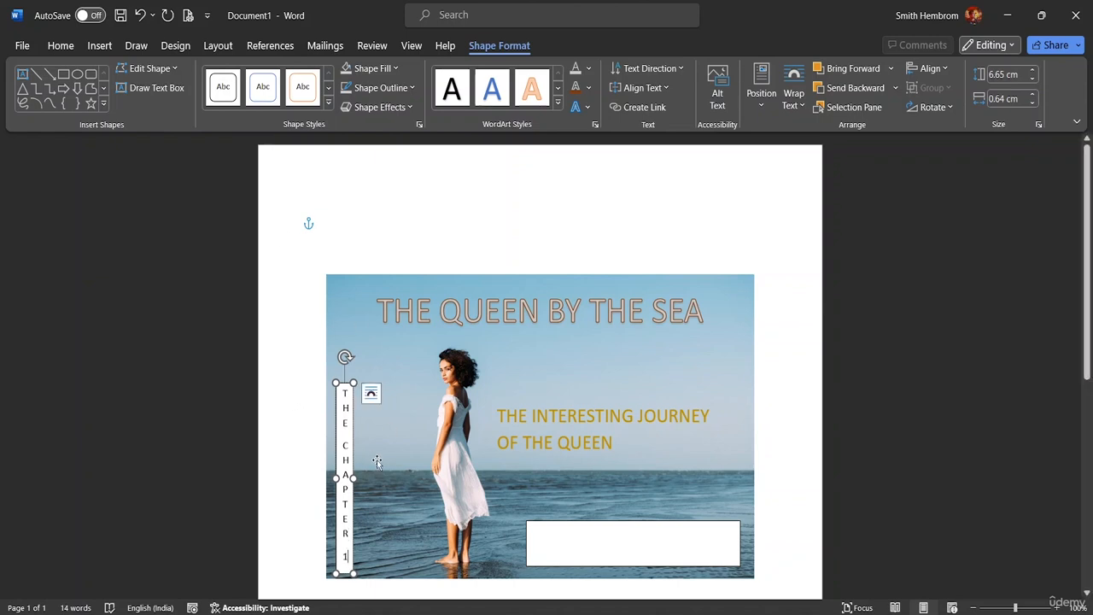
Widen the vertical text box to about 0.8 cm and set all its text to font size 22.
mouse_move(353, 479)
left_mouse_down()
mouse_move(373, 478)
mouse_move(357, 478)
left_mouse_up()
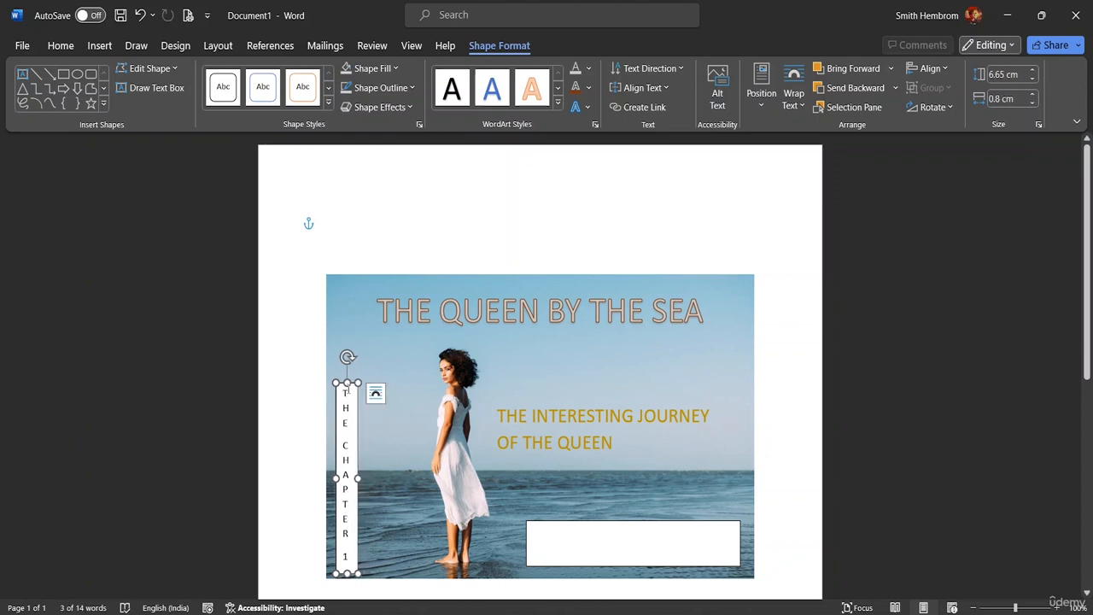
left_click_drag(345, 391, 349, 568)
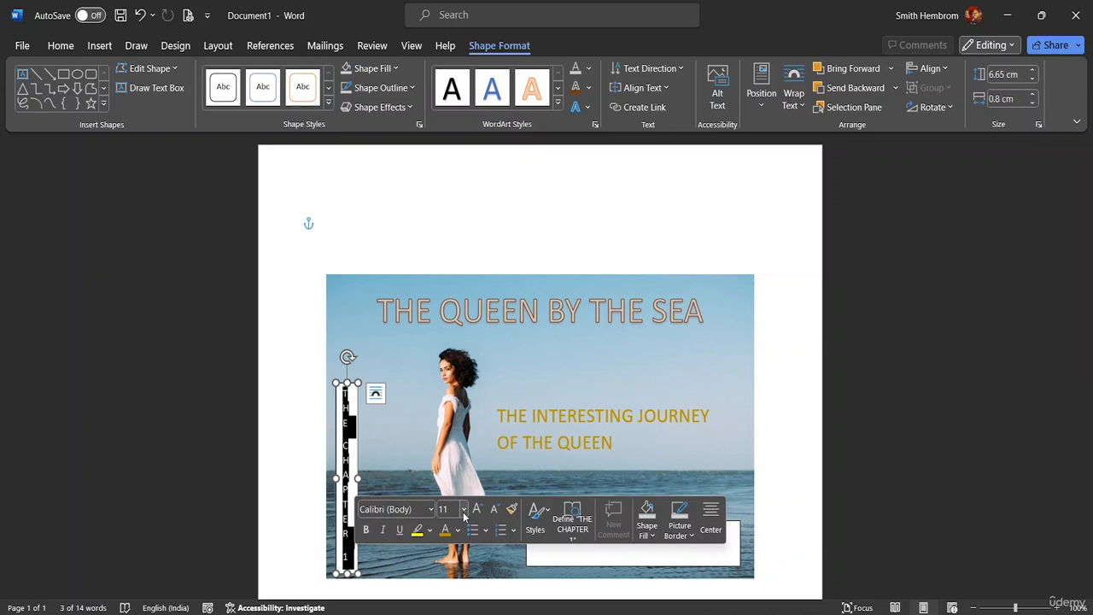
left_click(464, 510)
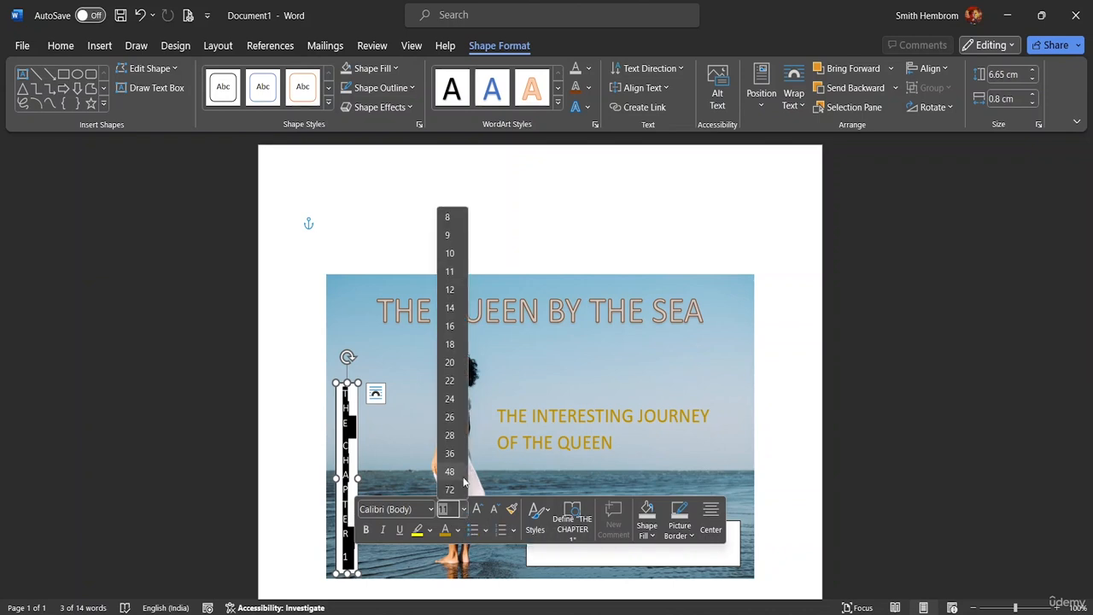
left_click(450, 381)
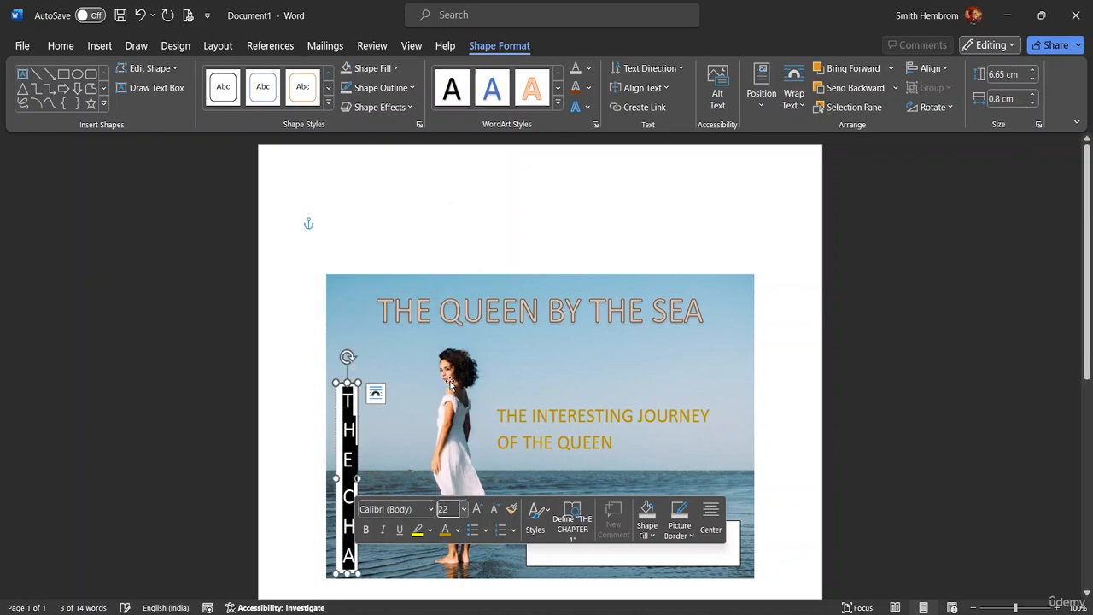
Extend the vertical text box upward to a height of about 10.3 cm and set "THE CHAPTER" to font size 18.
left_click_drag(347, 383, 356, 278)
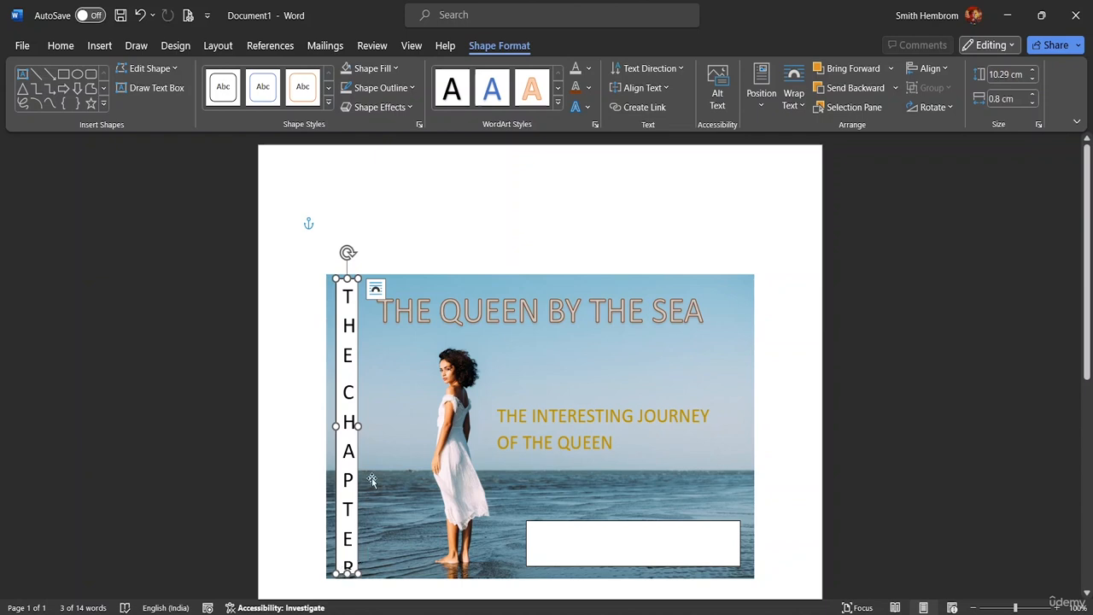
left_click_drag(354, 566, 346, 286)
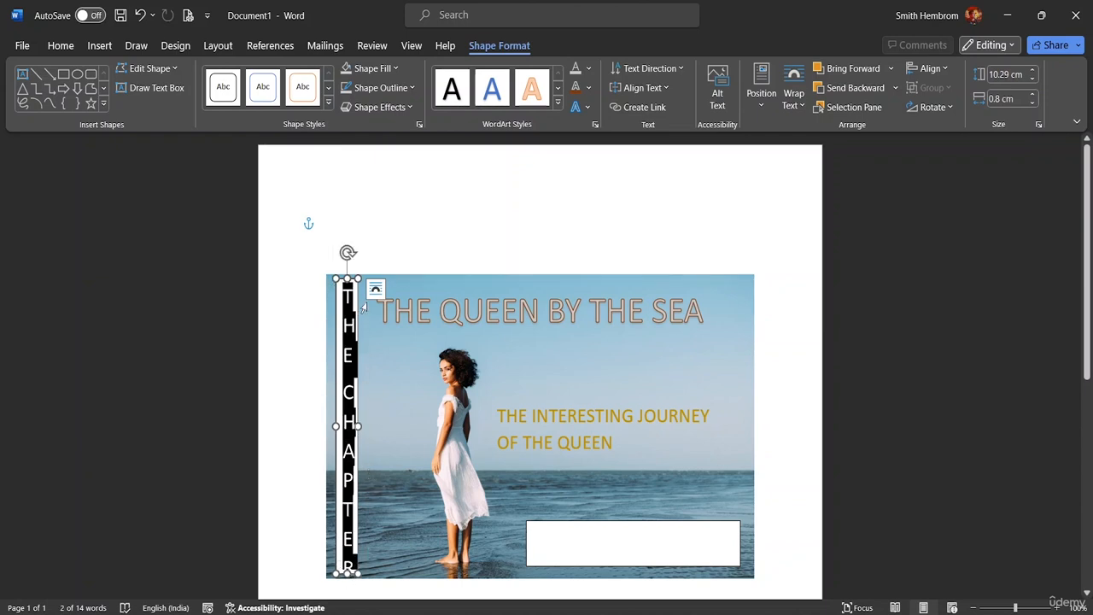
left_click(53, 50)
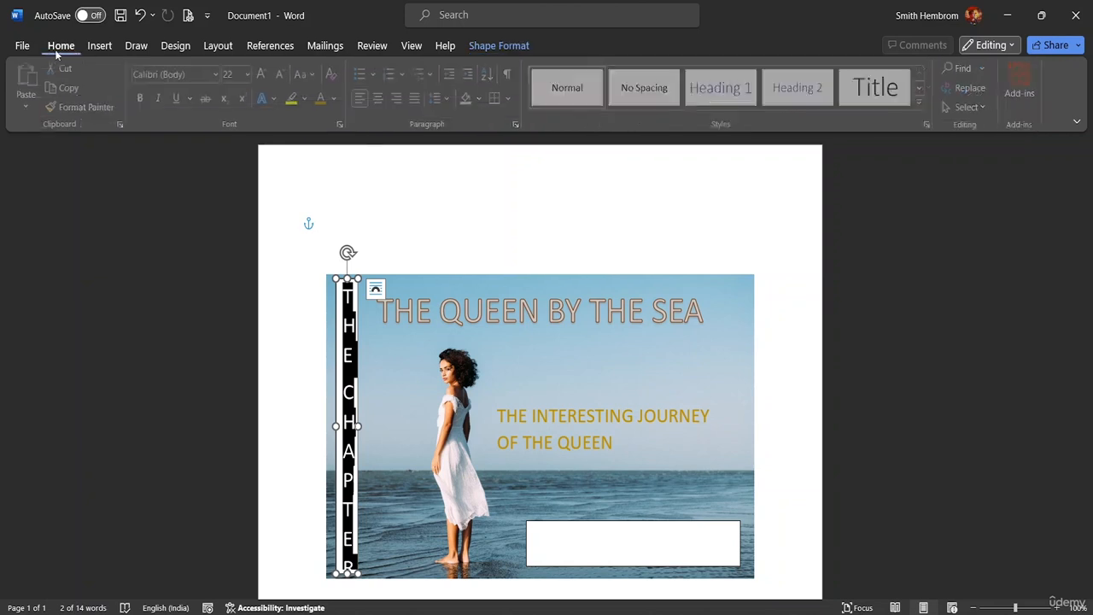
left_click(250, 74)
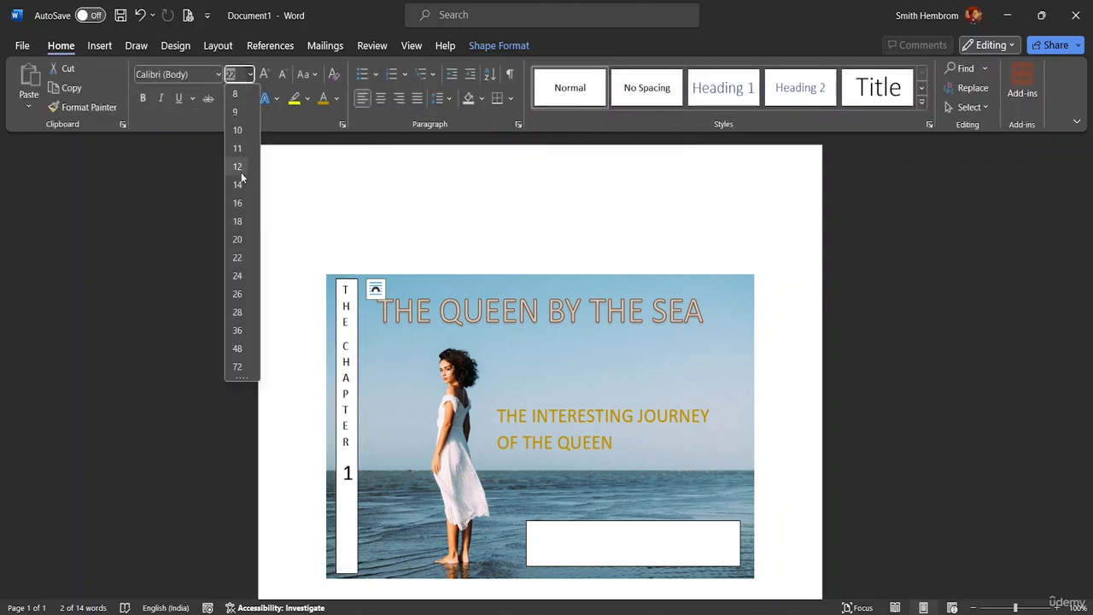
left_click(247, 222)
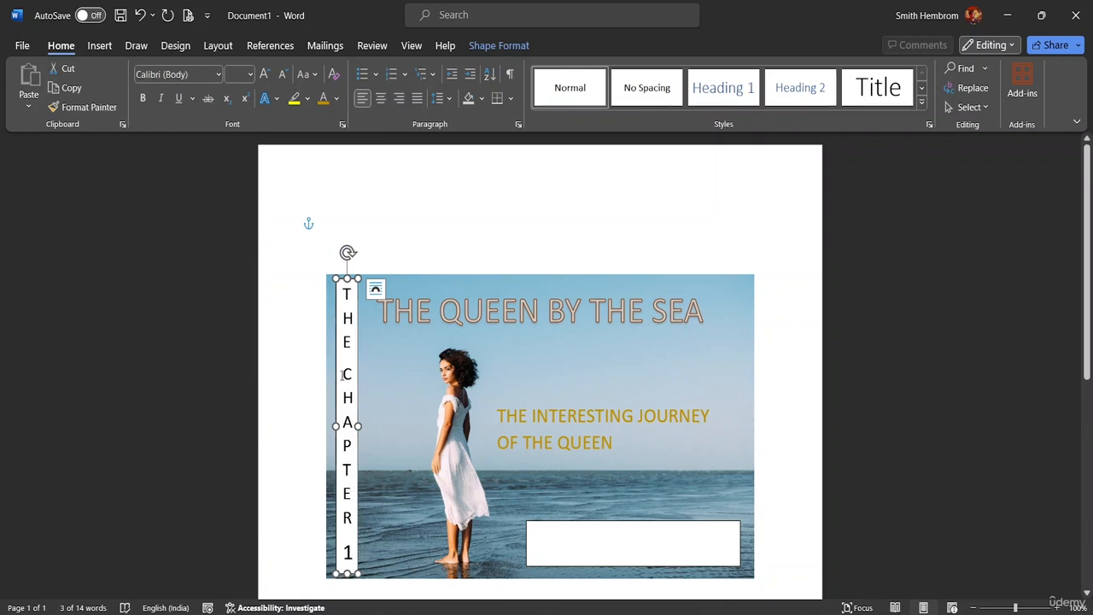
Set the "1" at the end of the vertical text to font size 18 and deselect the text box.
double_click(346, 517)
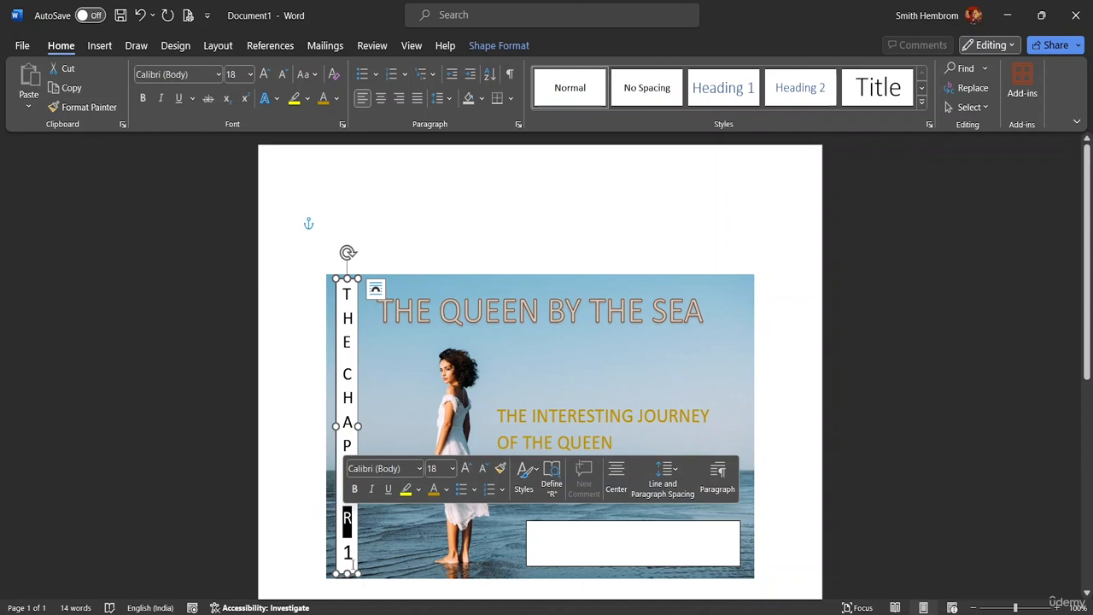
double_click(348, 552)
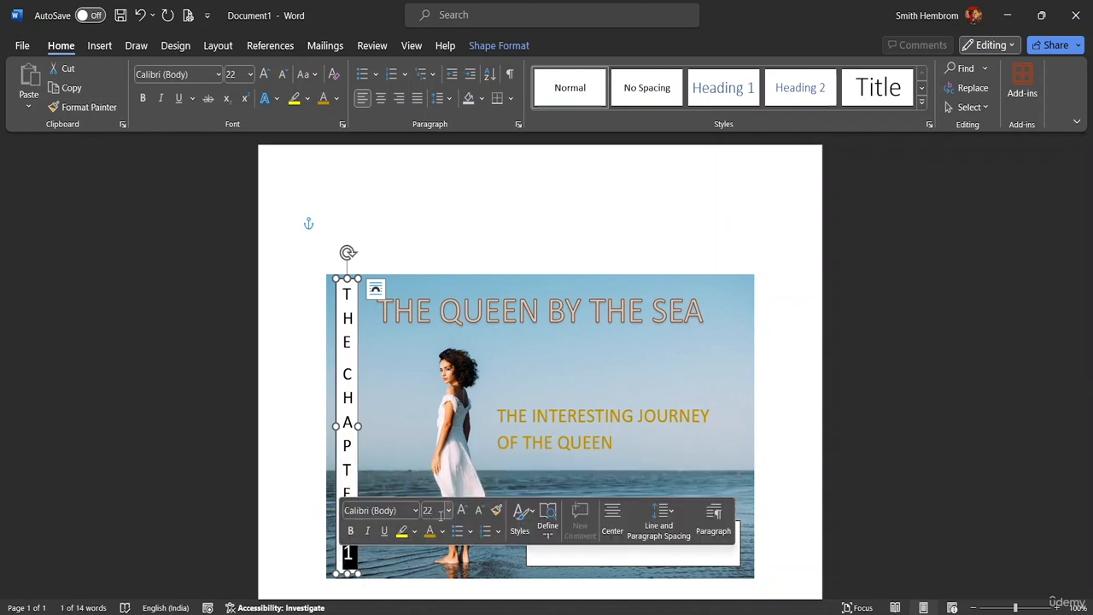
left_click(447, 512)
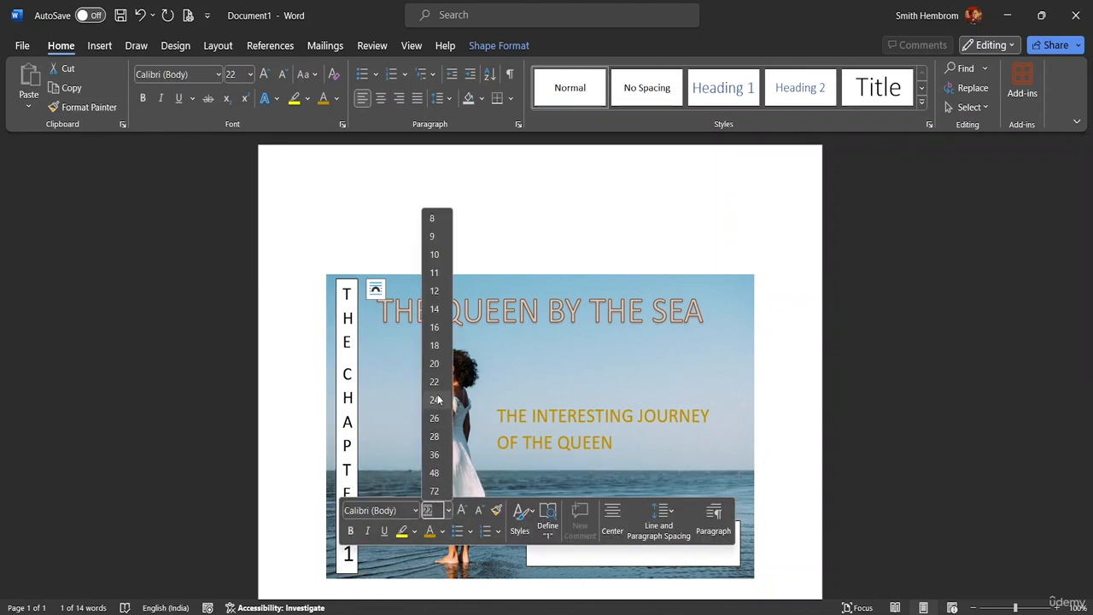
left_click(435, 345)
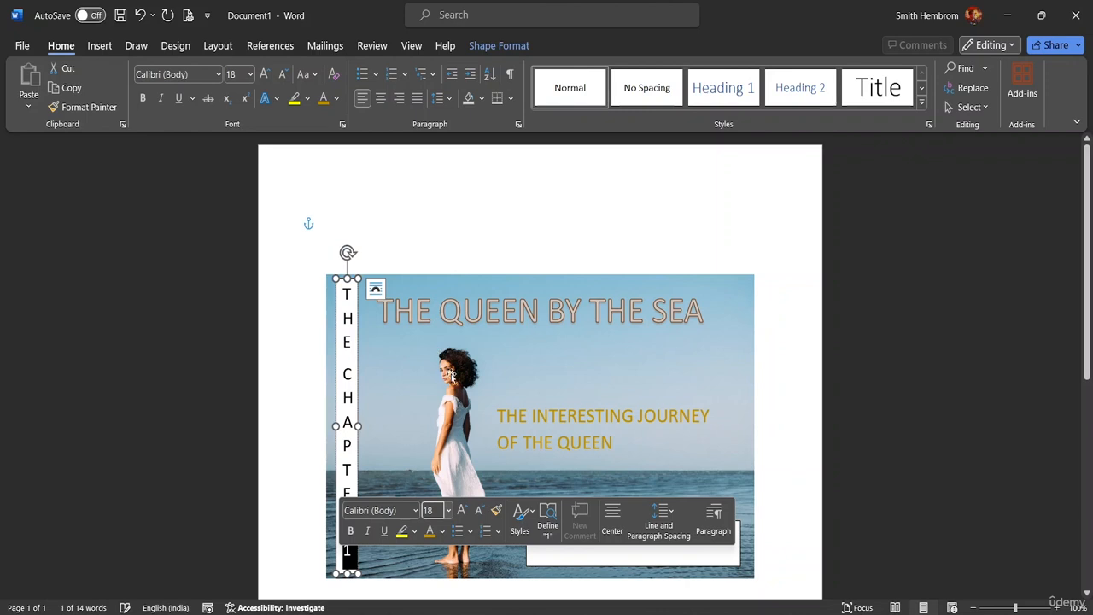
left_click(467, 205)
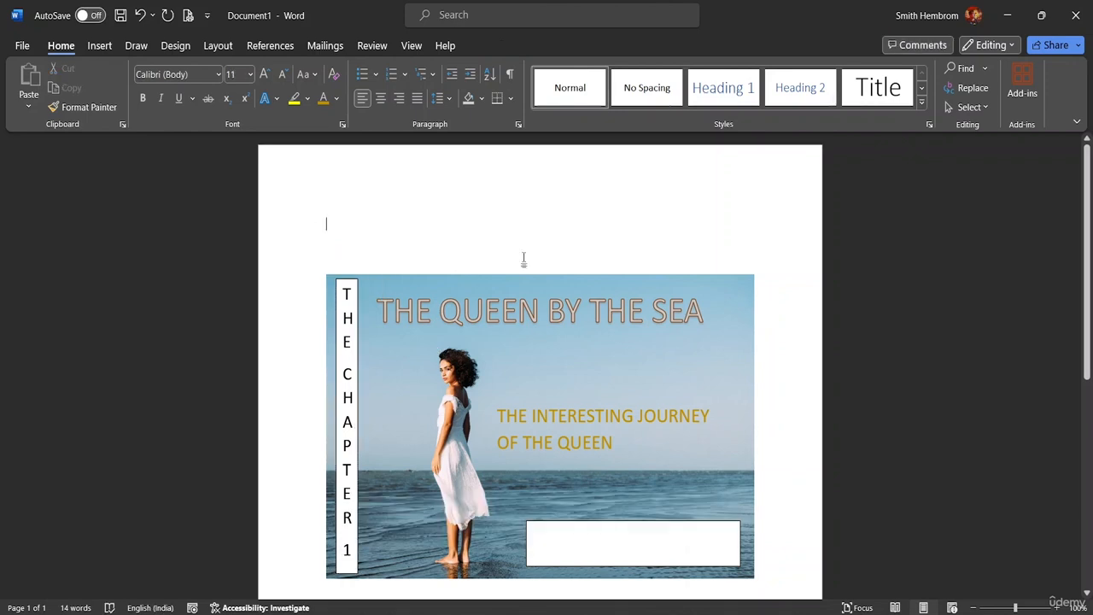
Remove the fill and the outline from the vertical "THE CHAPTER 1" text box.
left_click(338, 319)
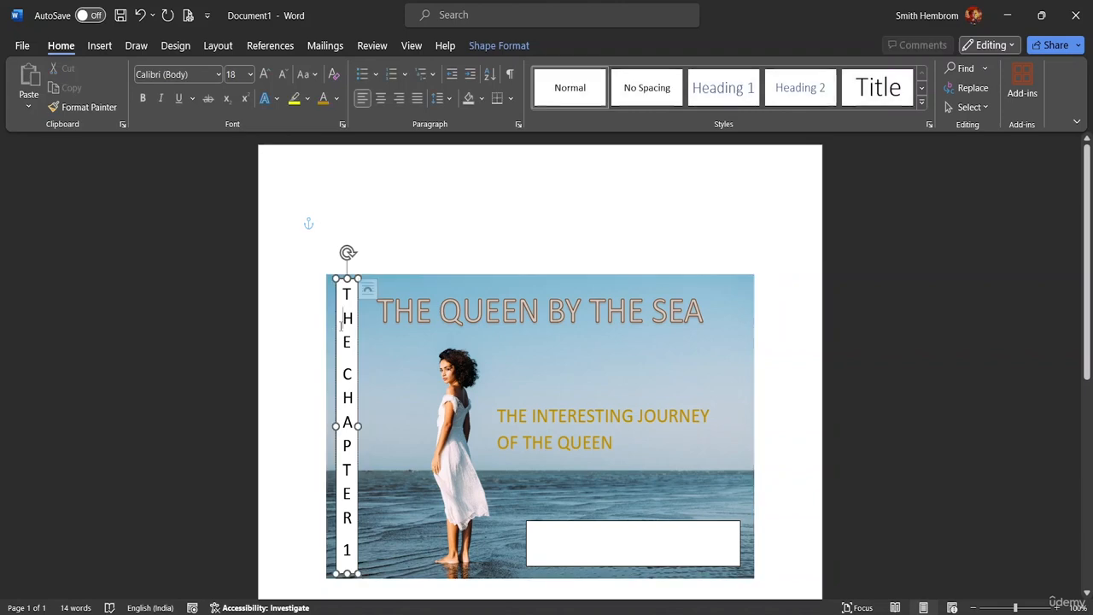
left_click(478, 48)
left_click(395, 69)
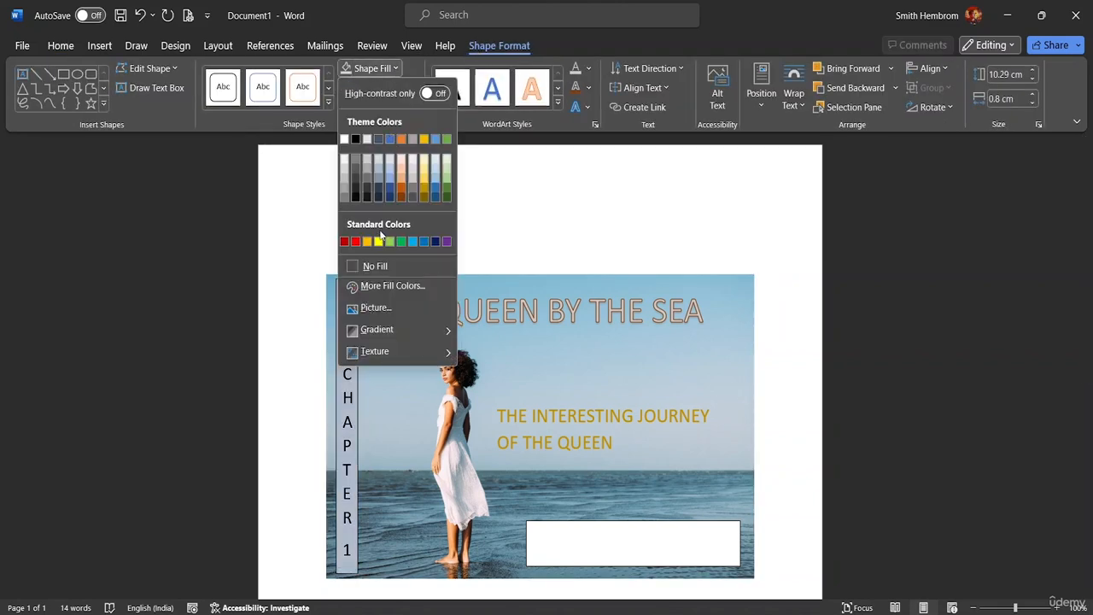
left_click(389, 265)
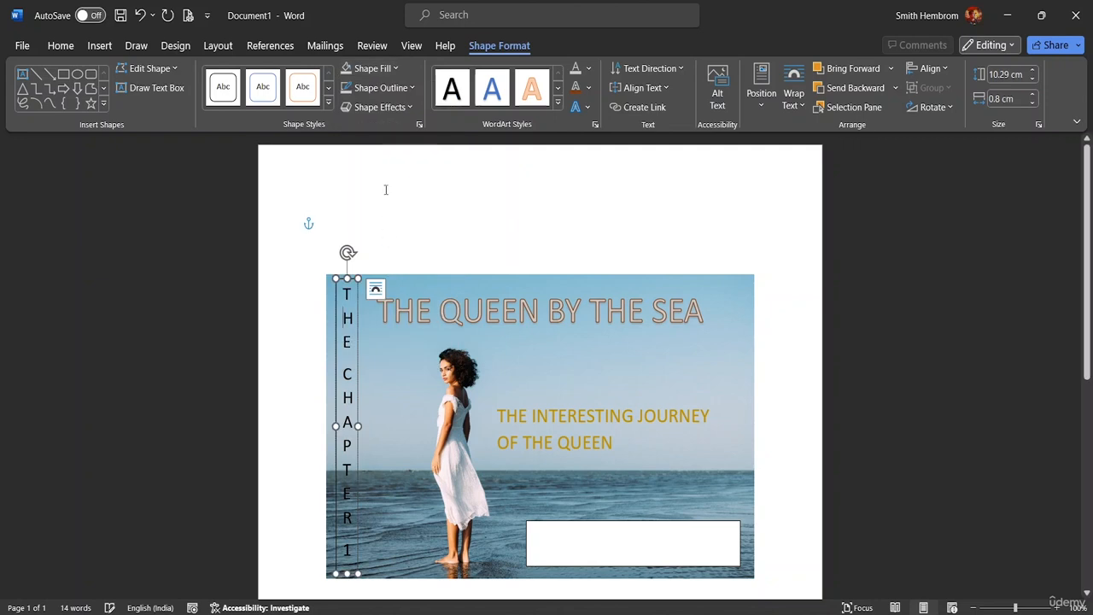
left_click(411, 88)
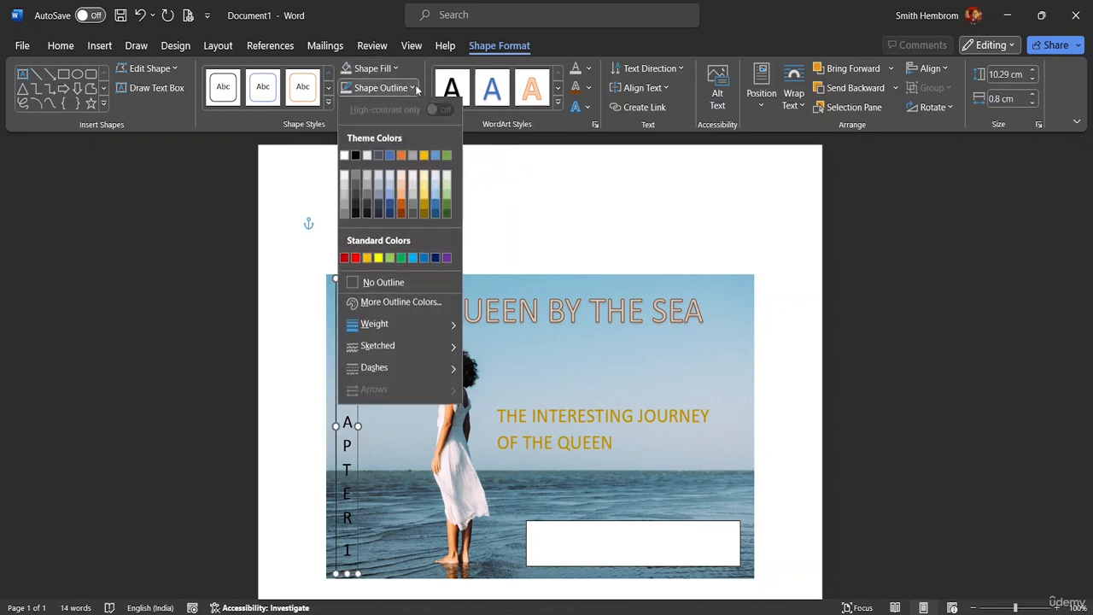
left_click(360, 287)
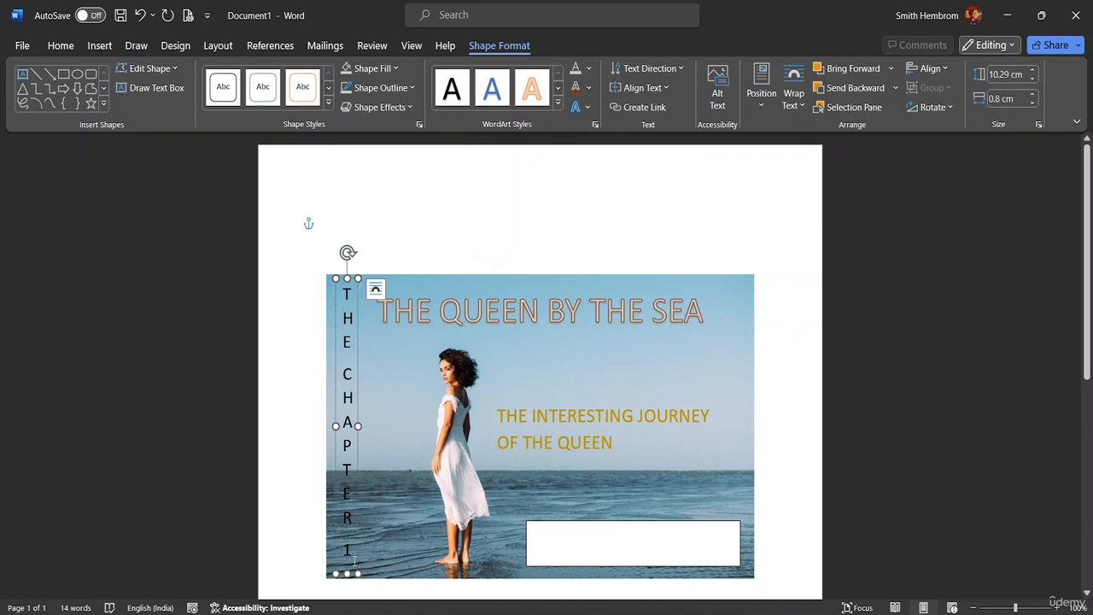
Make all the vertical "THE CHAPTER 1" text bold and deselect the text box.
left_click_drag(352, 555, 346, 286)
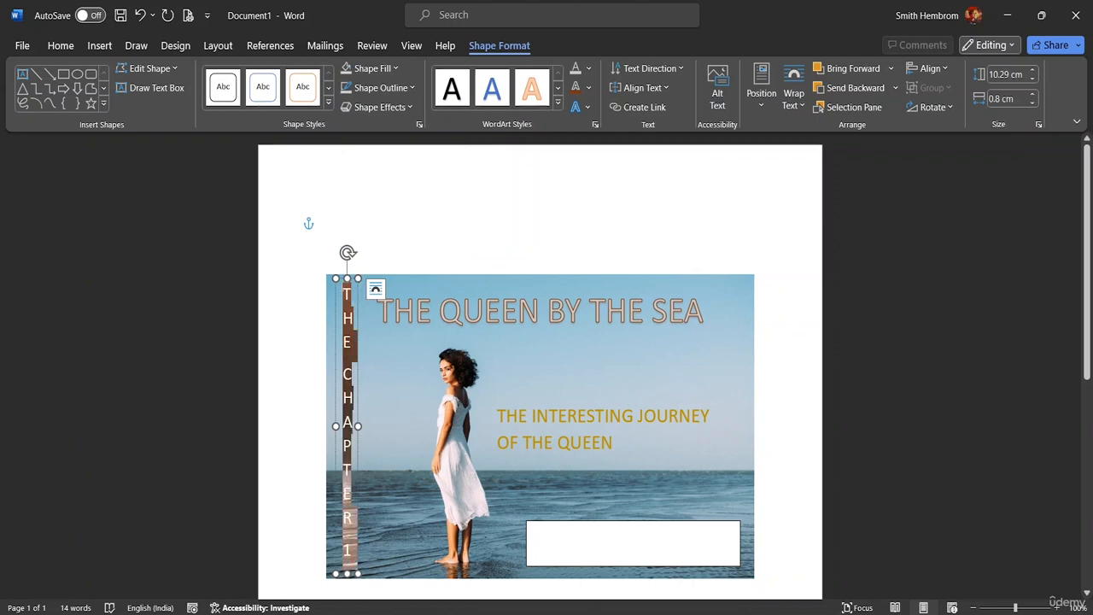
left_click(61, 46)
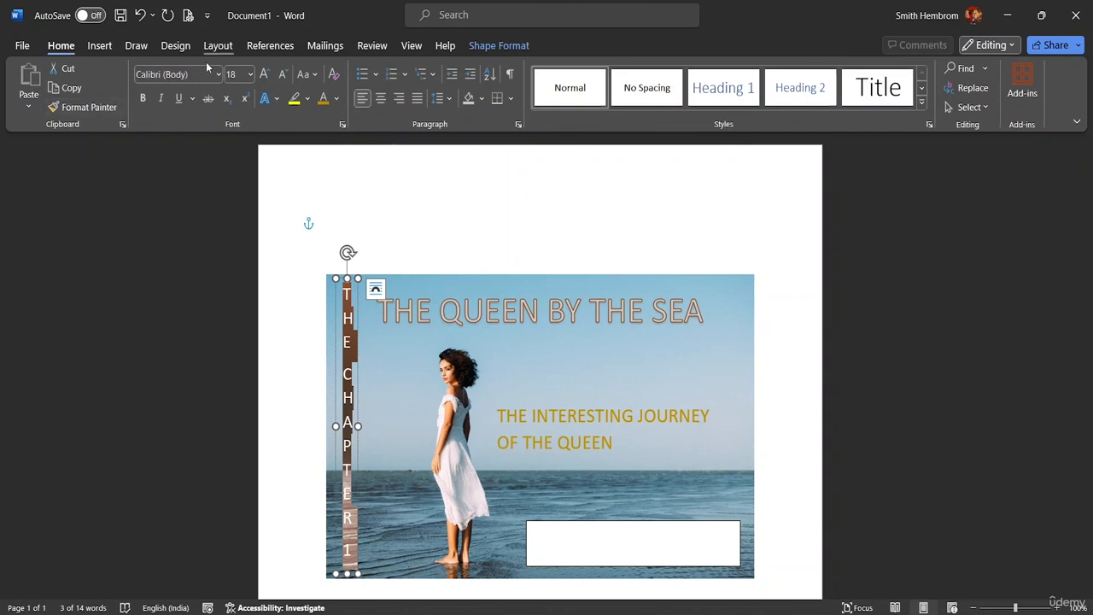
left_click(142, 98)
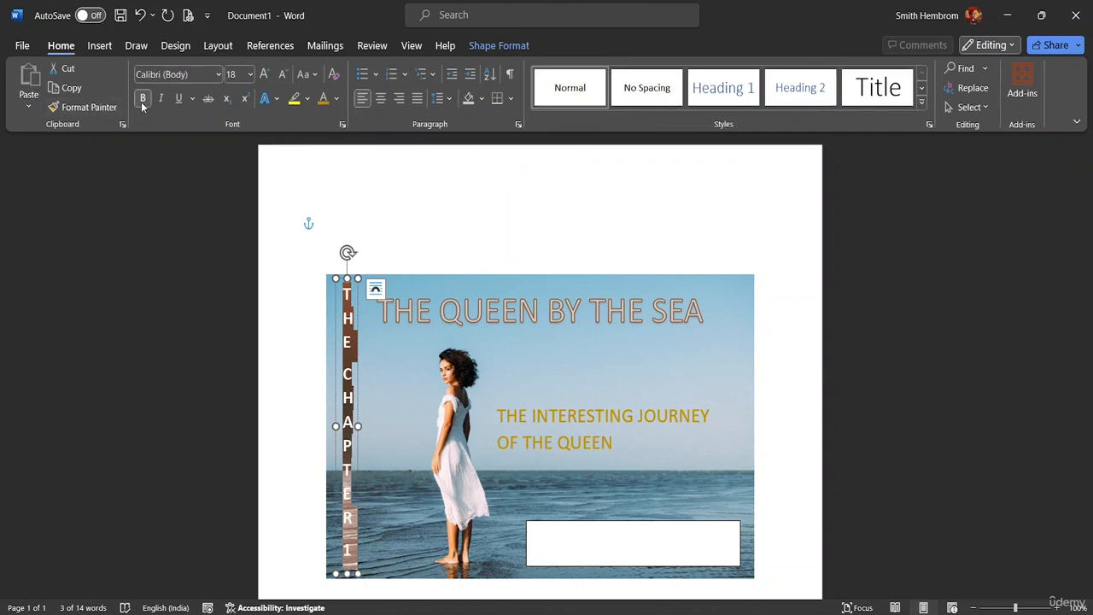
left_click(560, 198)
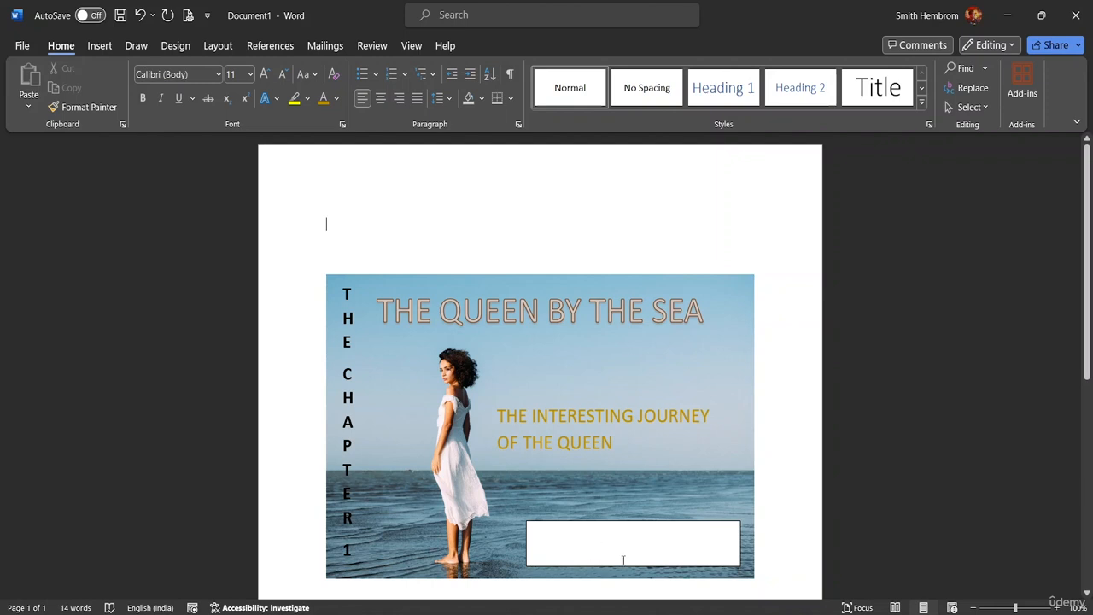
left_click(101, 47)
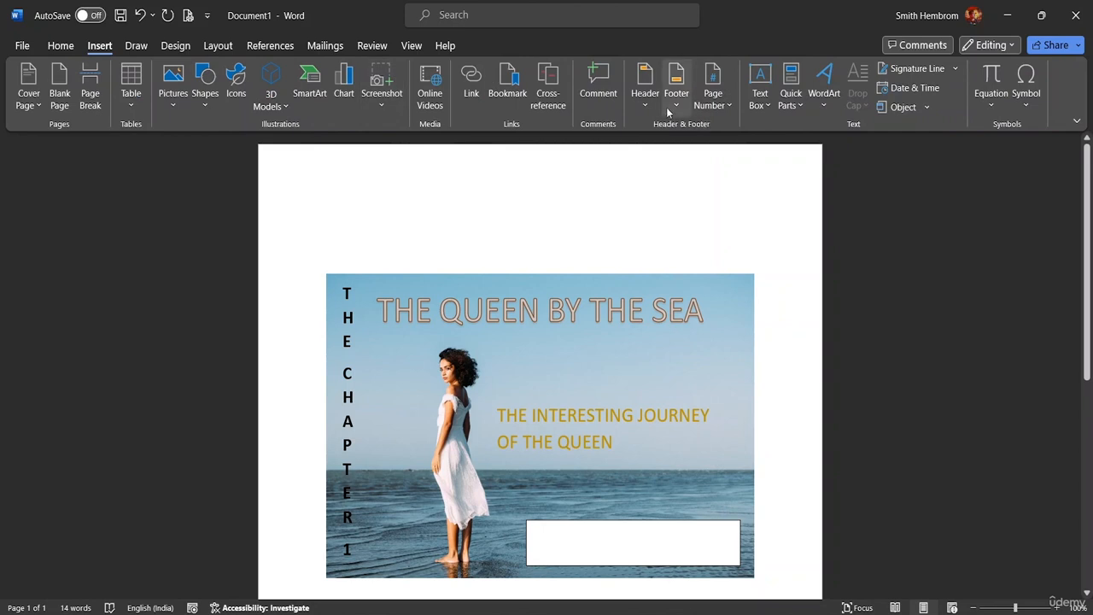
left_click(768, 107)
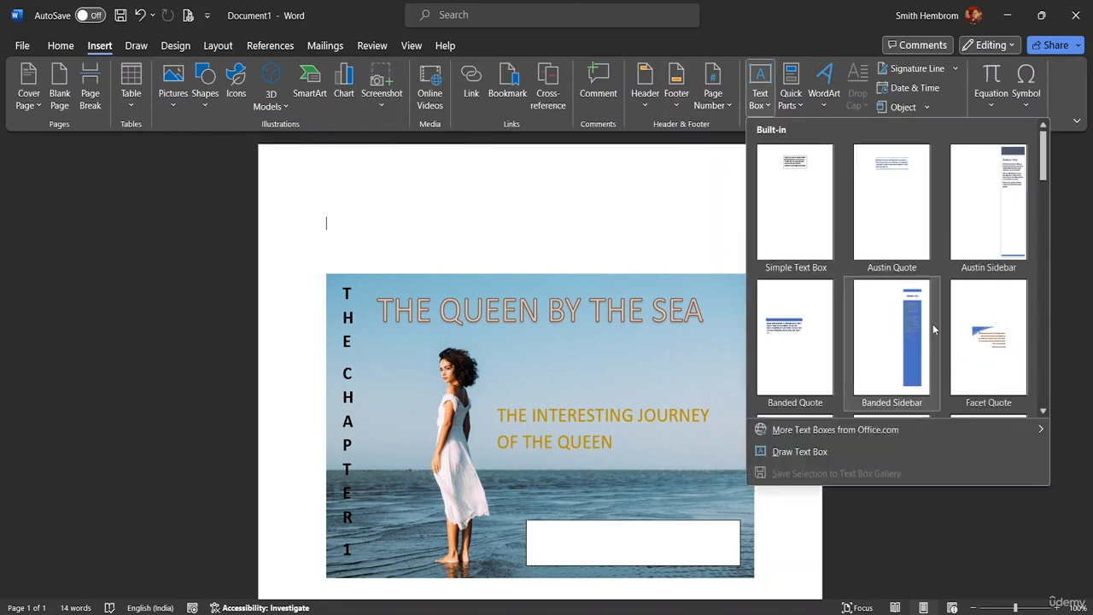
scroll(989, 344, "down", 10)
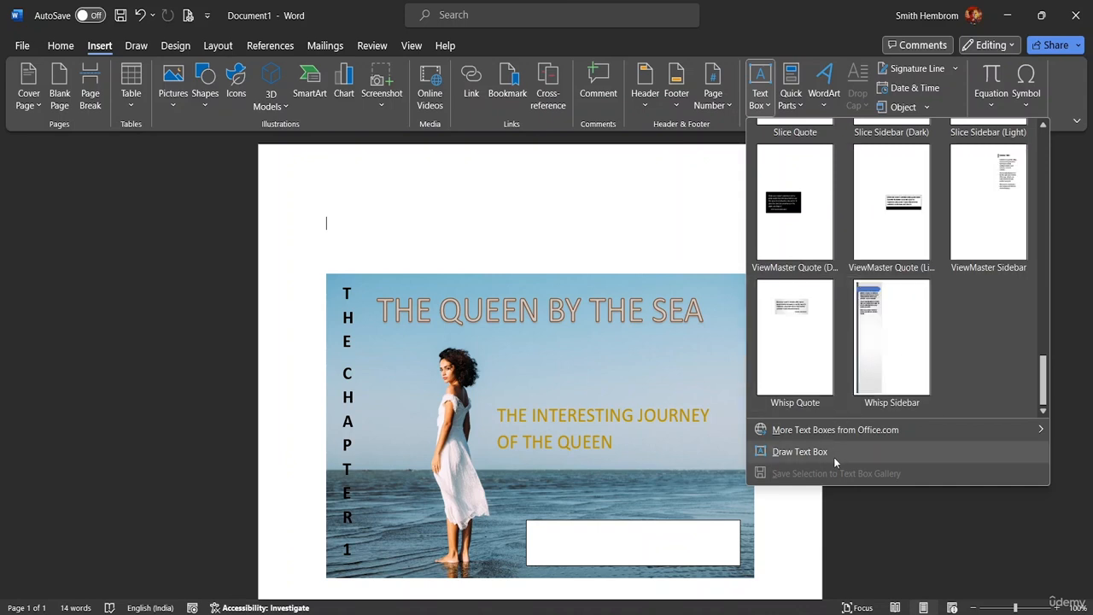
mouse_move(842, 432)
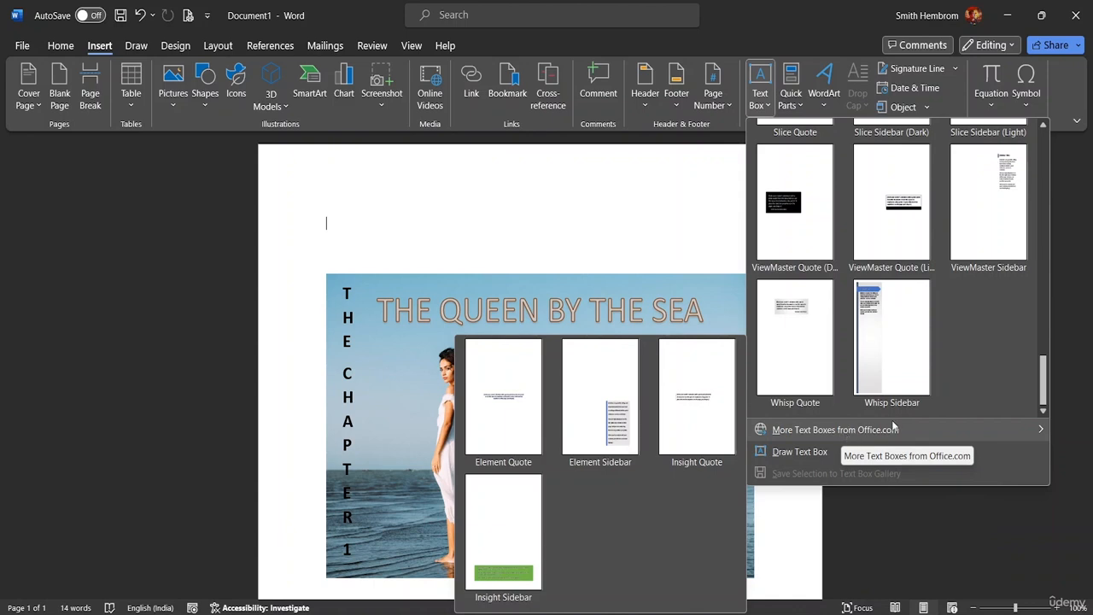
scroll(1037, 326, "up", 10)
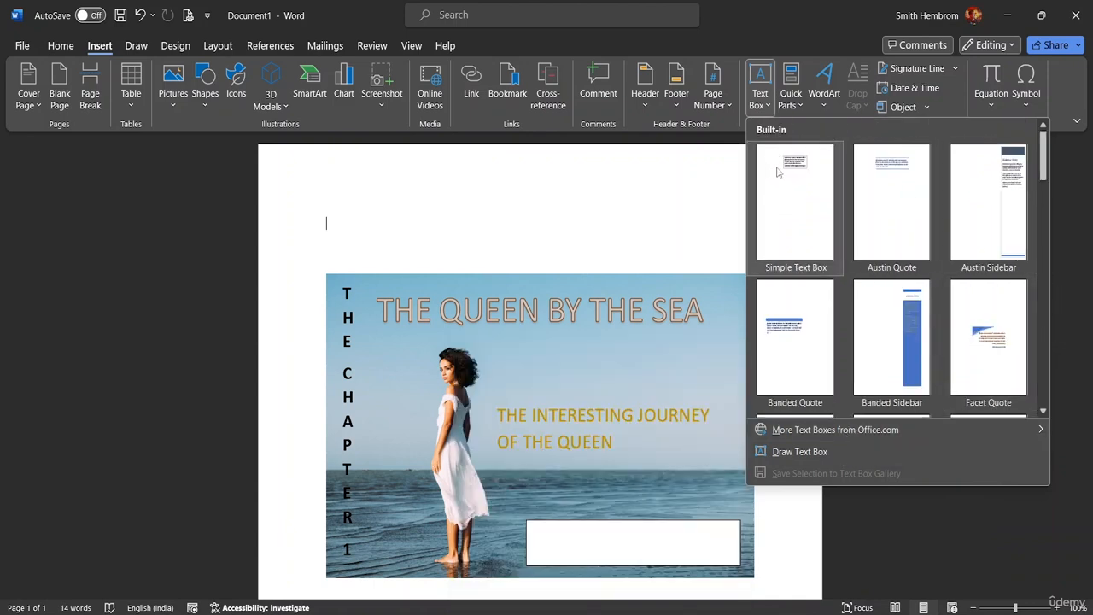
left_click(556, 537)
Remove the fill from the empty text box at the lower right of the seaside picture.
left_click(555, 536)
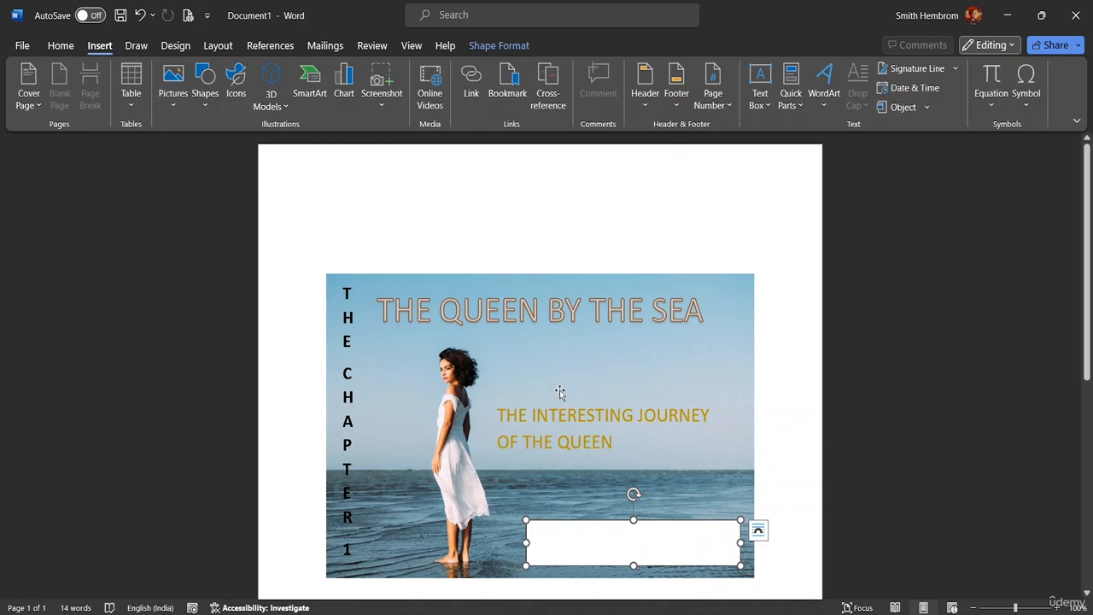
left_click(501, 47)
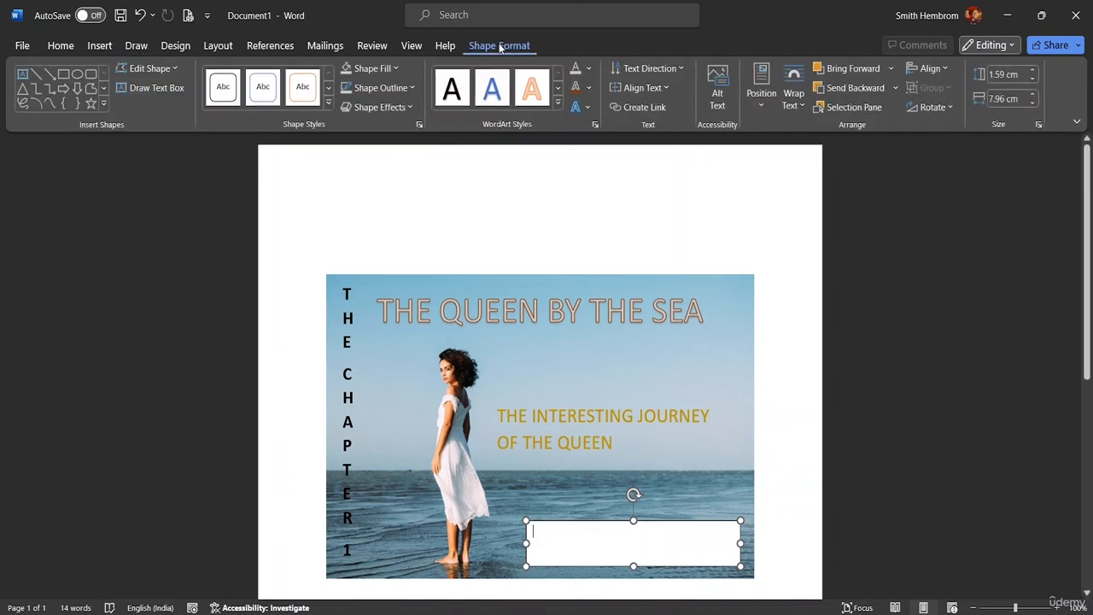
left_click(380, 68)
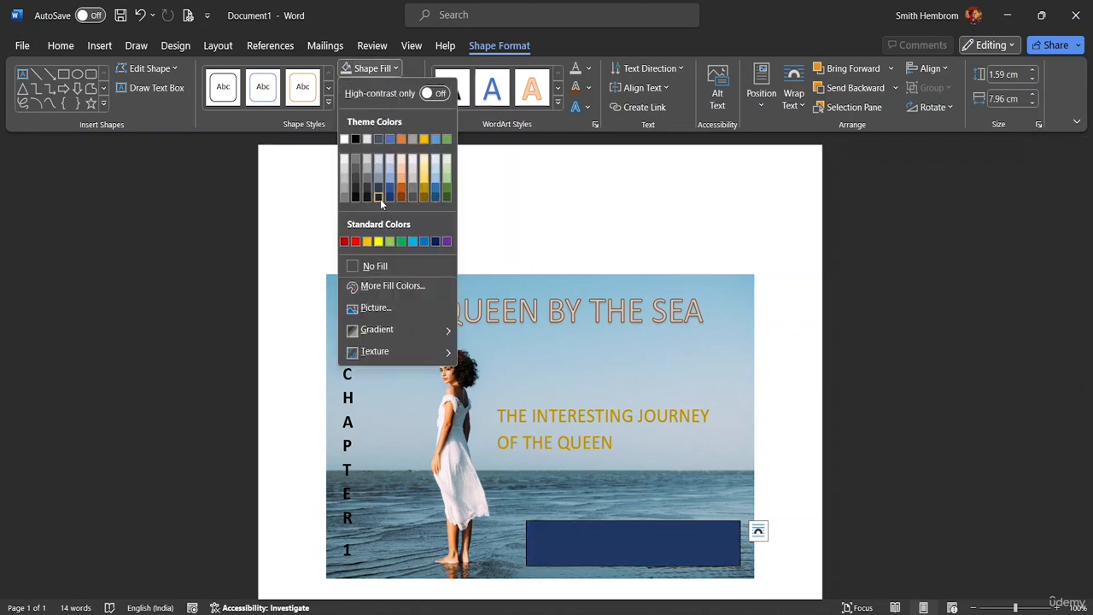
left_click(373, 267)
Set the outline weight of the empty text box to 6 pt.
left_click(379, 87)
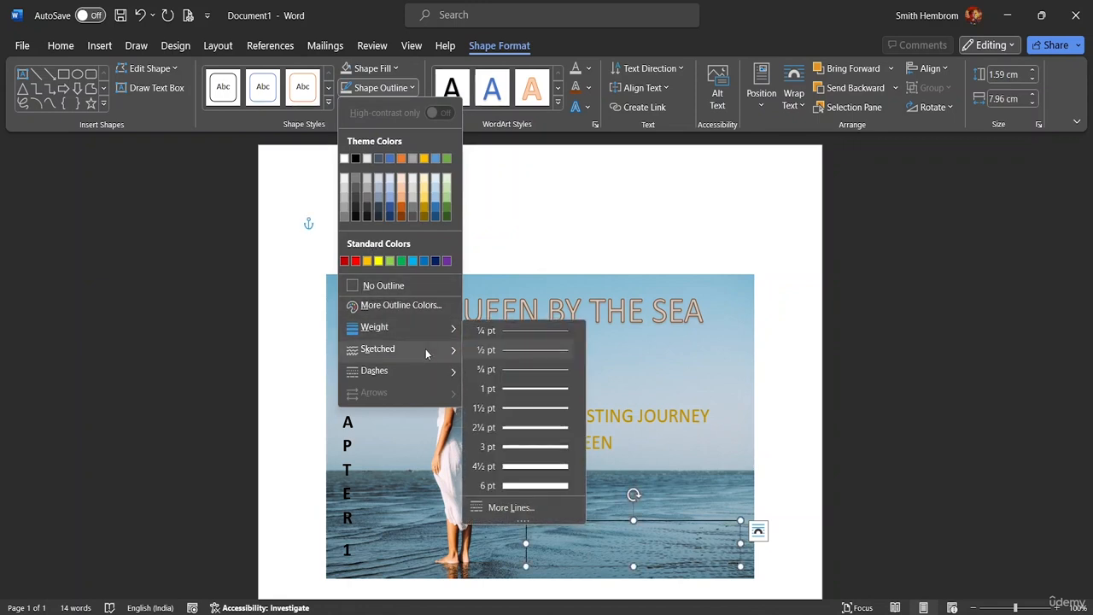
mouse_move(435, 328)
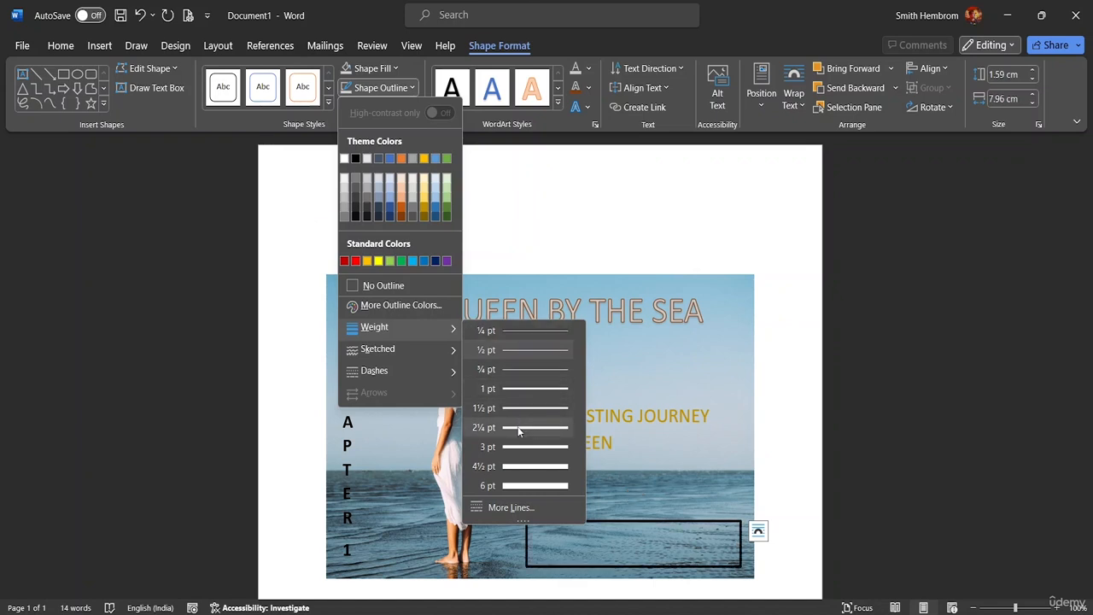
left_click(518, 487)
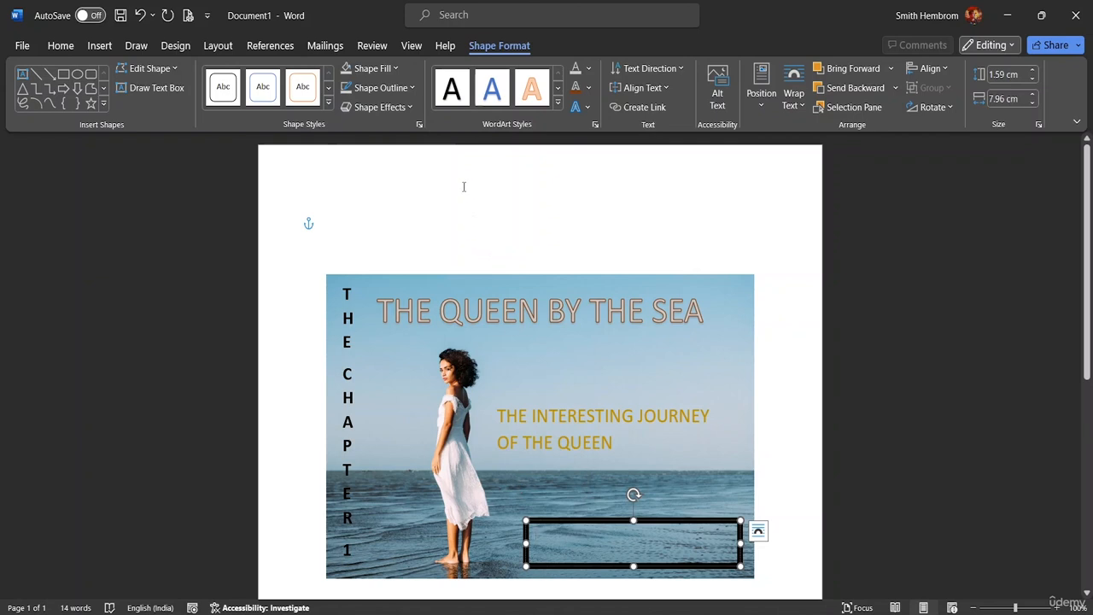
Set the outline weight of the empty text box to 3 pt.
left_click(381, 87)
mouse_move(424, 331)
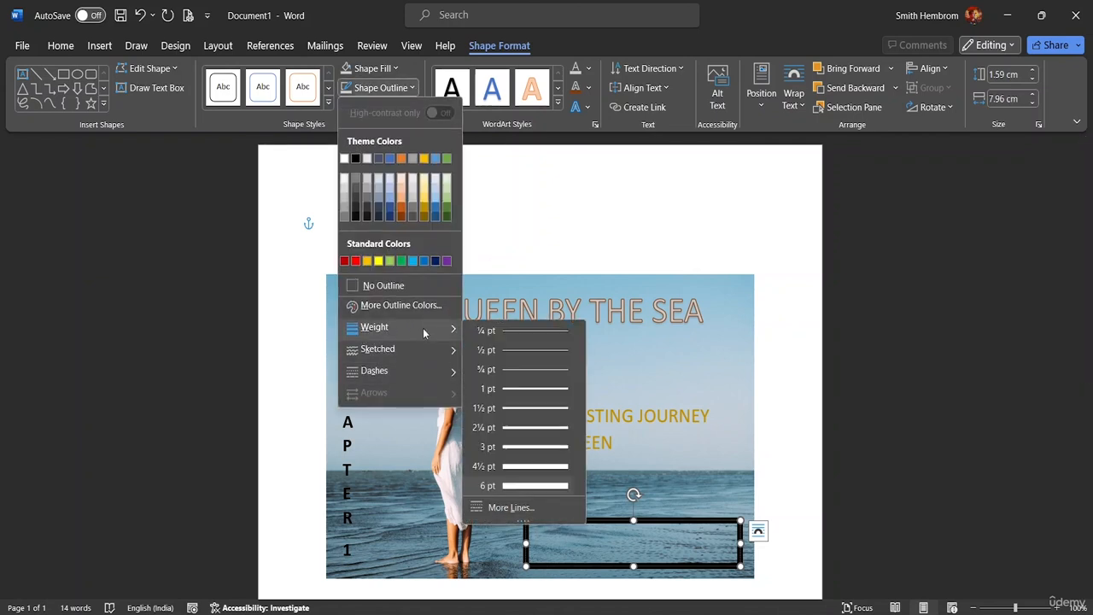
left_click(488, 446)
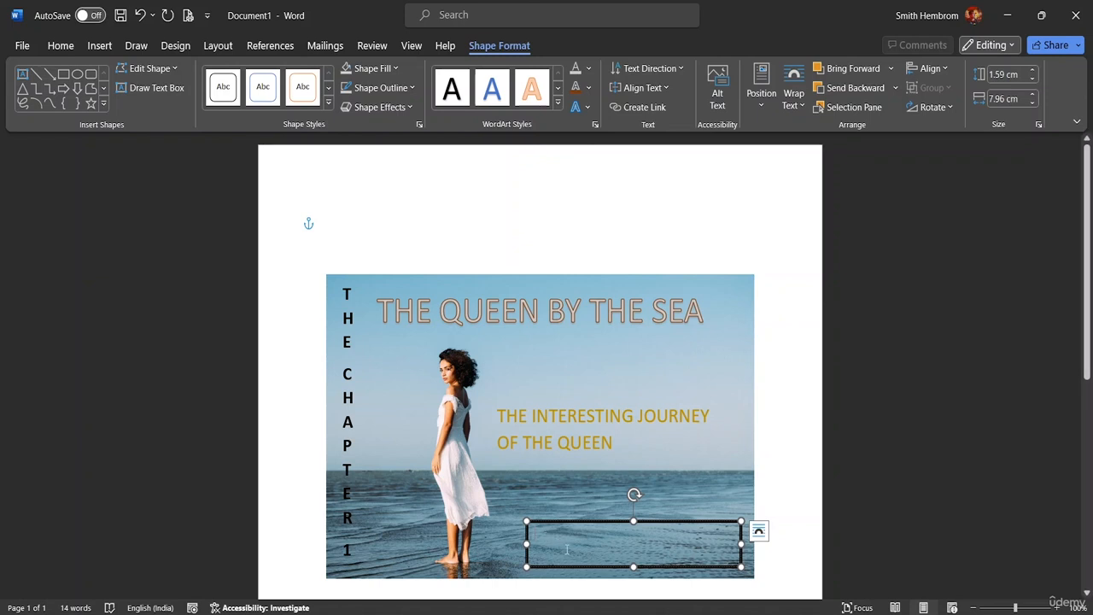
Enter "PATTAYA, THAILAND" in the outlined text box at the lower right of the picture.
type("PA")
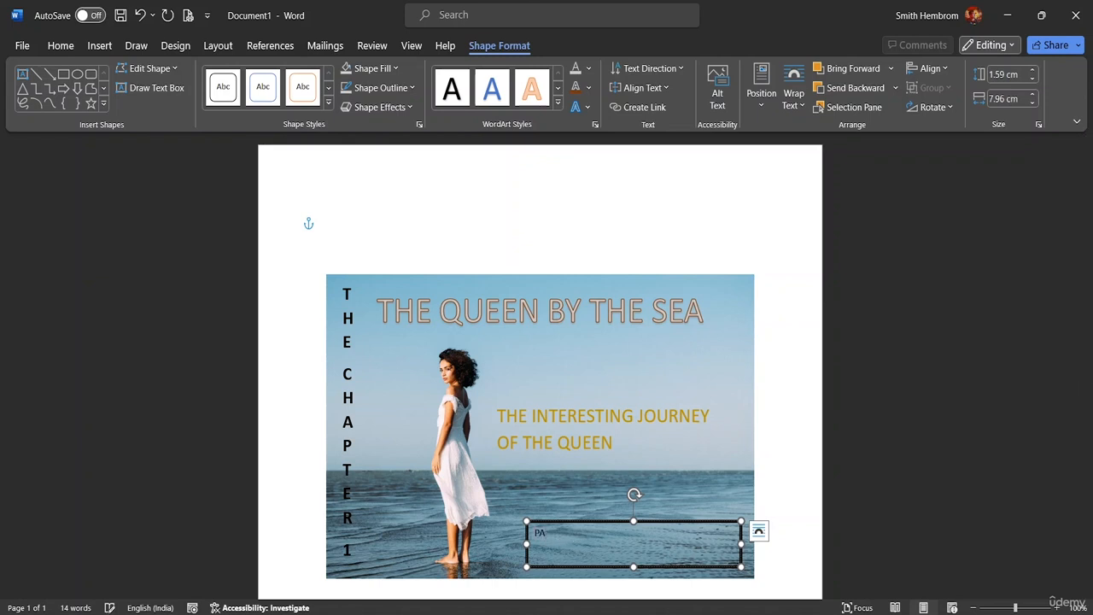
type("TT")
type("AY")
type("A,")
type(" TAHI")
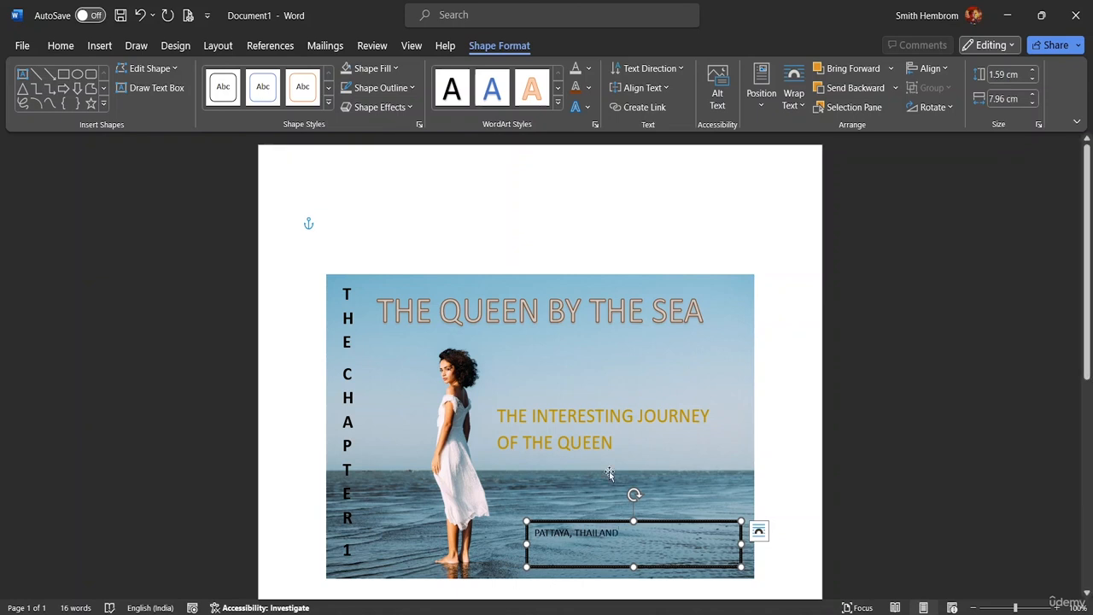
Set all of the "PATTAYA, THAILAND" text to font size 24 and make it bold.
key("ctrl+a")
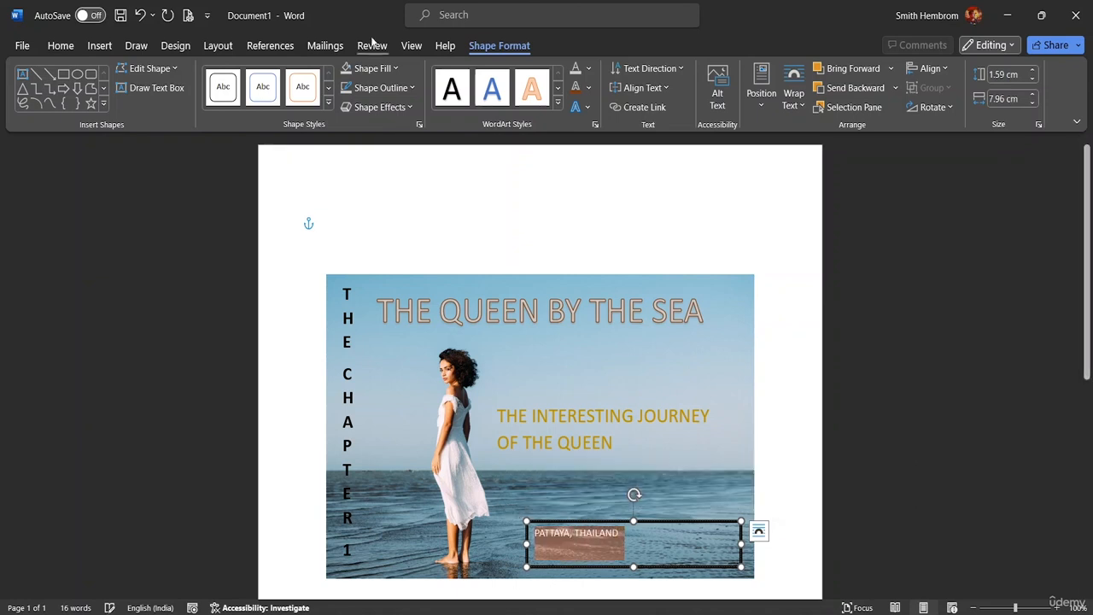
left_click(75, 48)
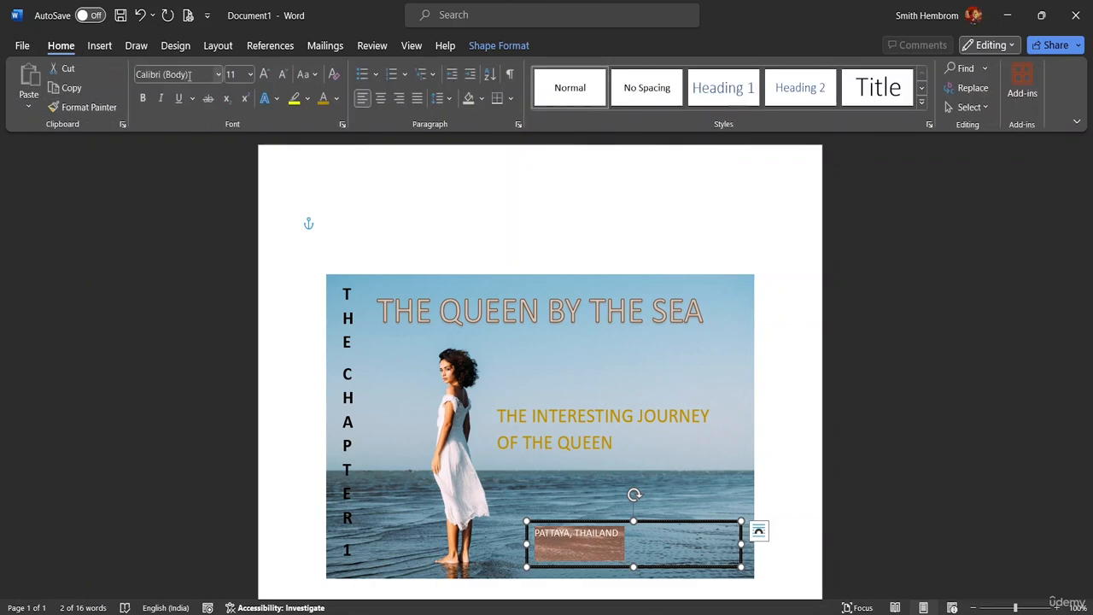
left_click(250, 74)
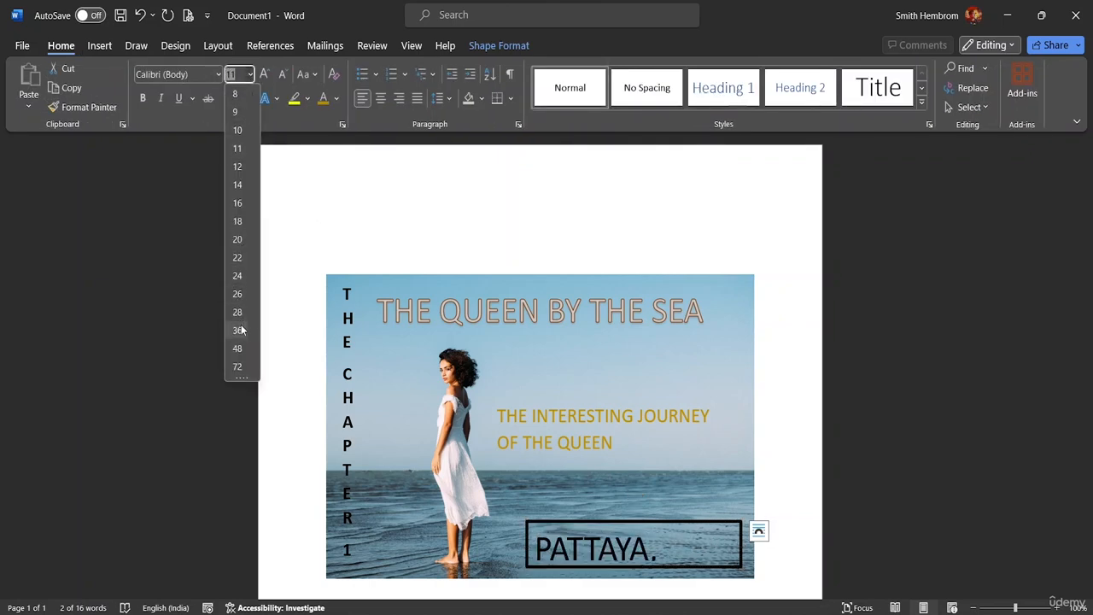
left_click(229, 282)
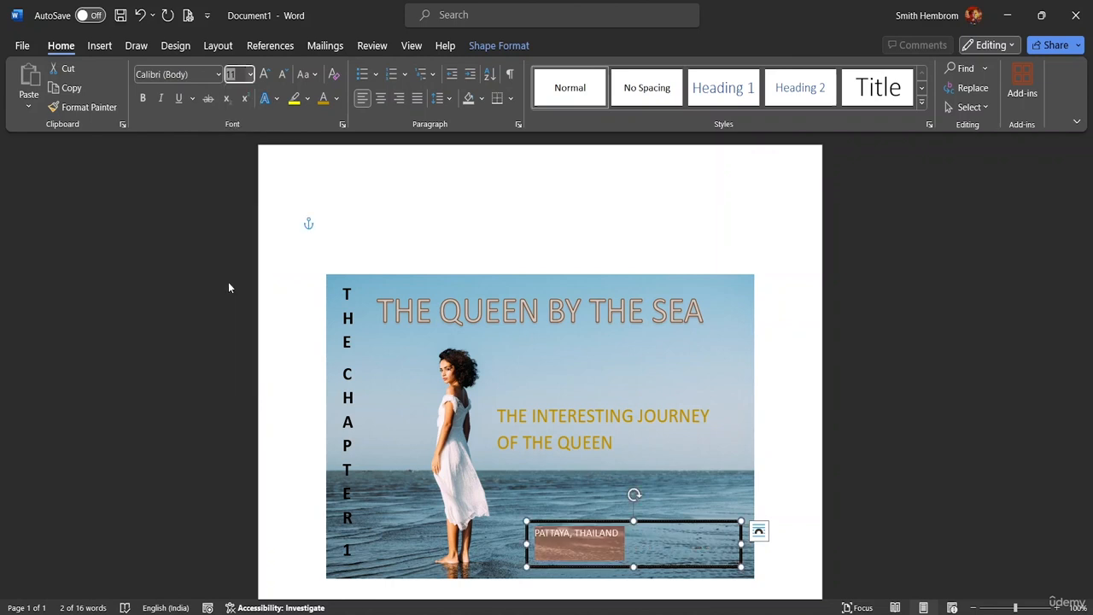
left_click(141, 100)
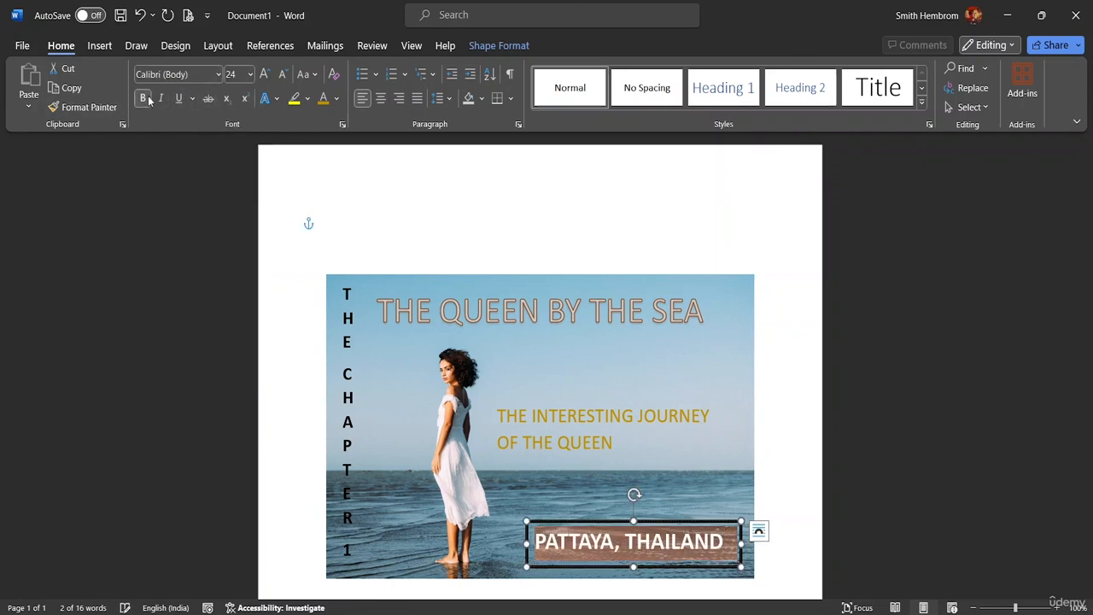
Color the "PATTAYA, THAILAND" text White, Background 1 and deselect the text box.
left_click(337, 99)
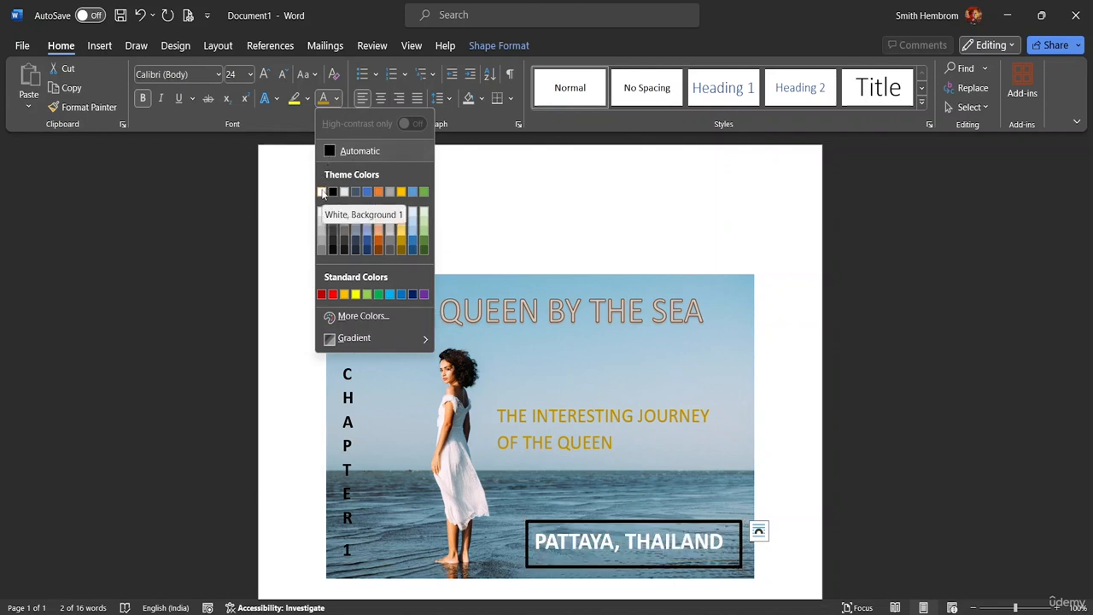
left_click(323, 194)
left_click(784, 492)
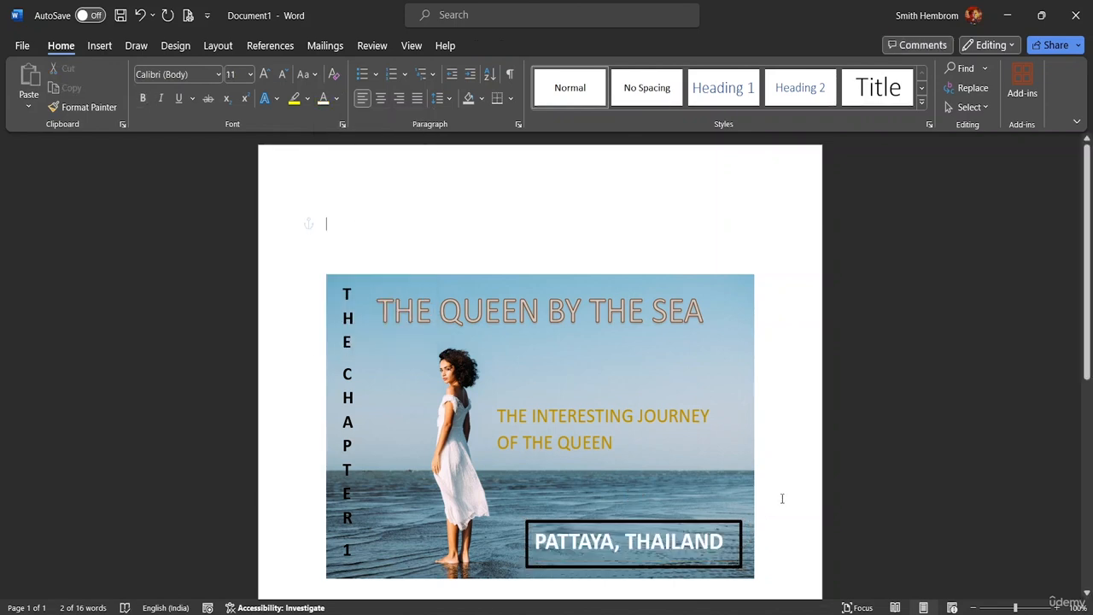
Shift the "PATTAYA, THAILAND" text box slightly down and right, and tighten its height and width around the text.
left_click(532, 523)
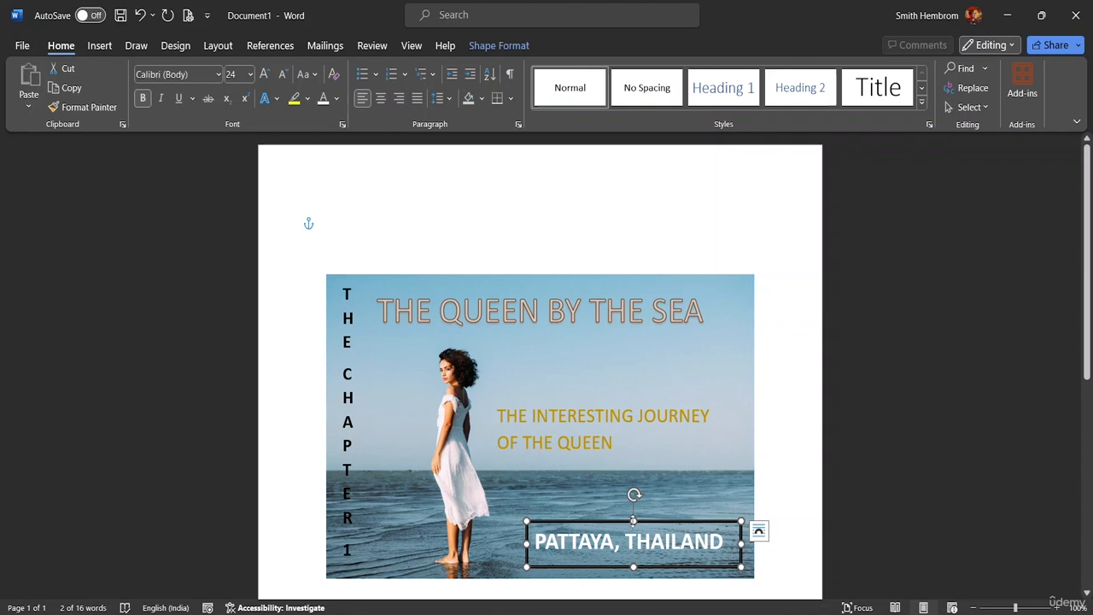
mouse_move(609, 525)
left_mouse_down()
mouse_move(621, 523)
mouse_move(613, 535)
left_mouse_up()
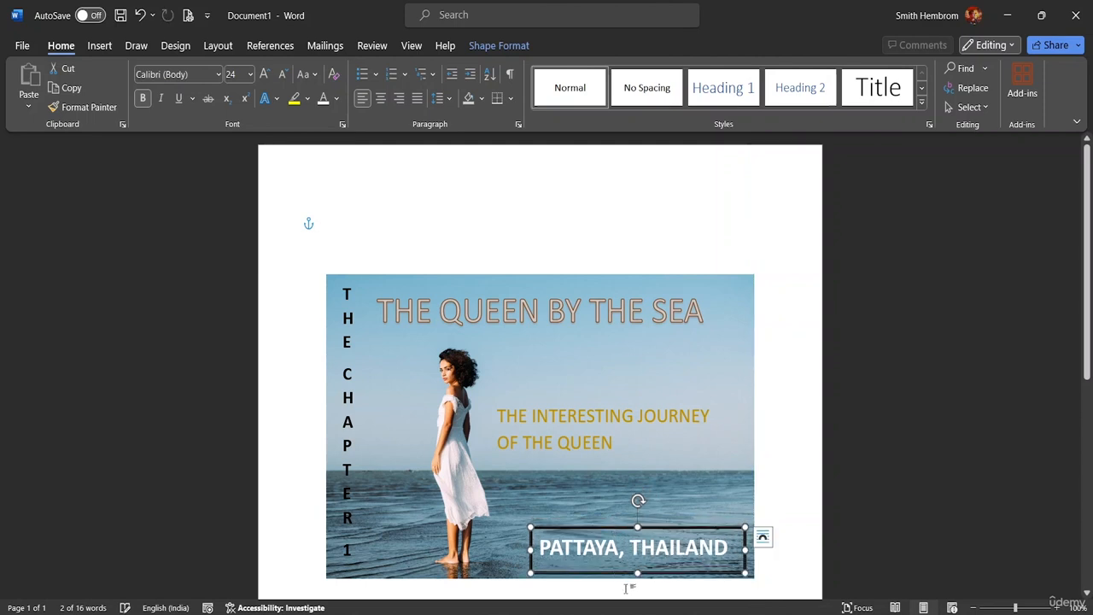
left_click_drag(637, 571, 637, 564)
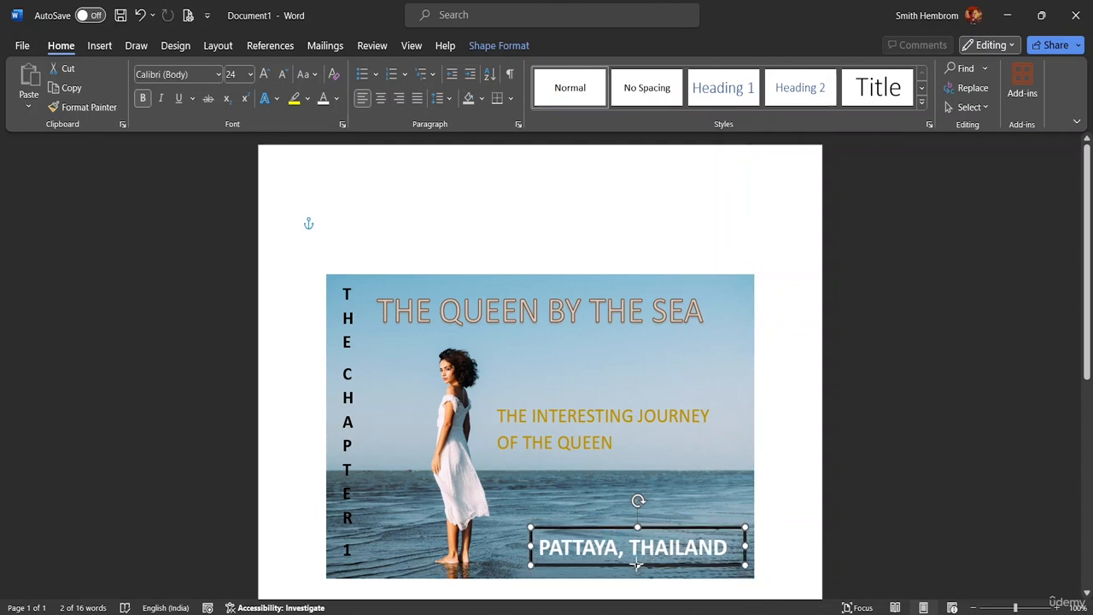
left_click_drag(741, 546, 739, 546)
left_click_drag(530, 546, 527, 546)
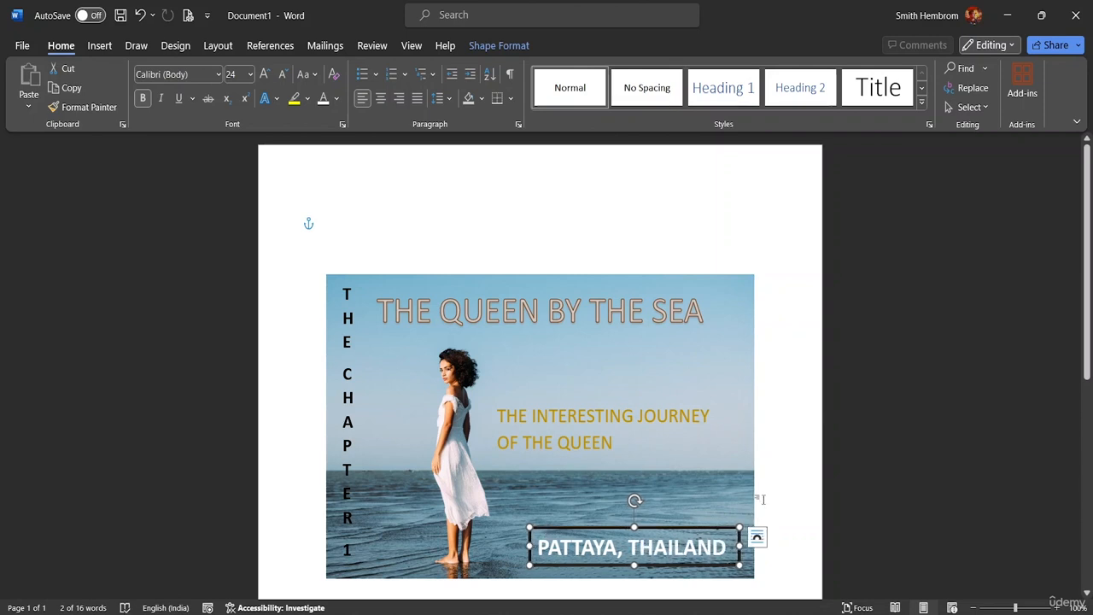
Draw a horizontal straight line about 9.2 cm long directly beneath the subtitle "THE INTERESTING JOURNEY OF THE QUEEN".
left_click(927, 534)
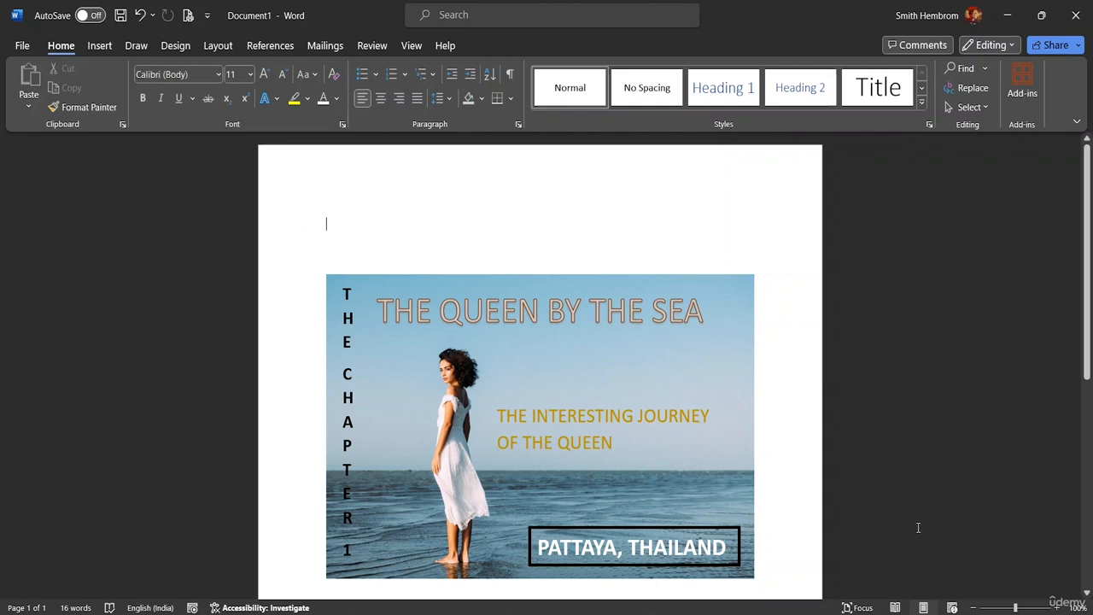
scroll(496, 275, "down", 1)
scroll(561, 283, "down", 3)
scroll(561, 284, "up", 2)
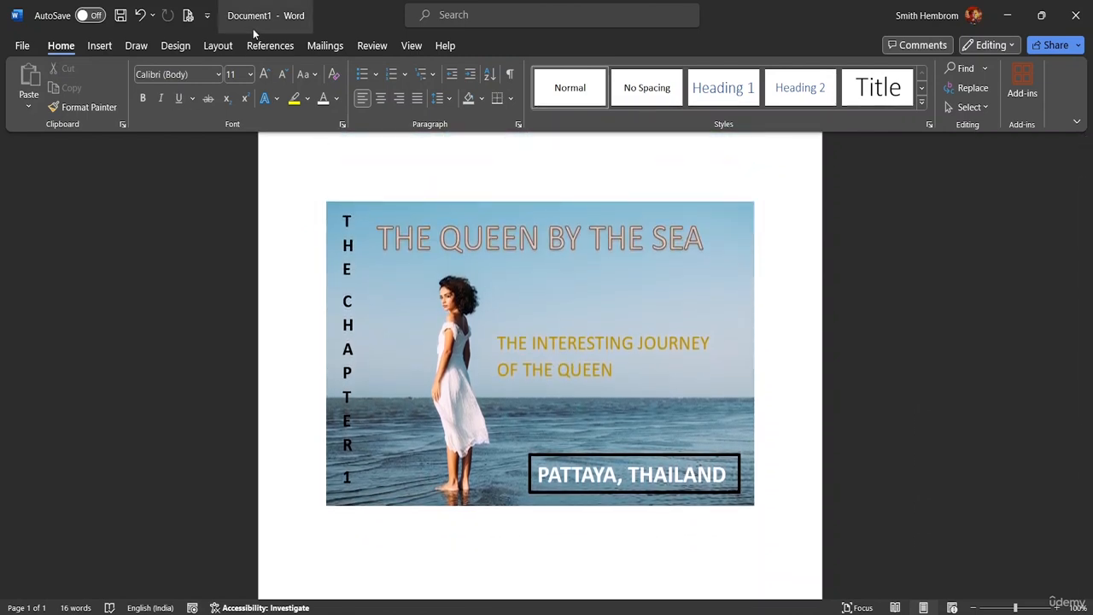
left_click(100, 46)
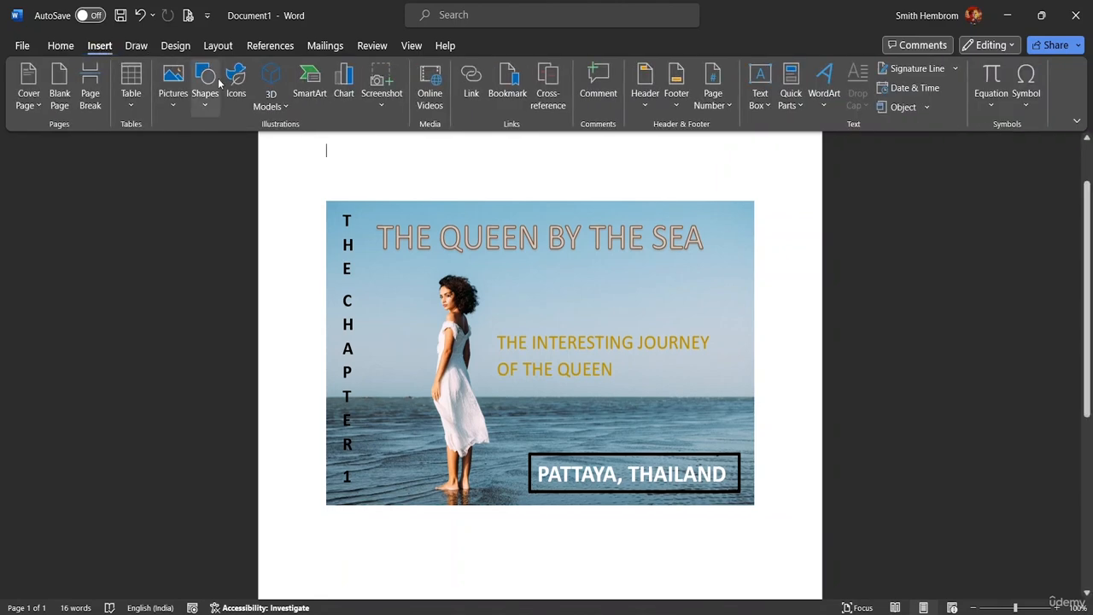
left_click(206, 102)
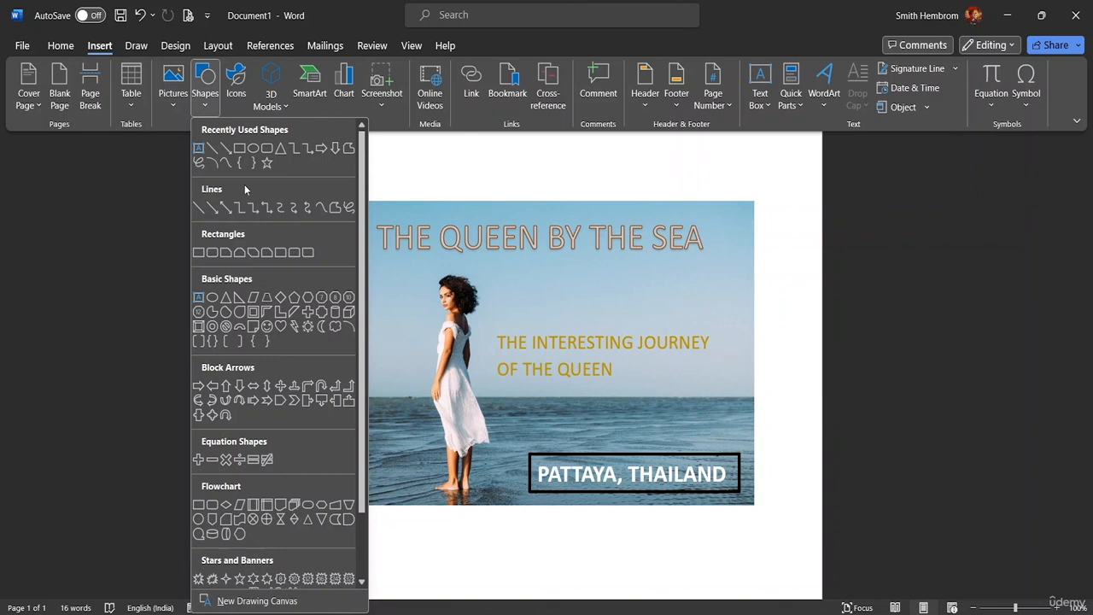
scroll(232, 326, "down", 3)
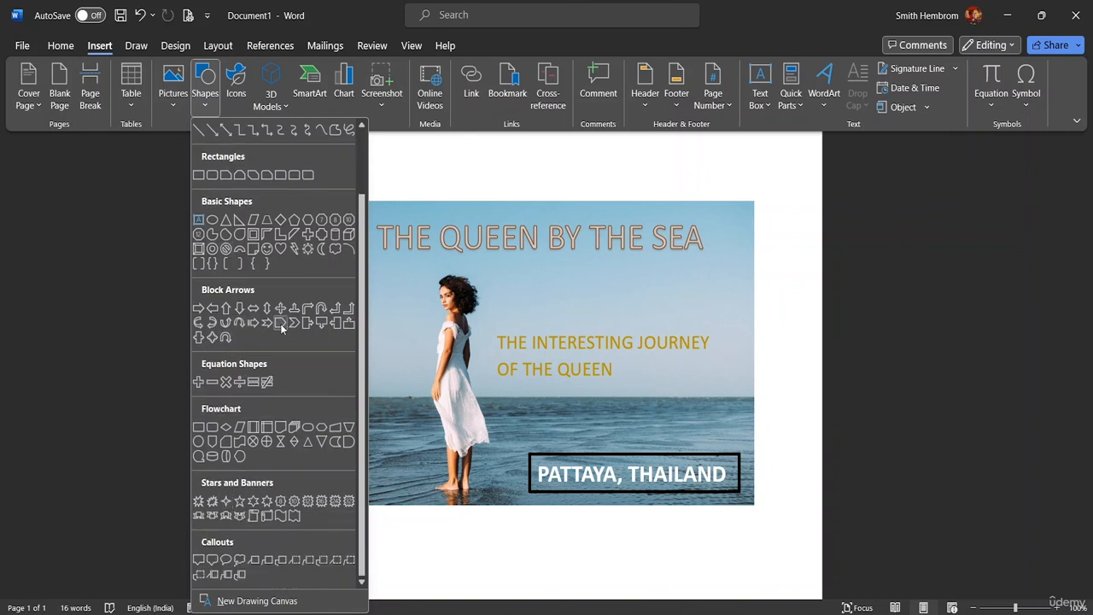
scroll(282, 329, "up", 3)
left_click(198, 211)
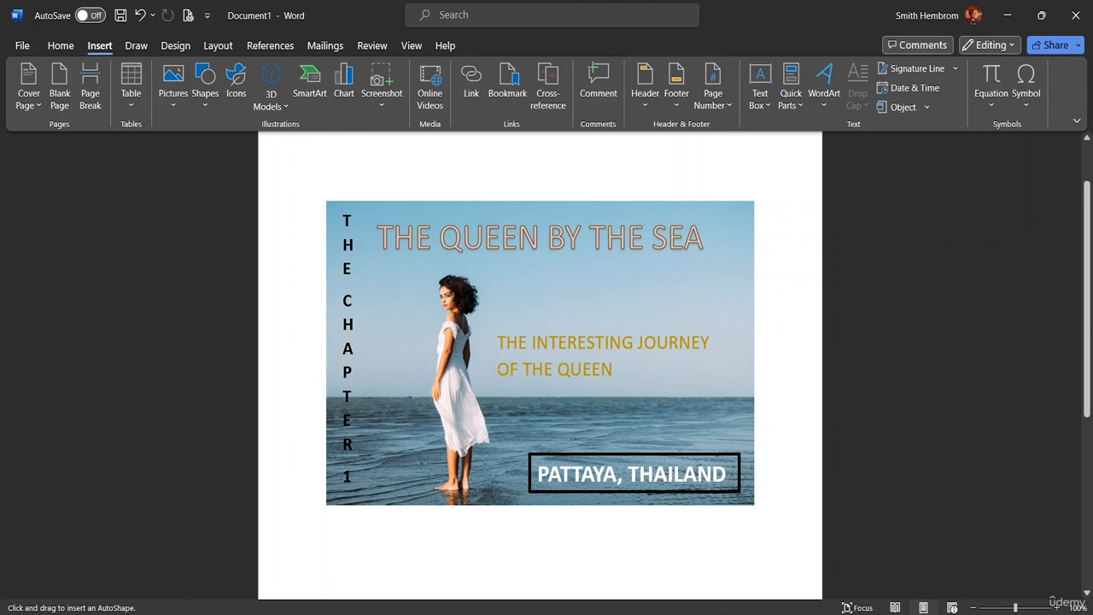
left_click_drag(493, 382, 505, 382)
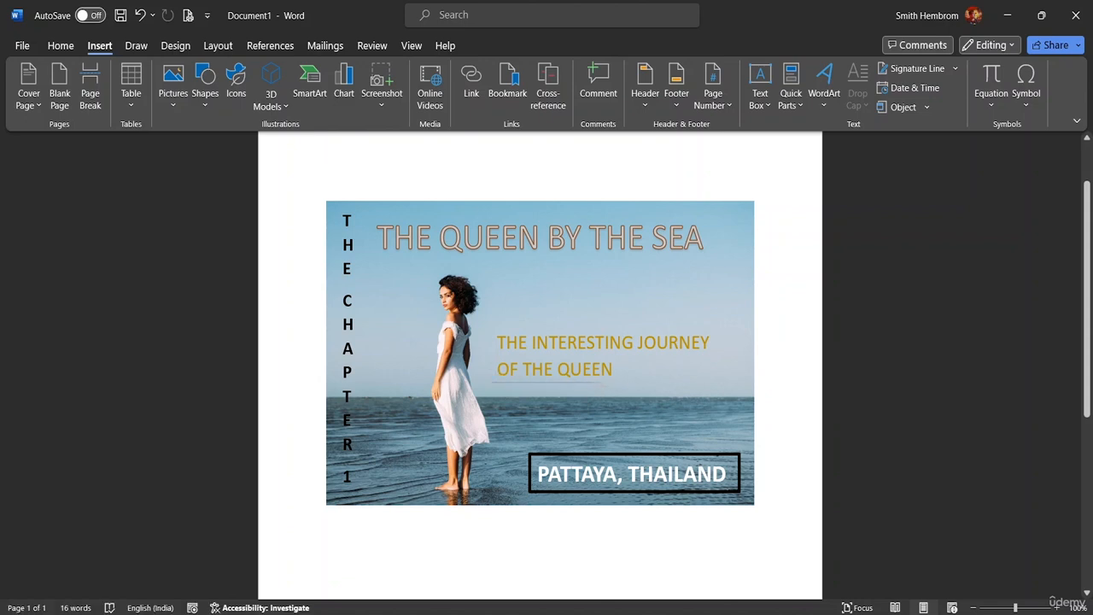
left_click_drag(601, 382, 739, 382)
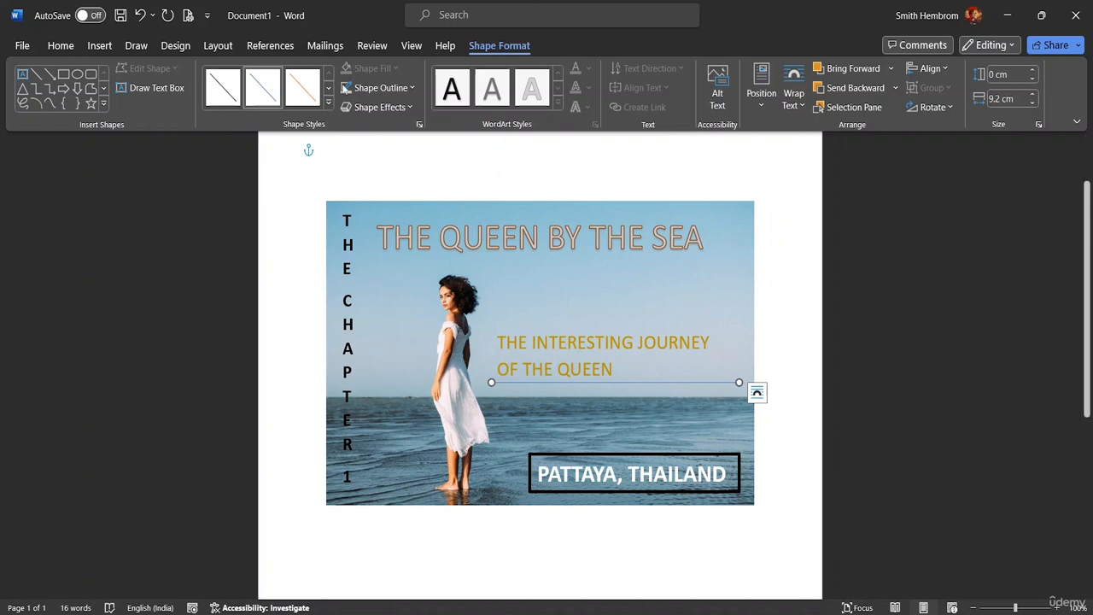
Set the line under the subtitle to 3 pt weight with the darkest orange theme color, and deselect it.
left_click(402, 87)
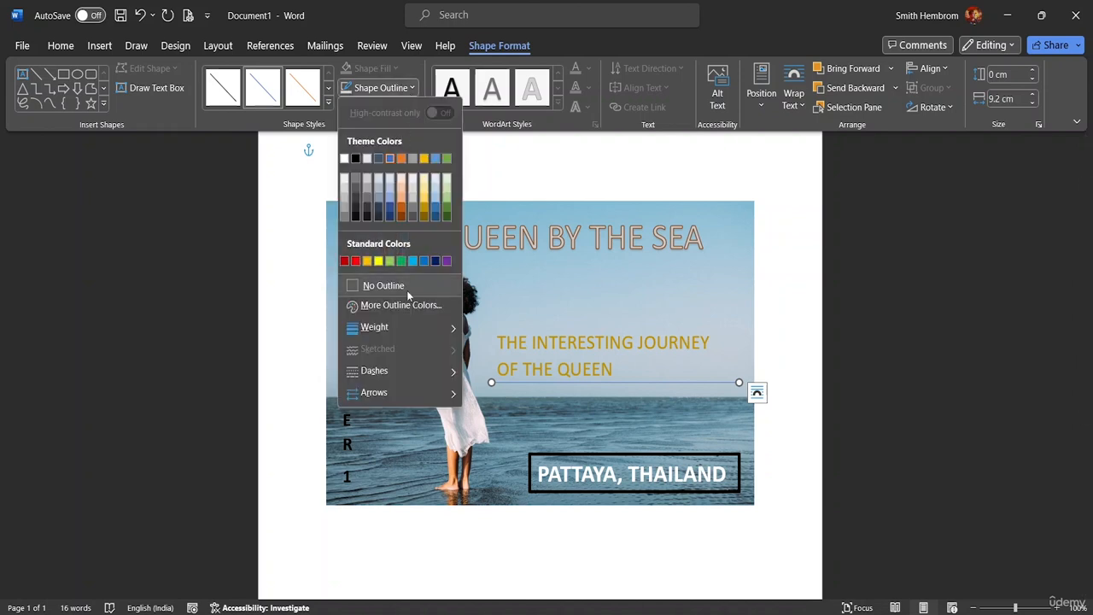
mouse_move(410, 325)
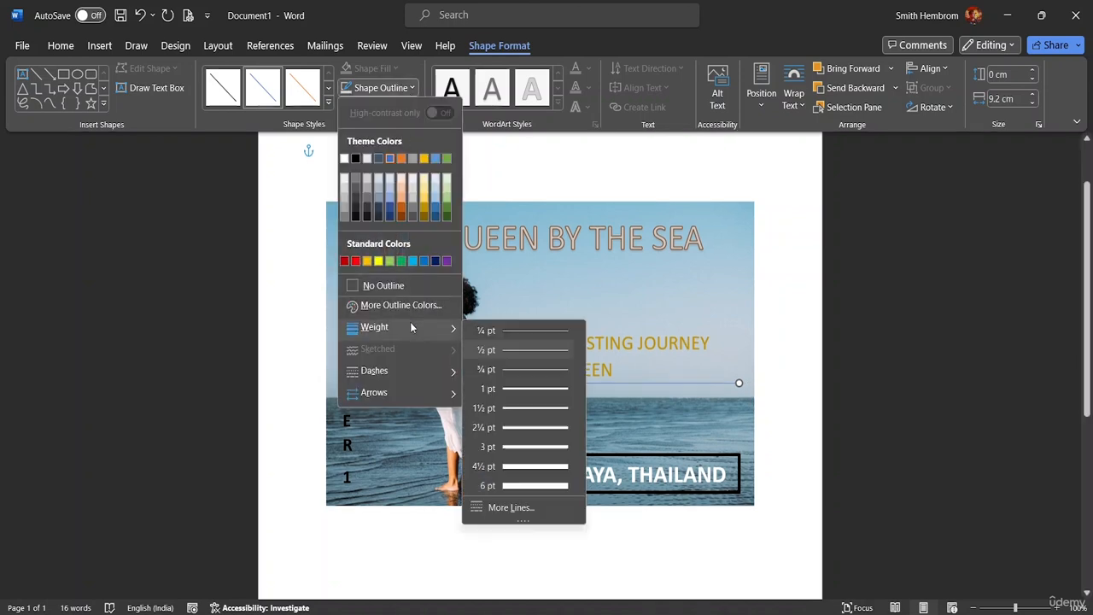
left_click(507, 442)
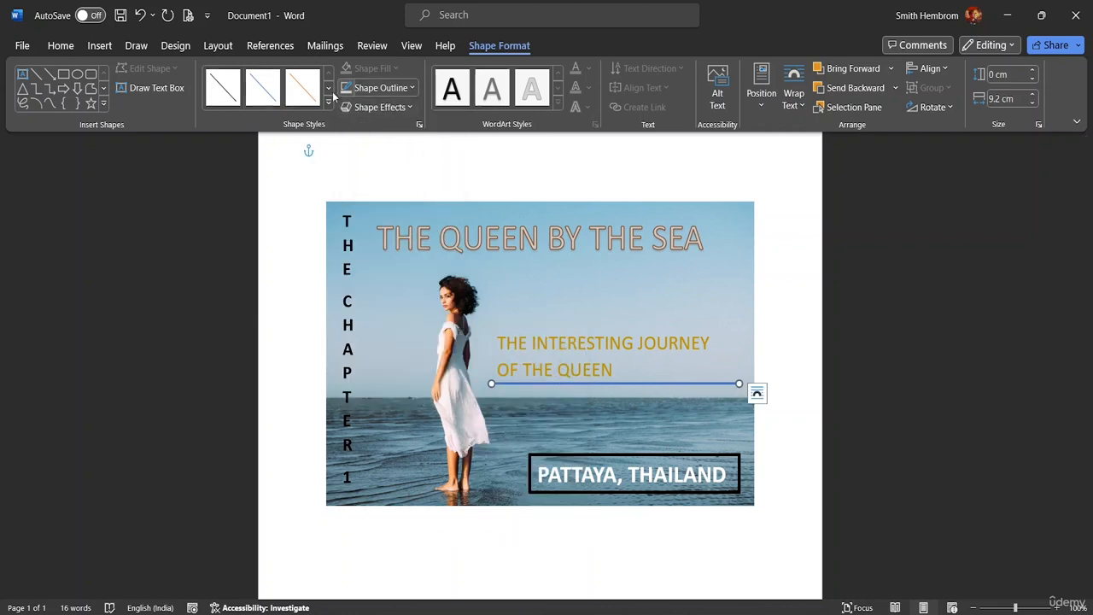
left_click(408, 88)
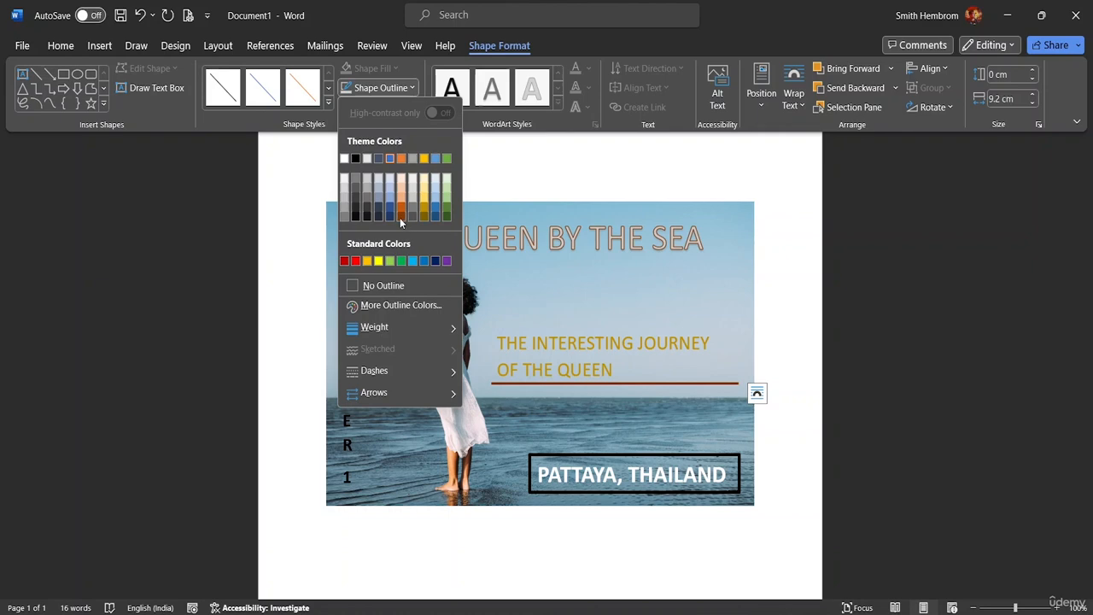
left_click(401, 218)
left_click(766, 344)
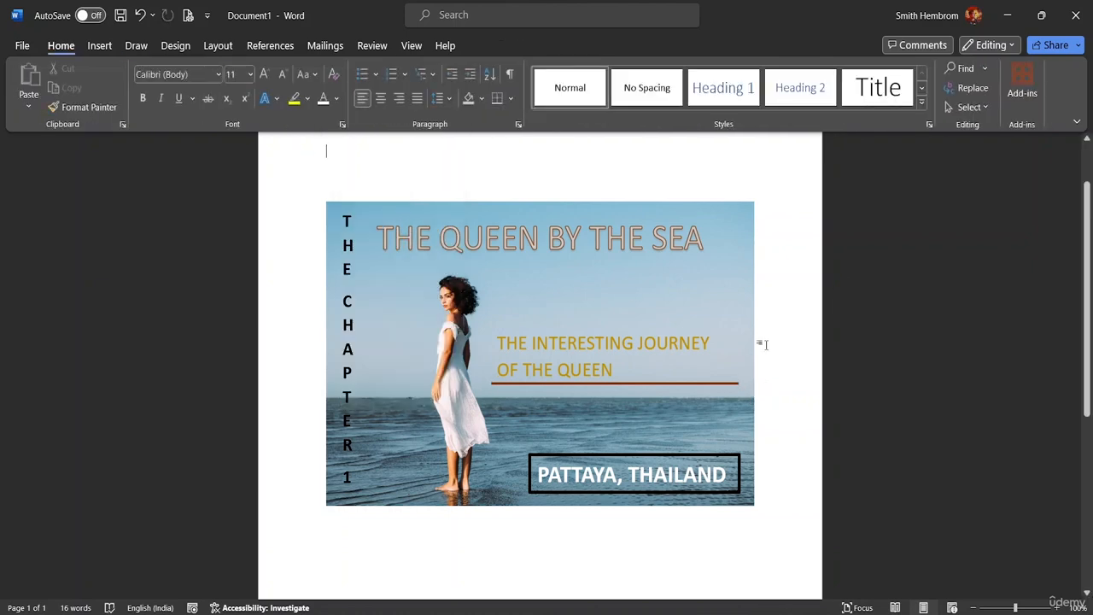
Make the subtitle "THE INTERESTING JOURNEY OF THE QUEEN" bold and italic, and deselect it.
left_click_drag(619, 370, 497, 342)
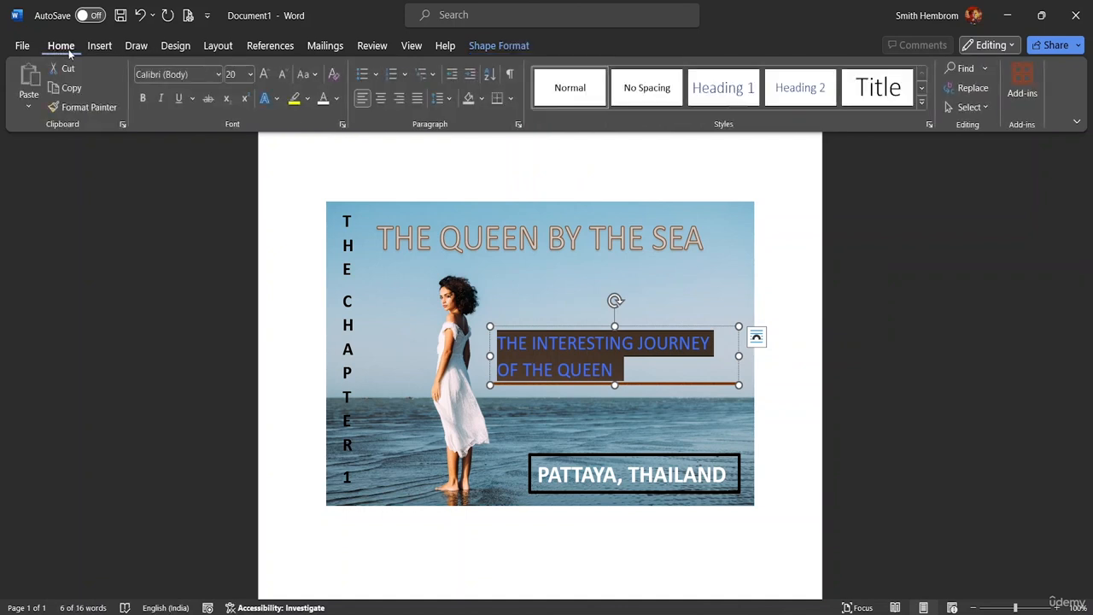
left_click(143, 97)
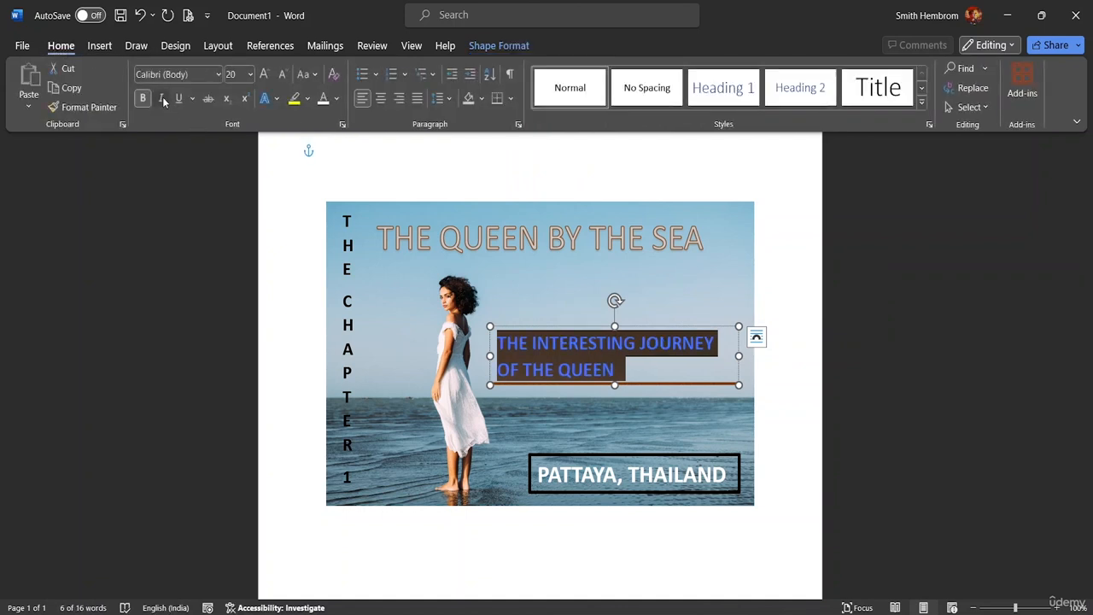
left_click(162, 99)
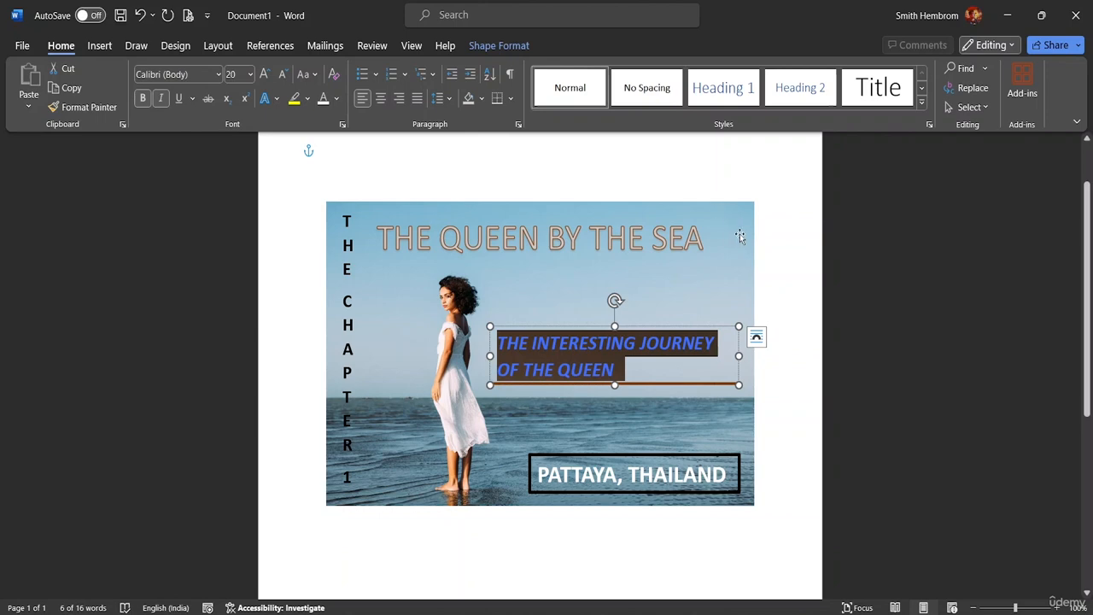
left_click(877, 251)
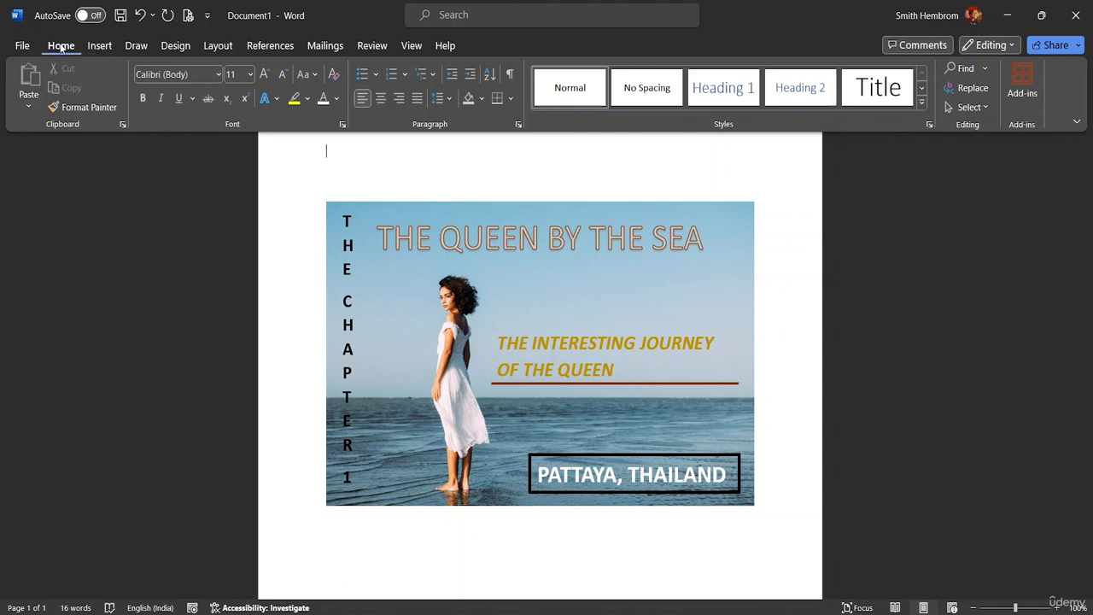
Start saving the document as a new file and choose the "MS Word Advanced Resource File" folder as its location.
left_click(21, 47)
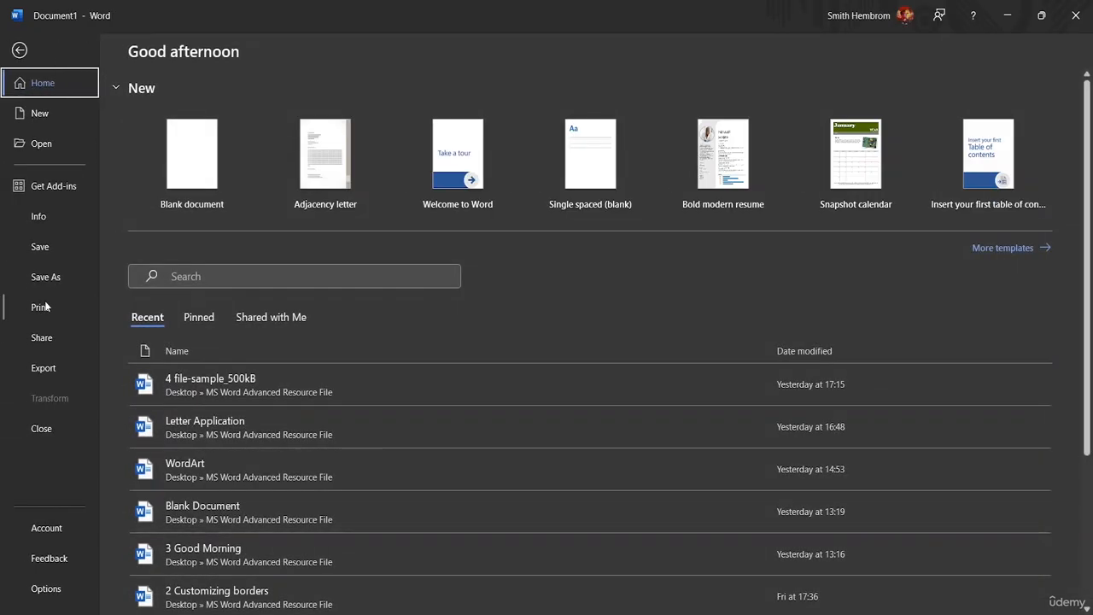
left_click(47, 274)
left_click(171, 303)
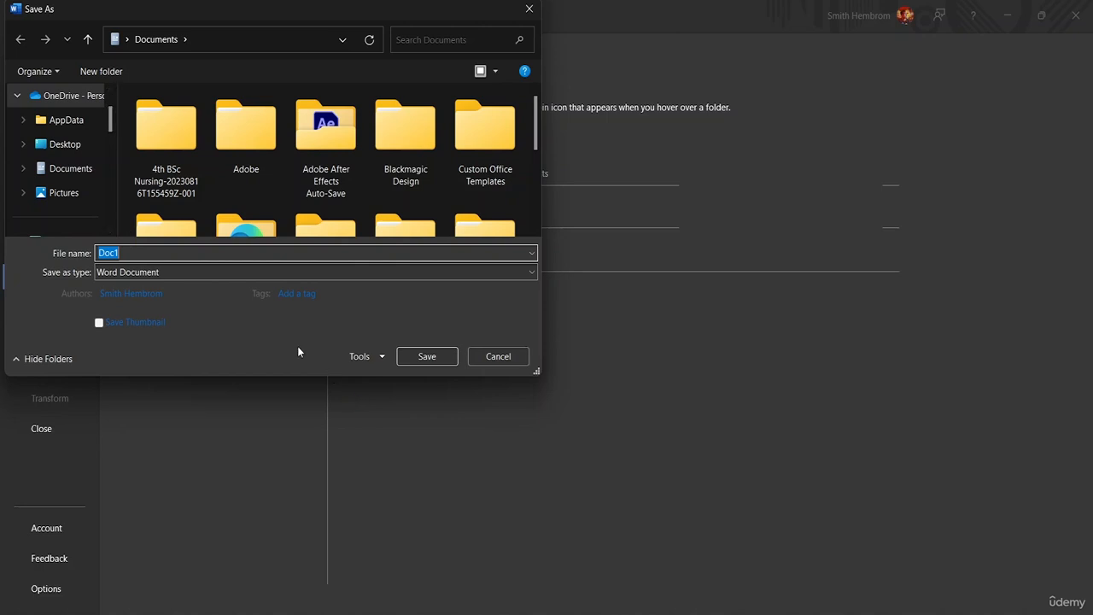
scroll(146, 135, "down", 5)
scroll(74, 159, "down", 5)
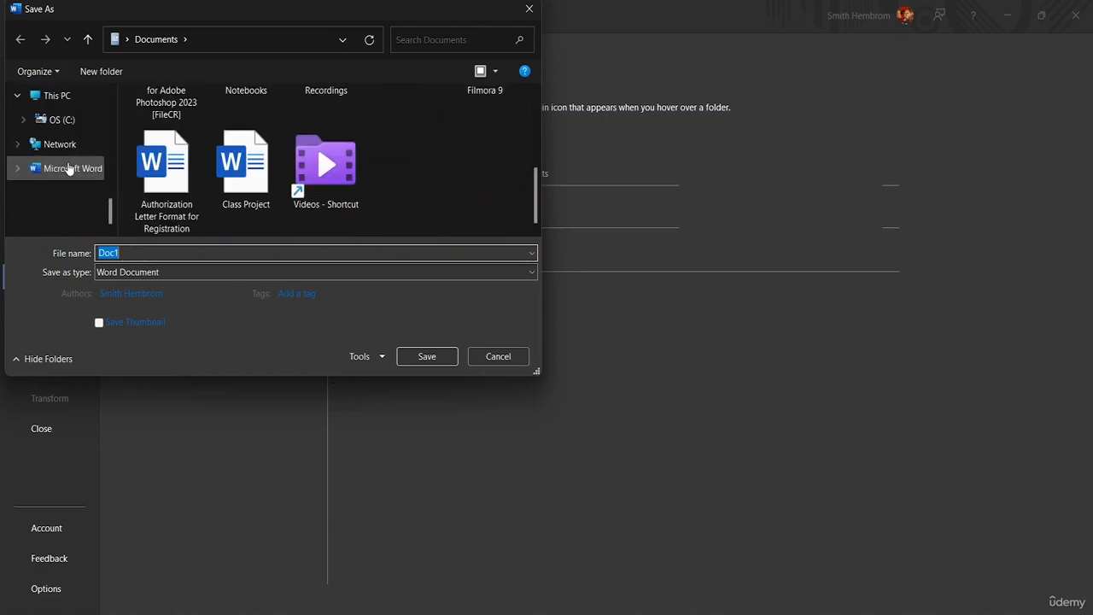
scroll(68, 171, "up", 3)
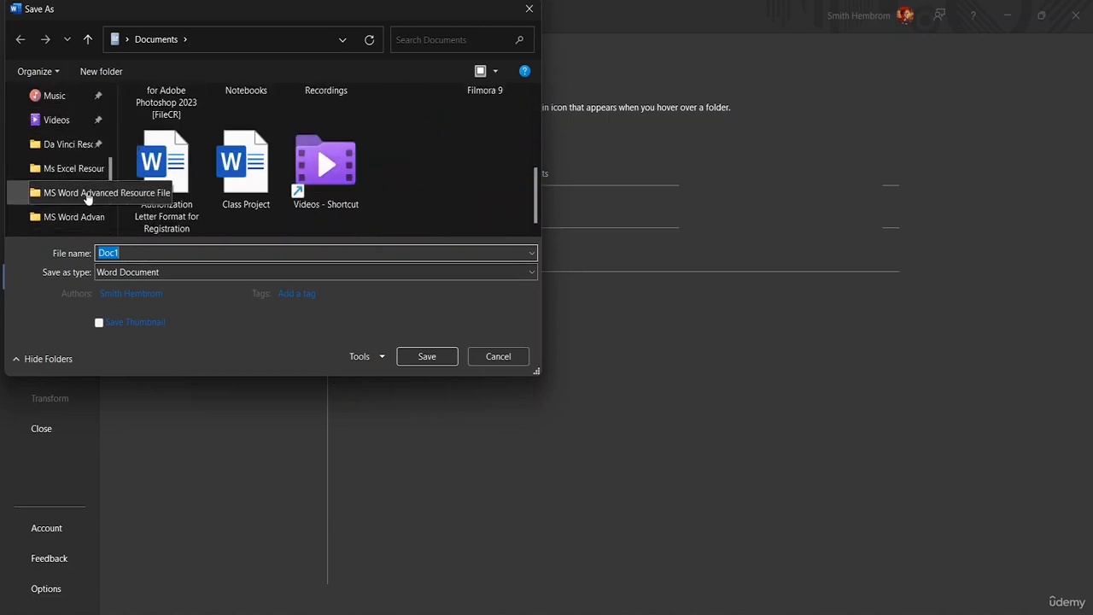
left_click(88, 194)
Name the file "Text inside Image" and save it as a Word Document.
double_click(142, 253)
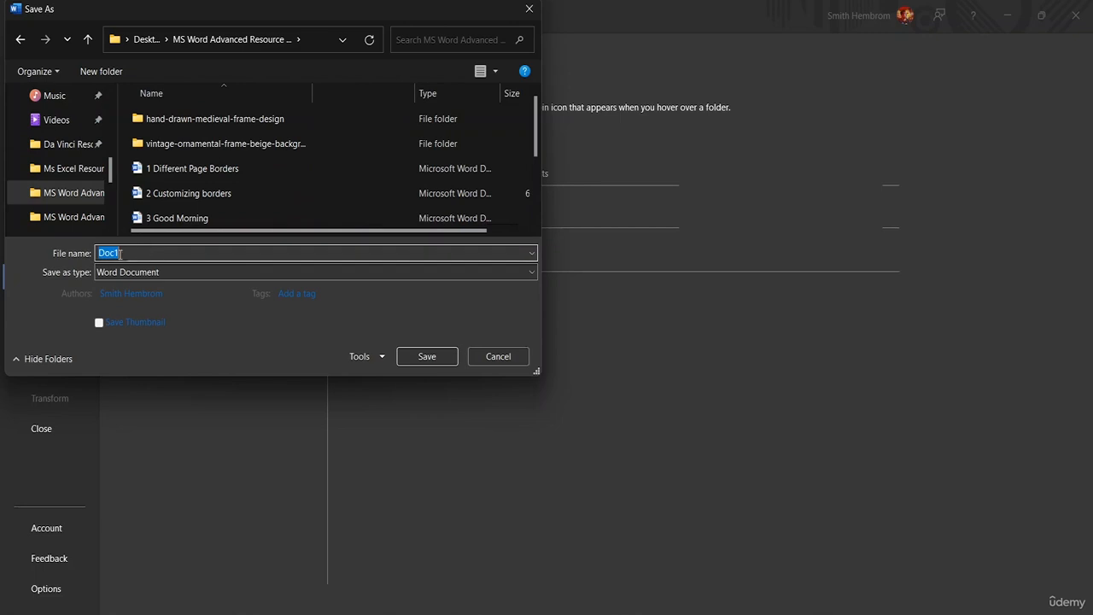
key("BackSpace")
type("tE")
key("BackSpace")
type("ext inns")
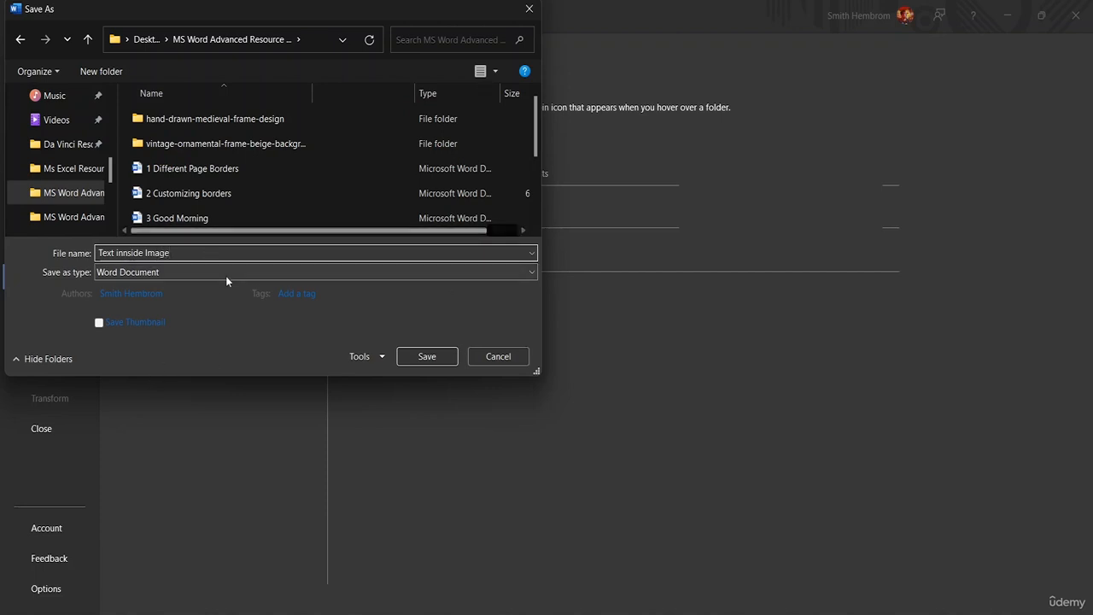
left_click(123, 253)
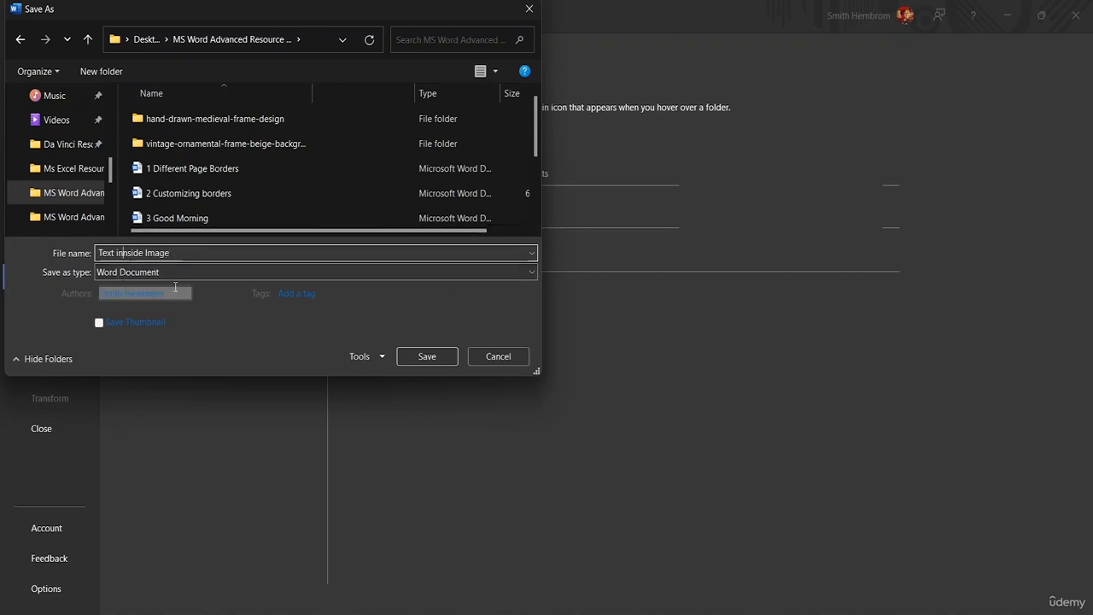
key("BackSpace")
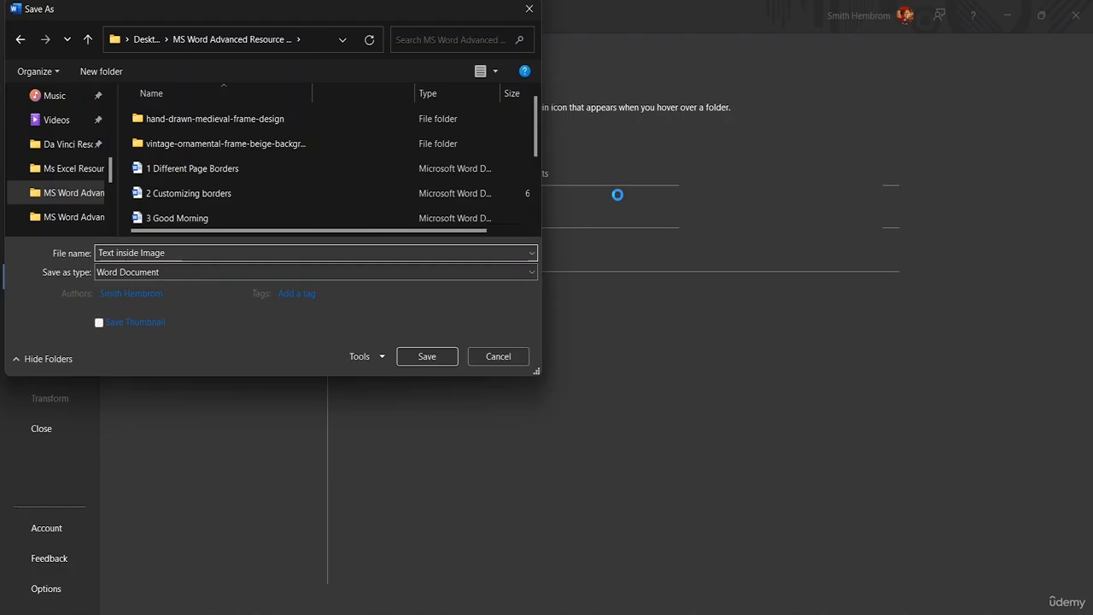
left_click(444, 354)
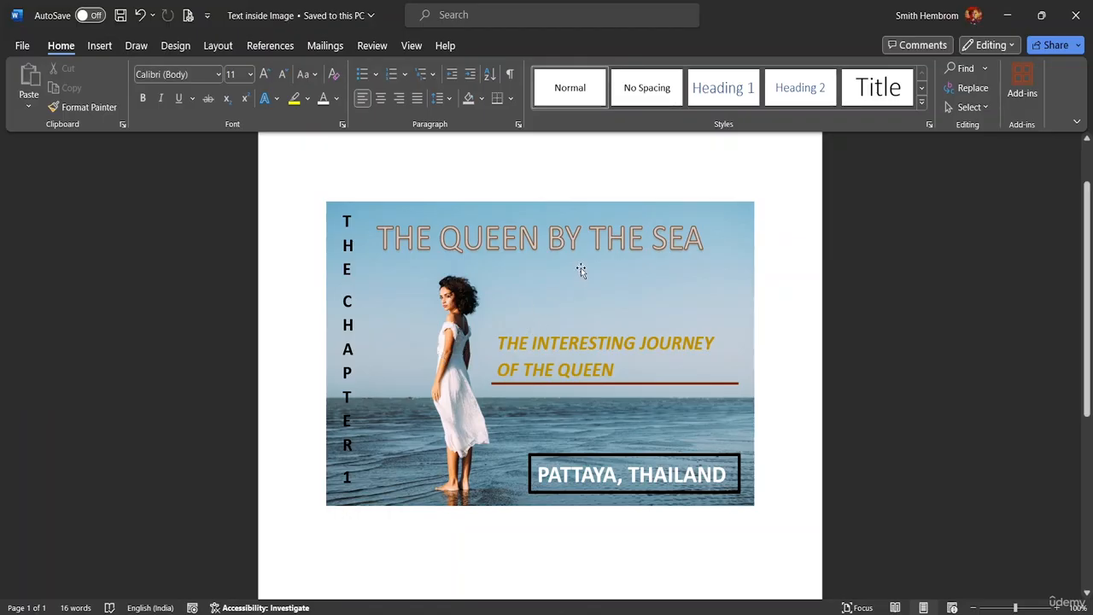
Give the seaside picture a light orange border using a custom color from the standard color palette.
left_click(330, 206)
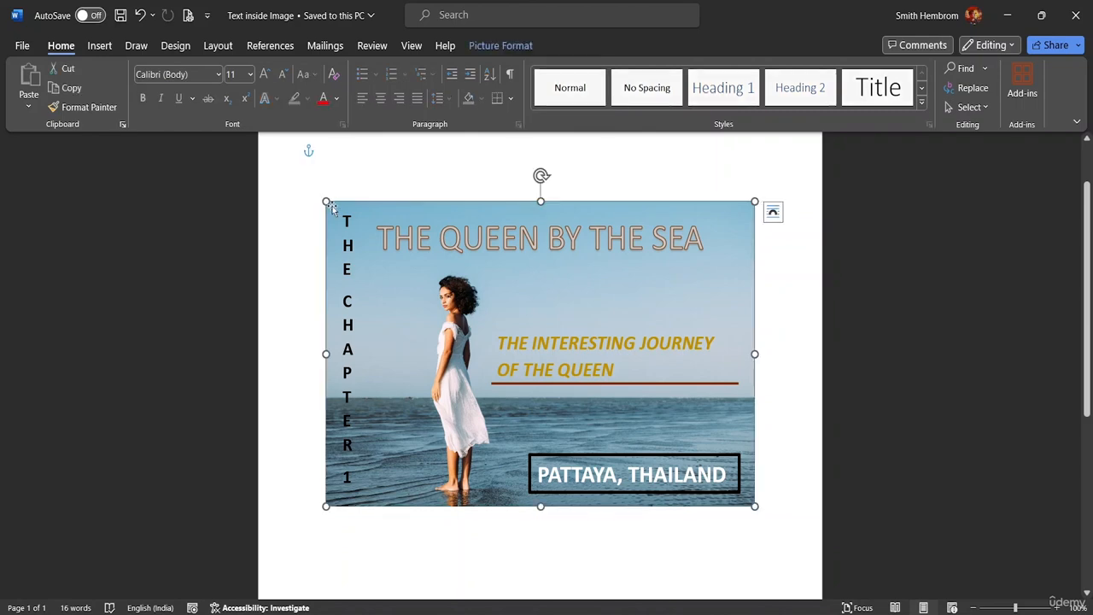
left_click(507, 47)
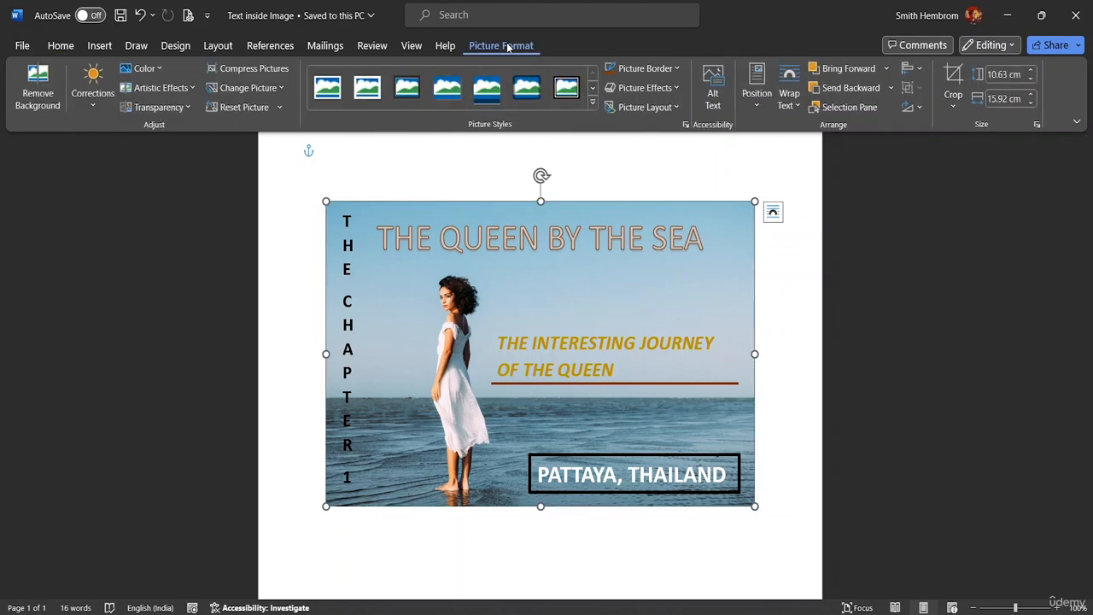
left_click(671, 69)
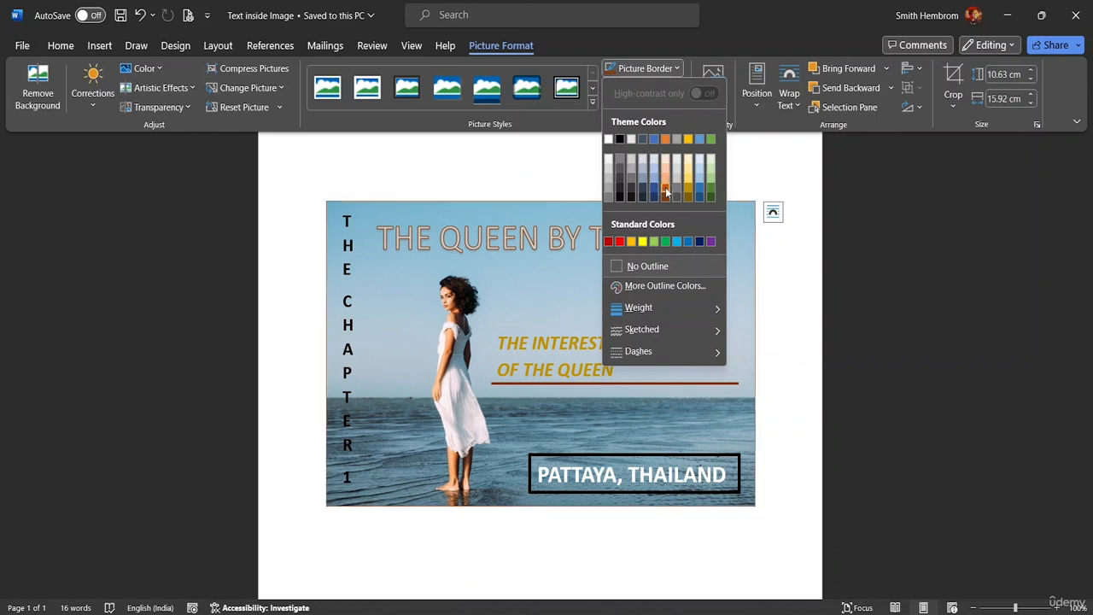
left_click(647, 286)
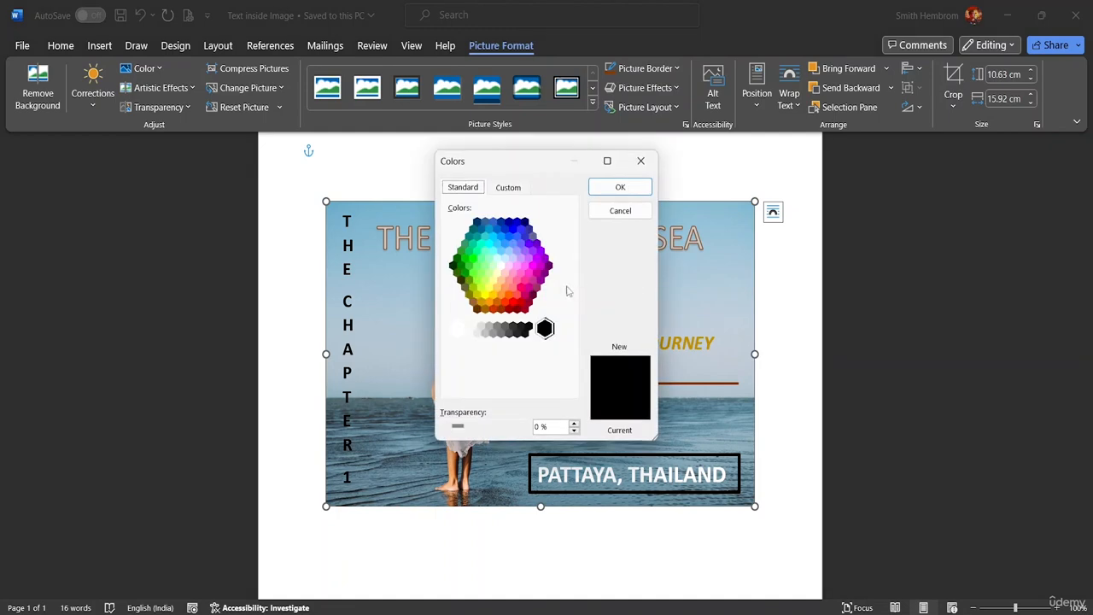
left_click(506, 276)
left_click(497, 287)
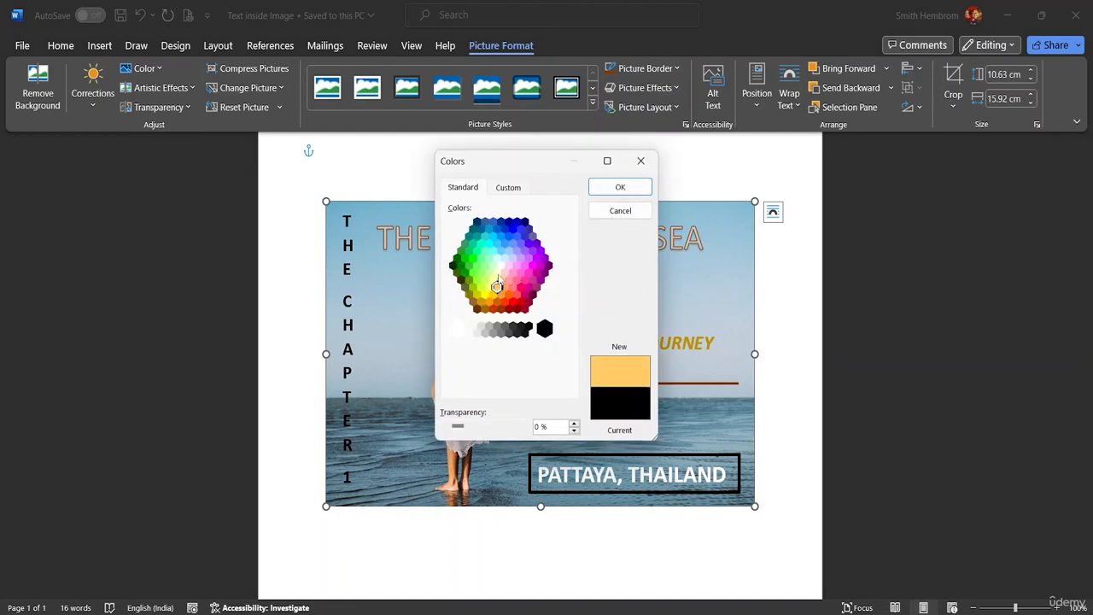
left_click(619, 187)
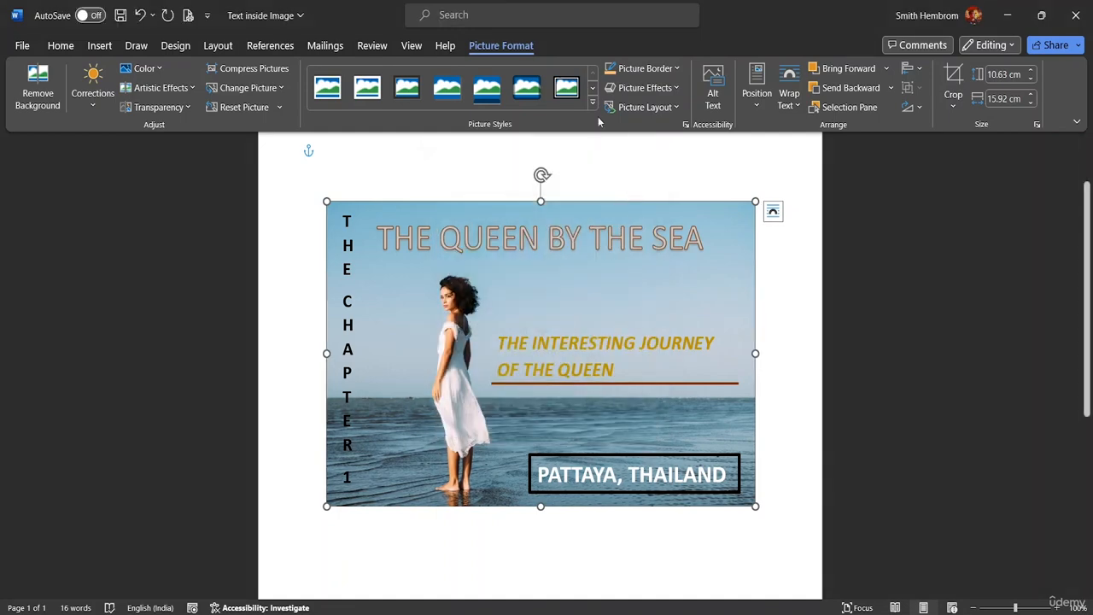
Set the picture border's weight to 6 pt.
left_click(671, 69)
mouse_move(674, 348)
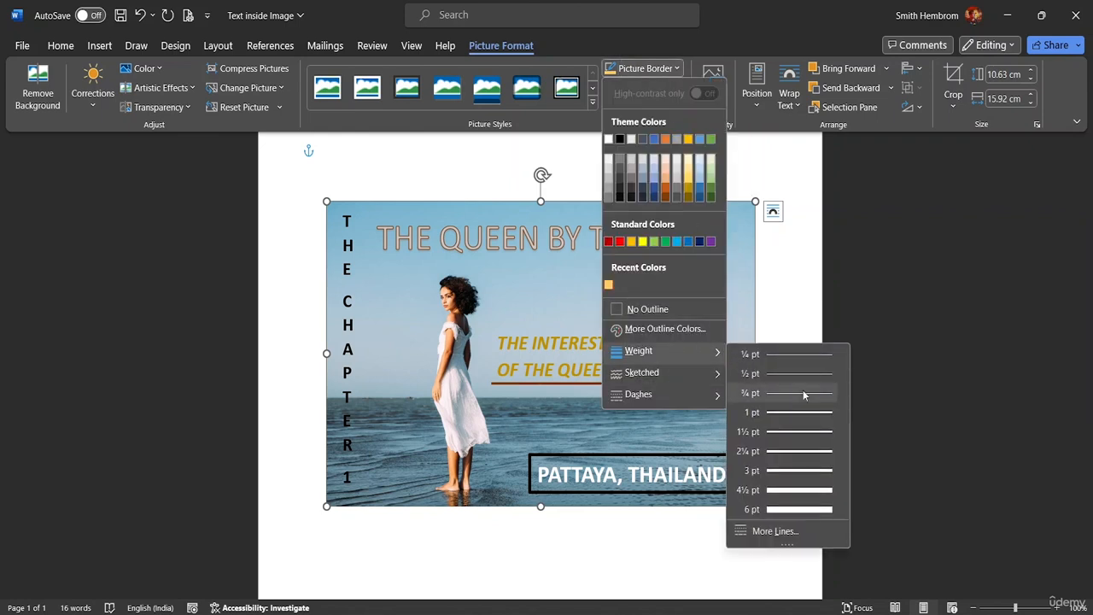
left_click(803, 513)
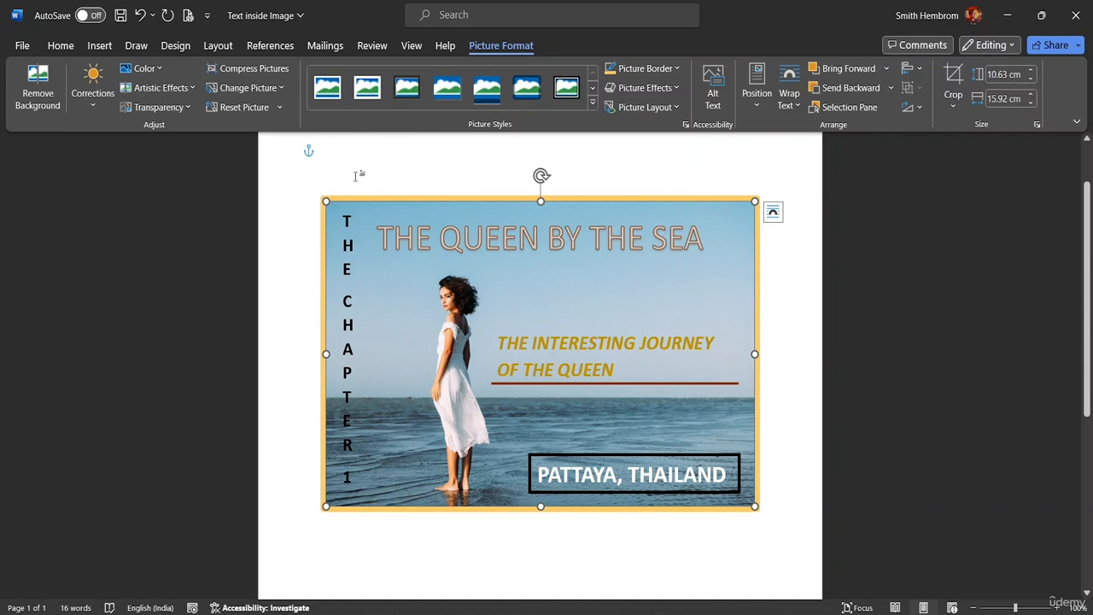
Apply the milder Sharpen correction preset to the seaside picture and save the document.
left_click(94, 94)
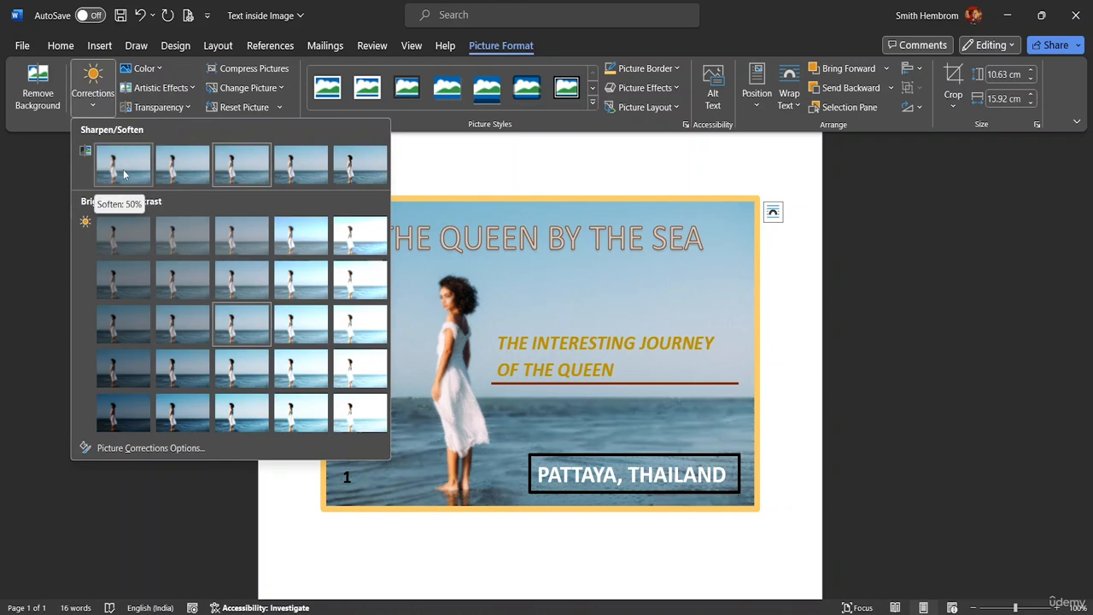
left_click(293, 164)
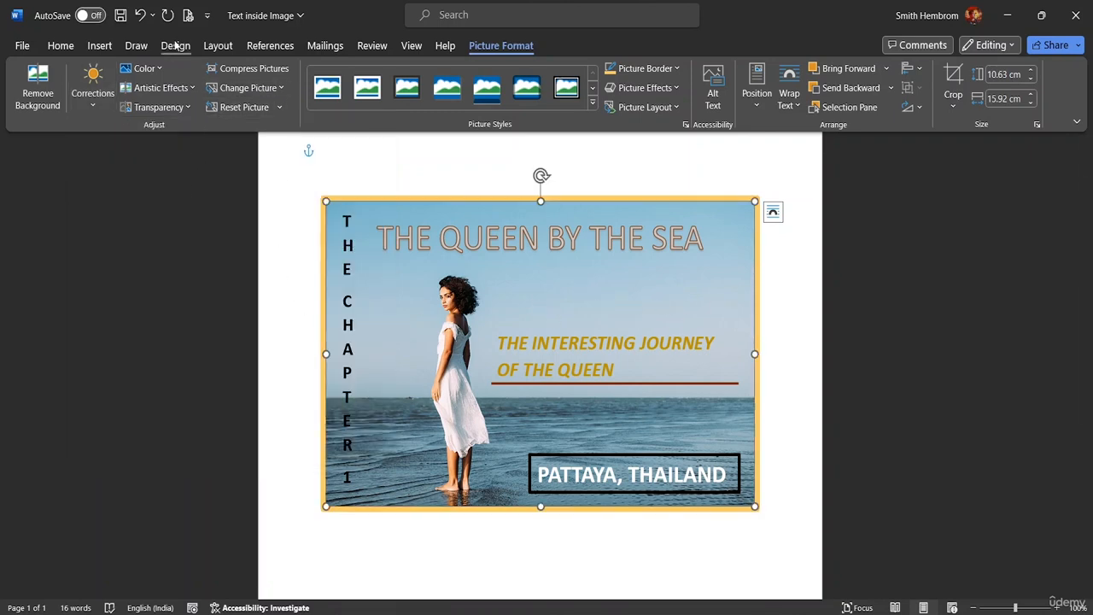
left_click(121, 15)
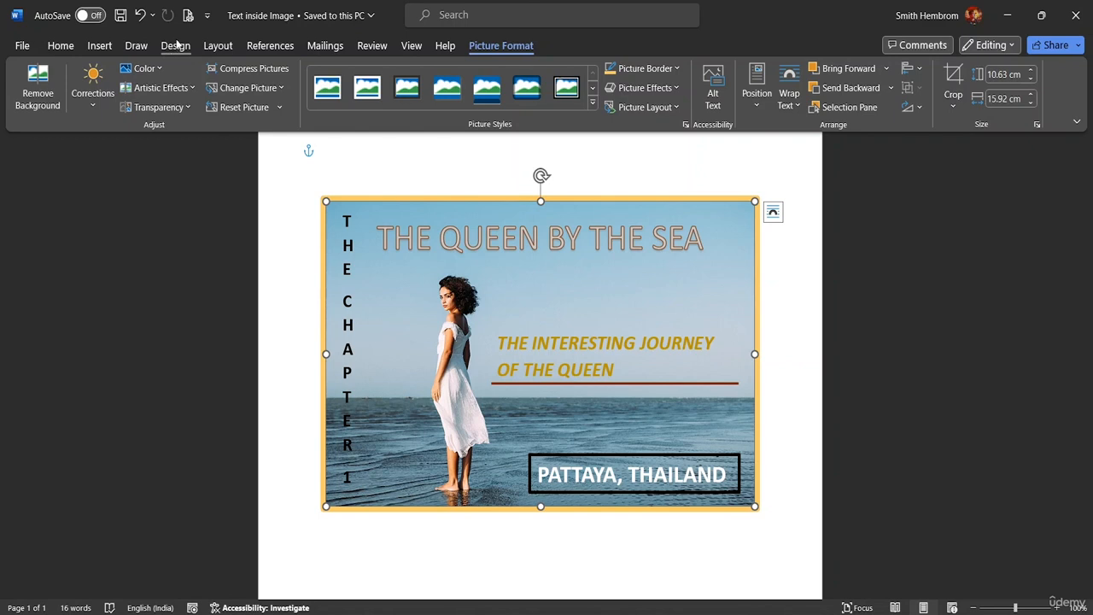